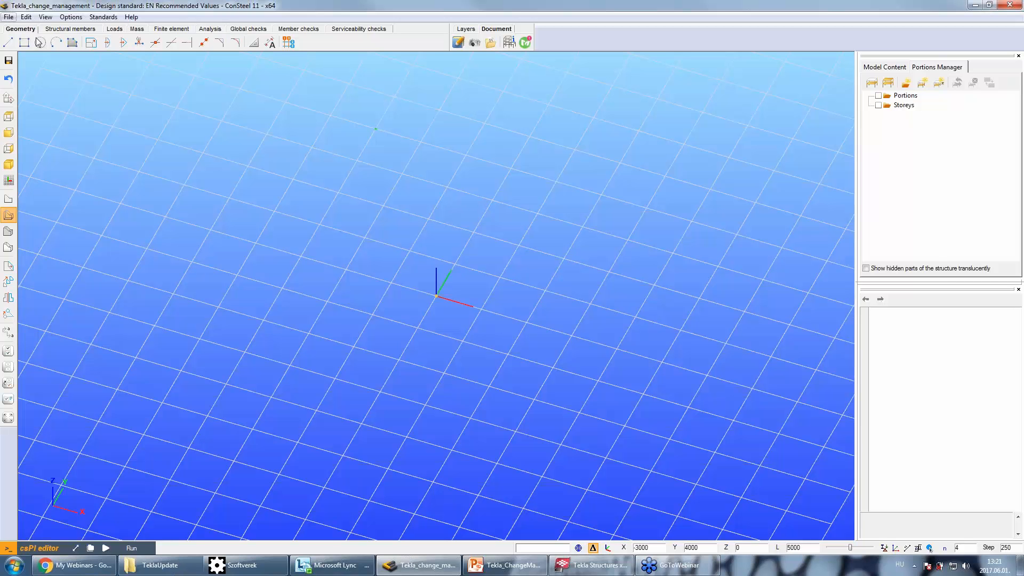
Start a Tekla Structures import of all members with the grid, using the layers of Tekla Structures.
left_click(8, 18)
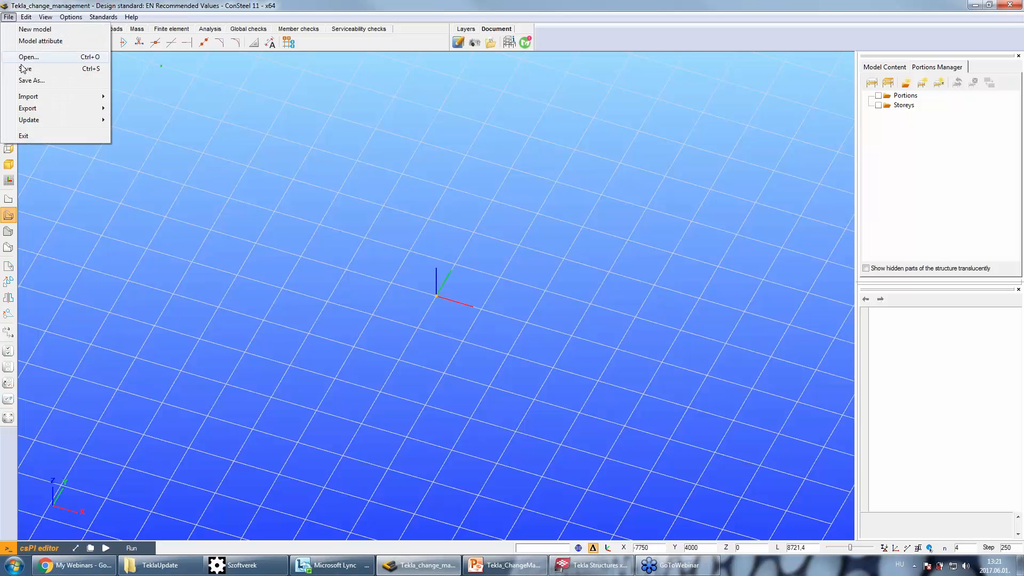
mouse_move(59, 98)
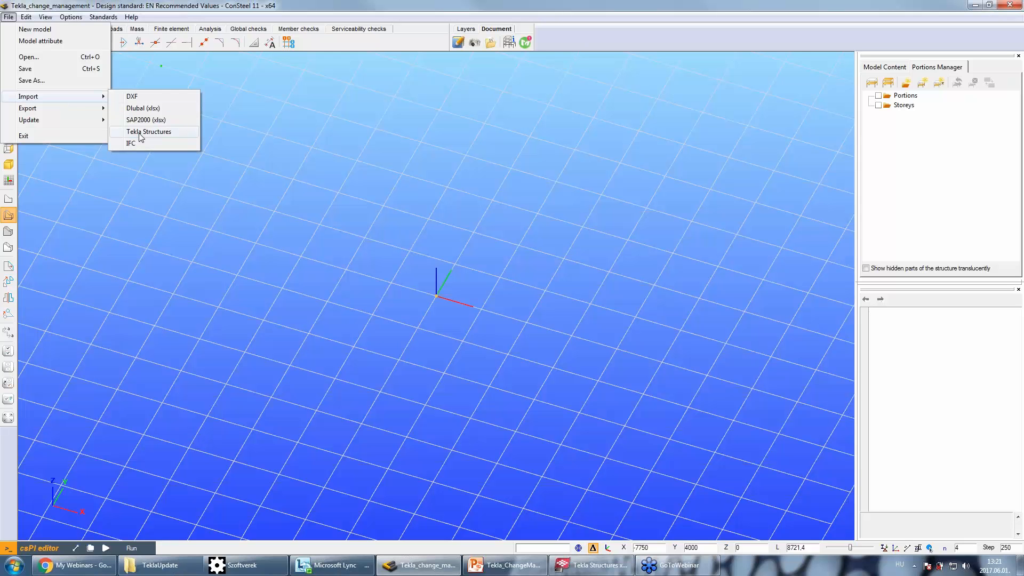
left_click(159, 132)
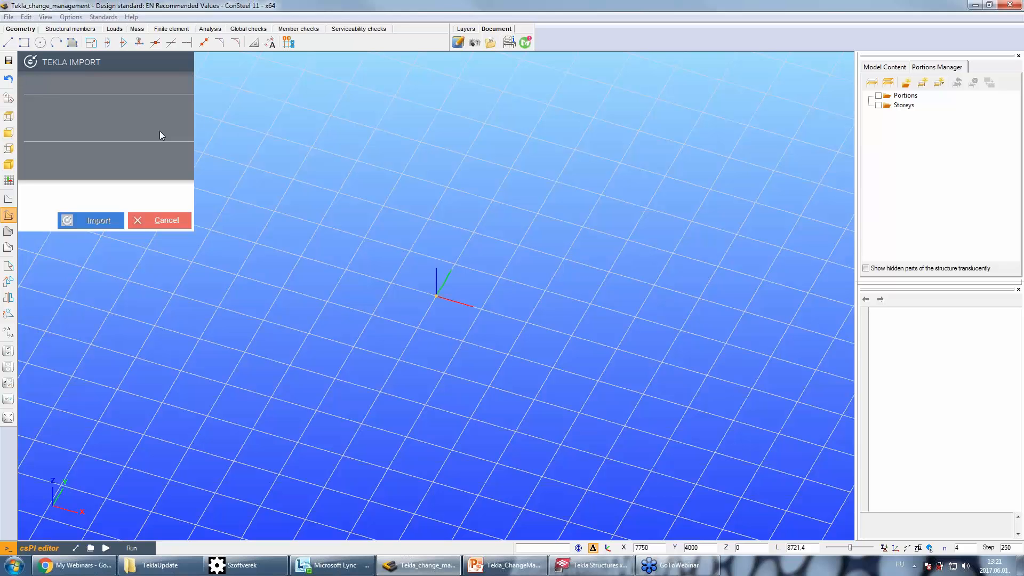
mouse_move(98, 66)
left_mouse_down()
mouse_move(137, 78)
mouse_move(111, 70)
left_mouse_up()
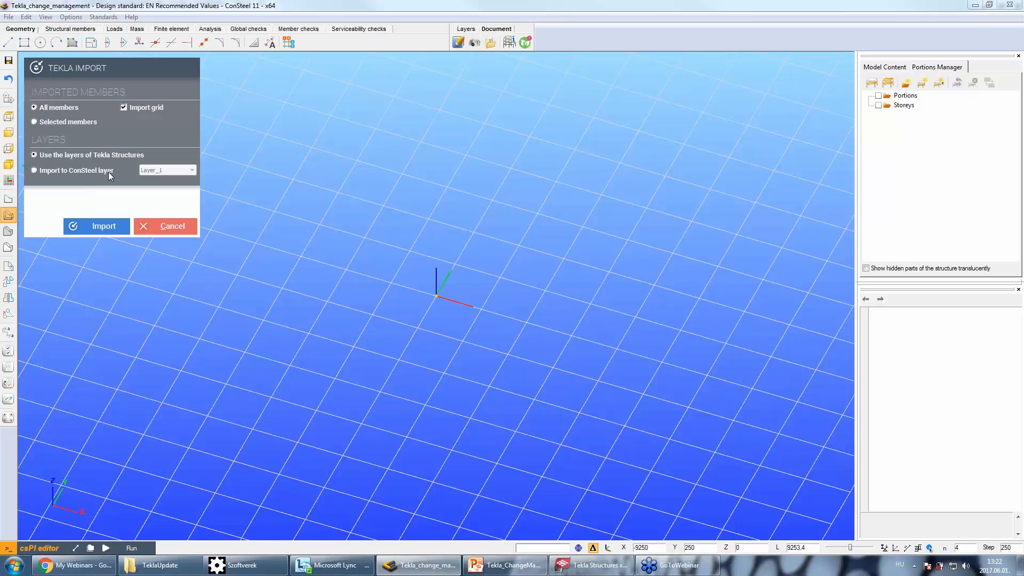
left_click(95, 227)
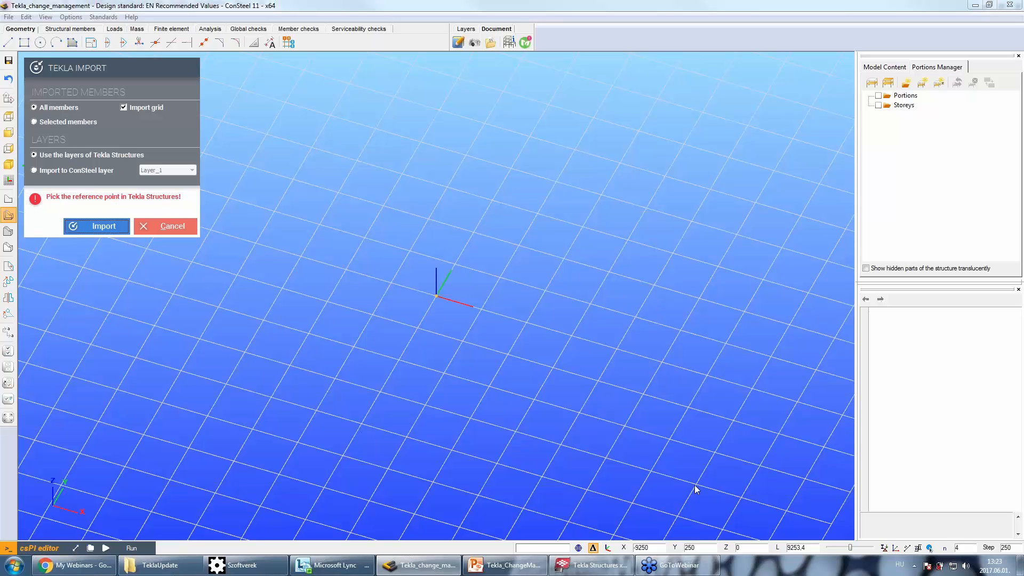
Switch to Tekla Structures, pick the intersection of grid lines 1 and 1 as reference point, and return to ConSteel.
left_click(575, 570)
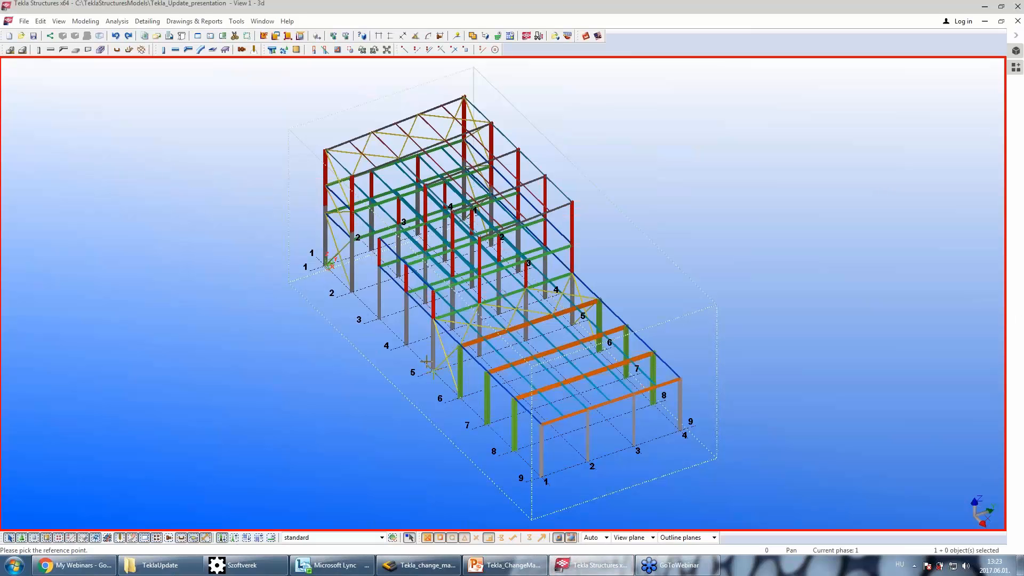
middle_click_drag(402, 349, 368, 350, "ctrl")
scroll(271, 323, "up", 4)
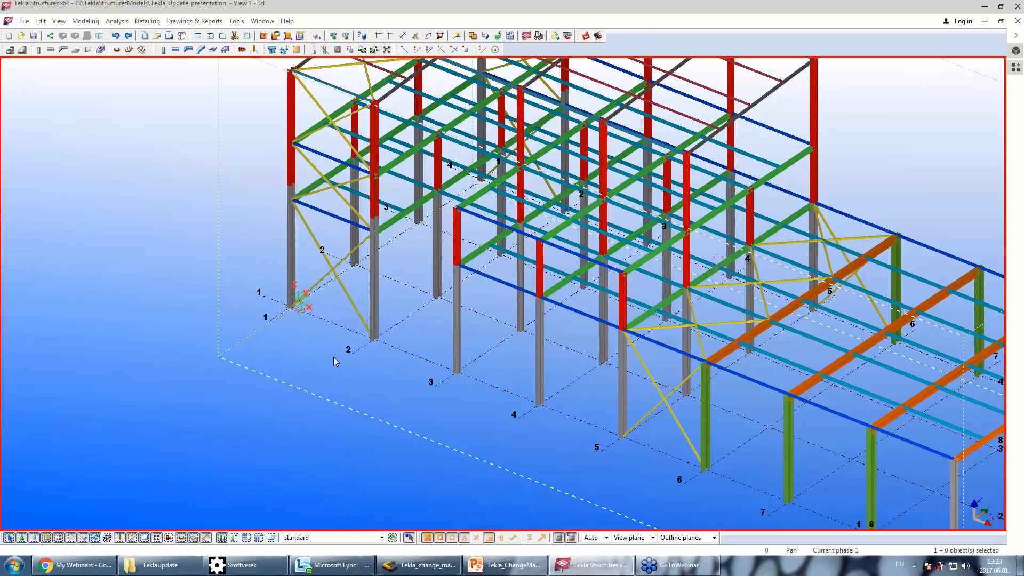
left_click(414, 567)
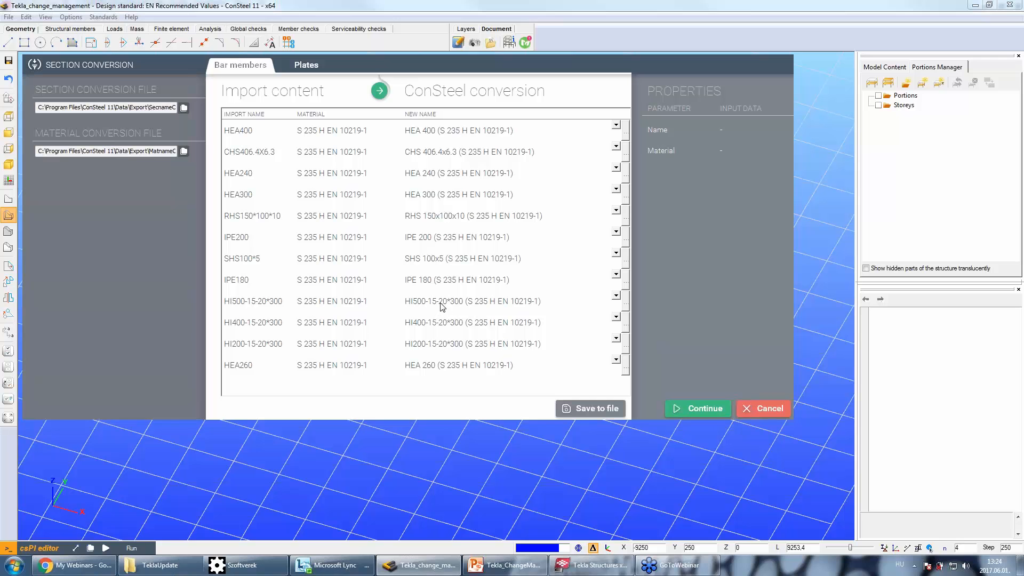
Accept the proposed section conversions and place the imported Tekla model at the coordinate origin.
left_click(332, 151)
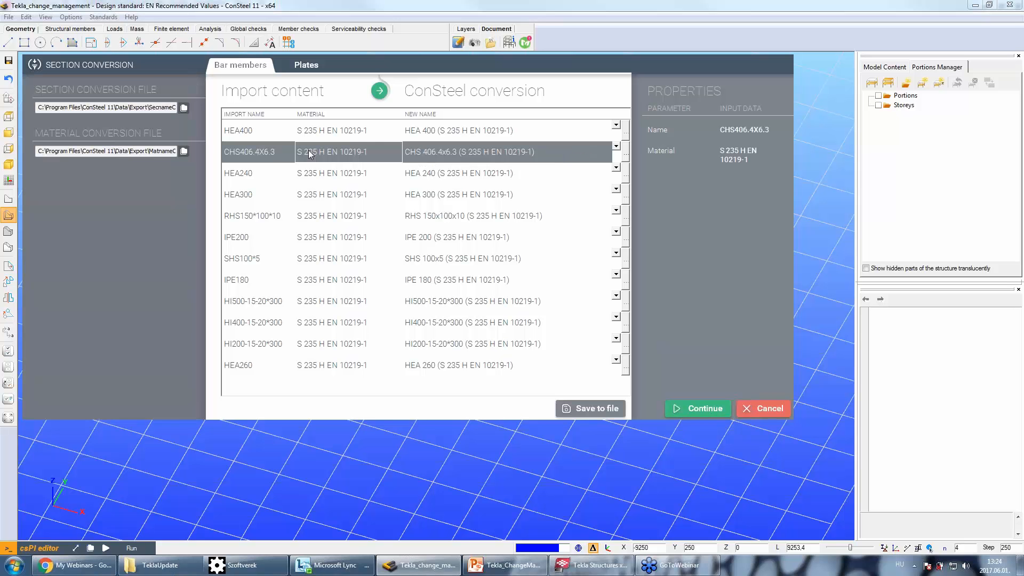
left_click(681, 408)
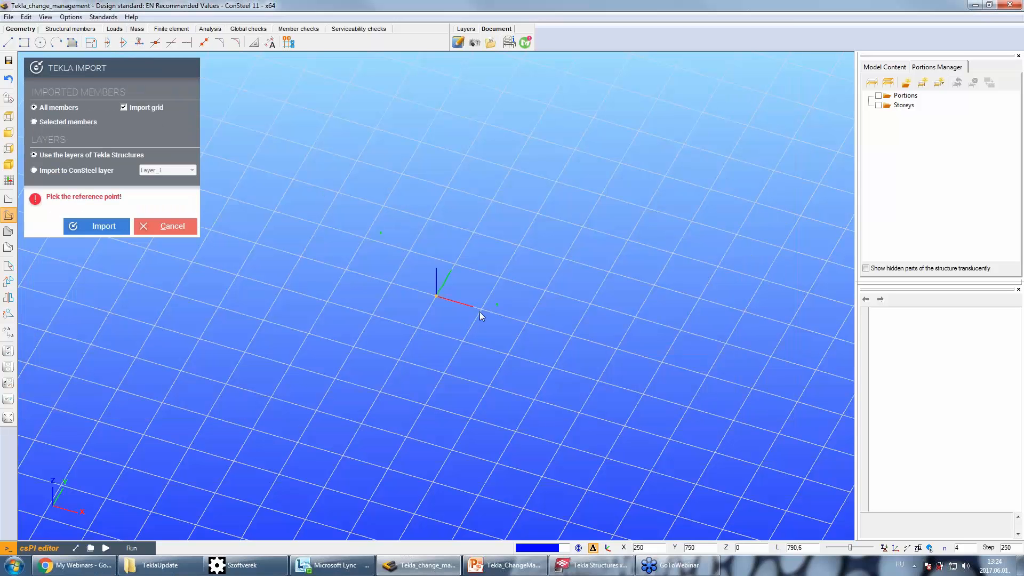
left_click(436, 295)
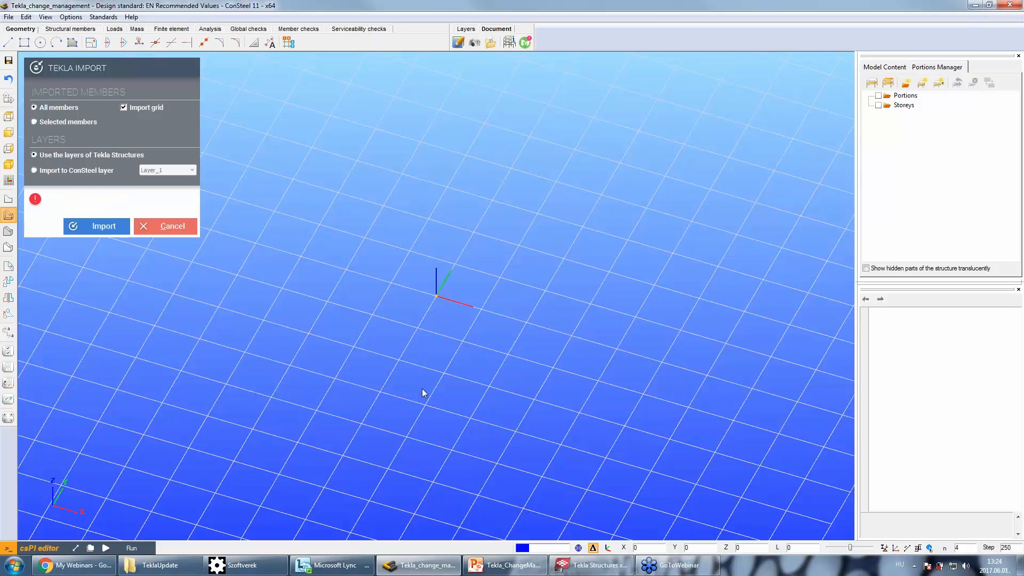
scroll(475, 321, "down", 5)
middle_click_drag(483, 331, 441, 319)
middle_click_drag(455, 363, 393, 364)
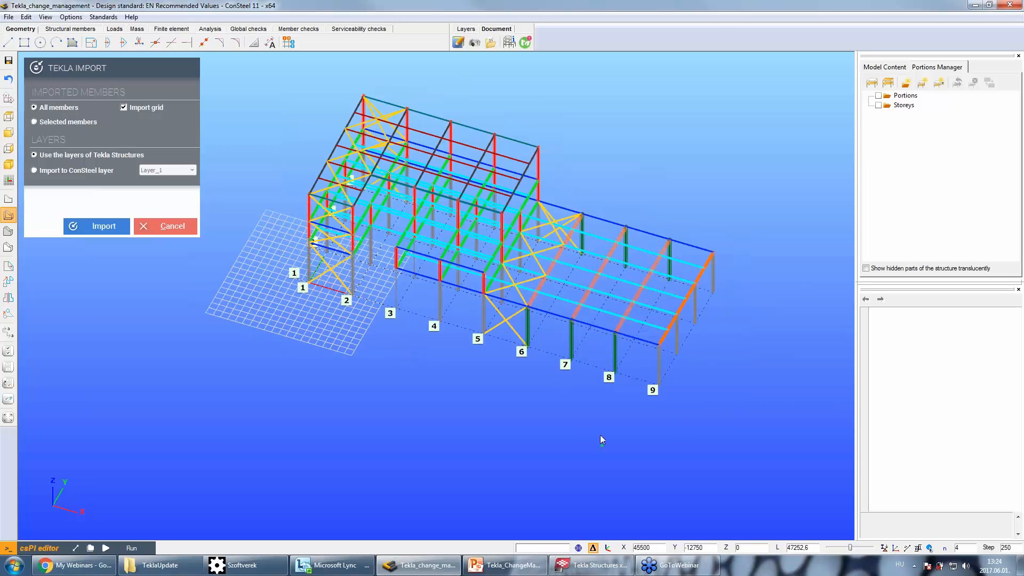
left_click(164, 227)
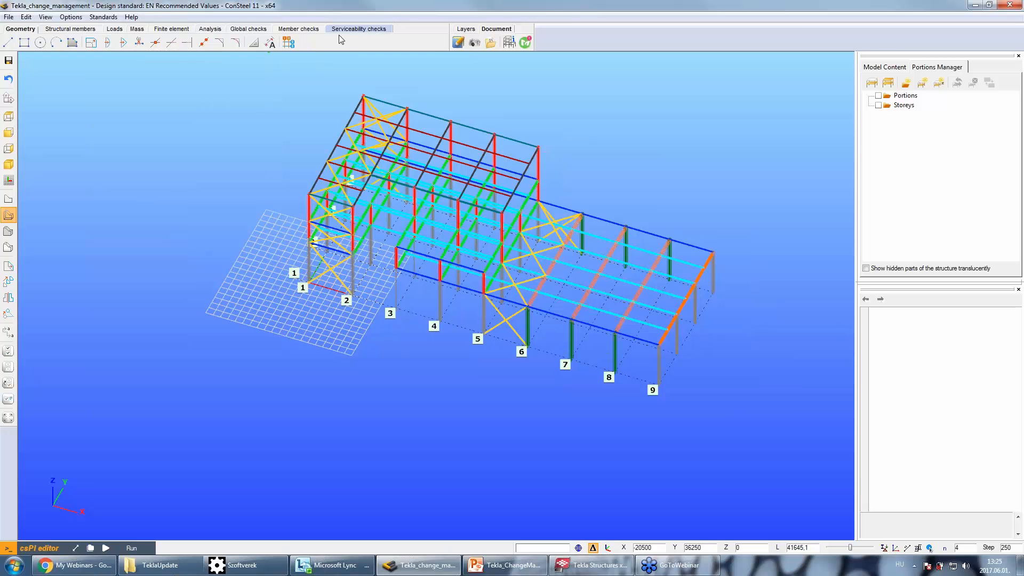
Examine the properties of the imported structural grid, including its divisions and captions.
left_click(291, 44)
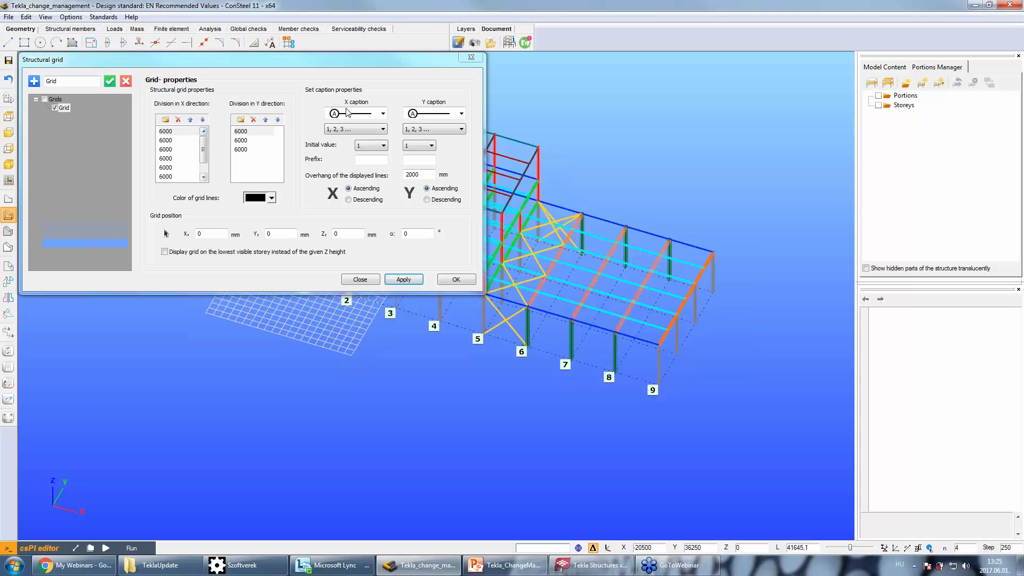
left_click(471, 57)
middle_click_drag(398, 145, 324, 168)
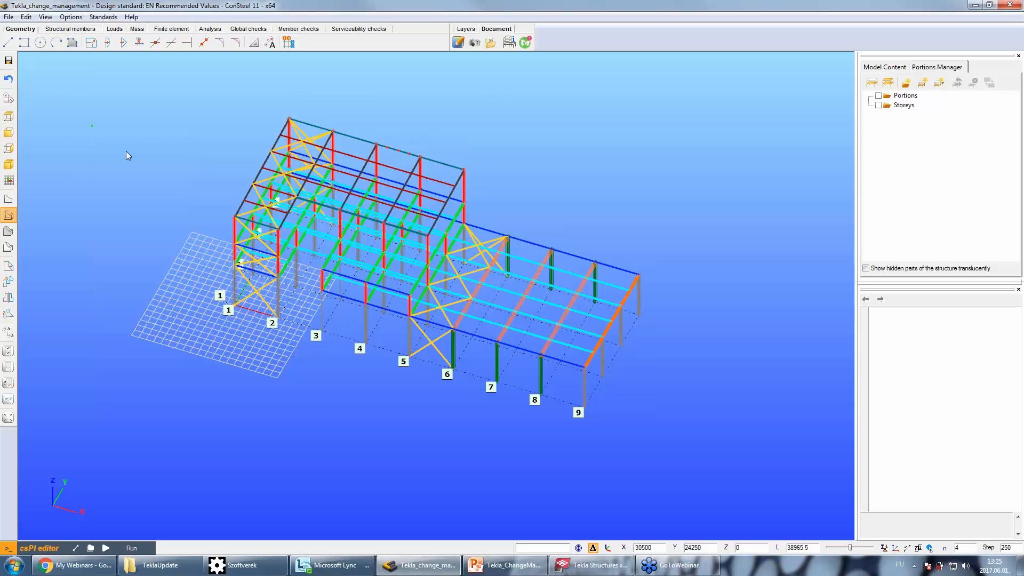
Switch to PowerPoint, find the slide on the three cases of the update process, and return to ConSteel.
left_click(24, 43)
left_click(496, 569)
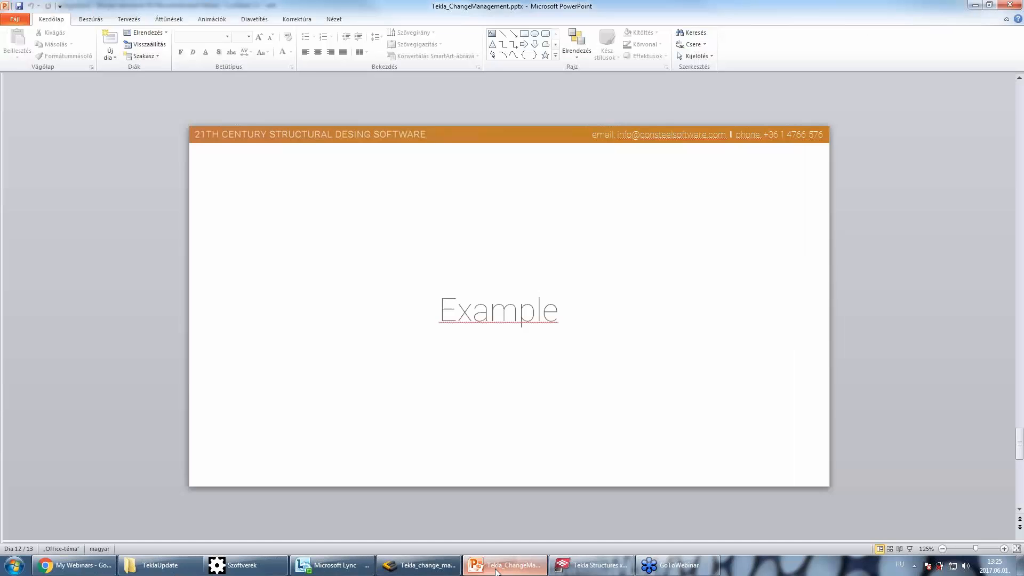
scroll(426, 350, "down", 5)
scroll(435, 354, "up", 6)
scroll(436, 353, "up", 3)
scroll(604, 231, "up", 1)
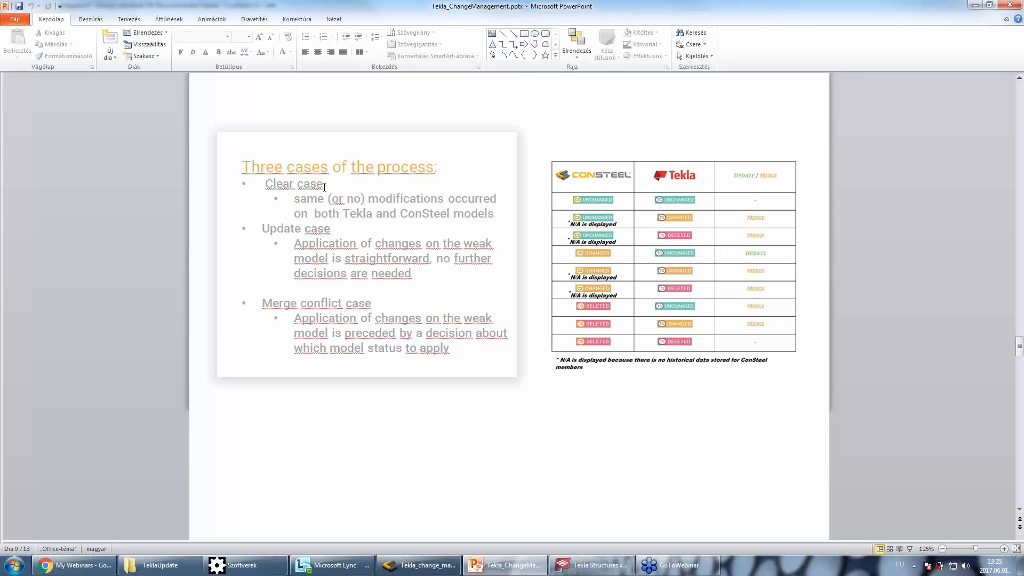
left_click(603, 573)
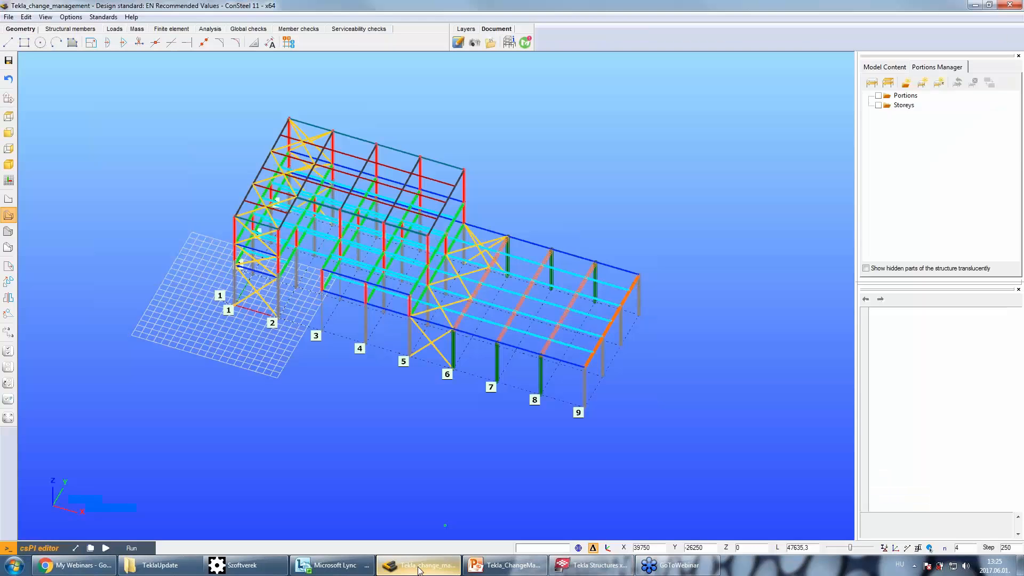
left_click(418, 566)
Run a Tekla Structures update for all members with grid export and connection export turned off.
middle_click_drag(406, 329, 387, 303)
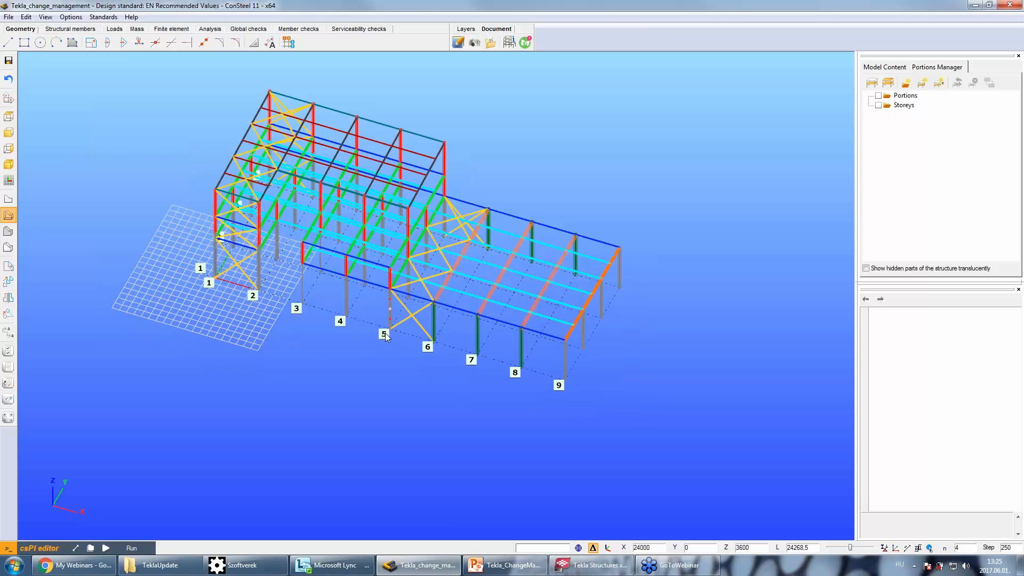
left_click(8, 18)
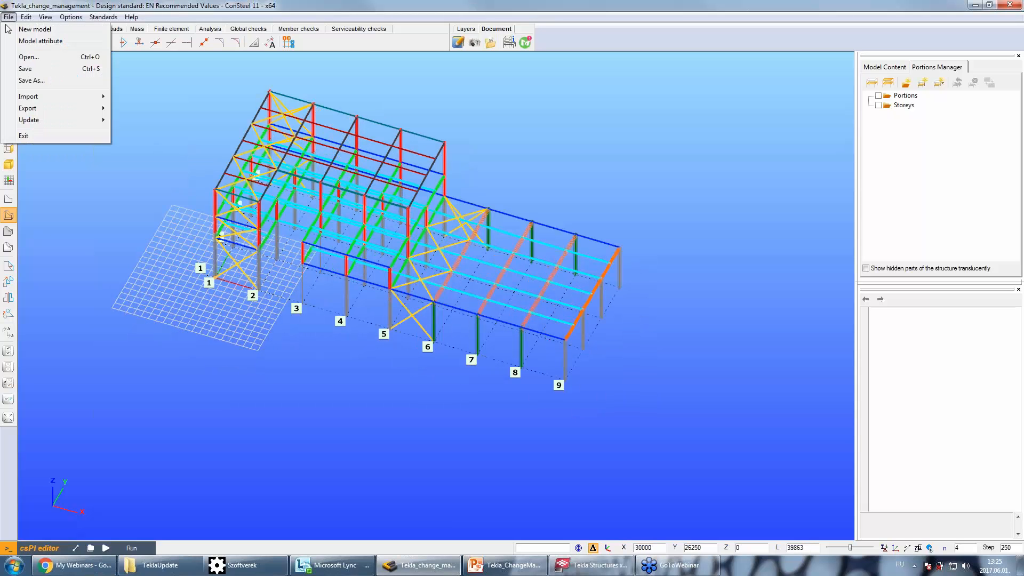
mouse_move(22, 124)
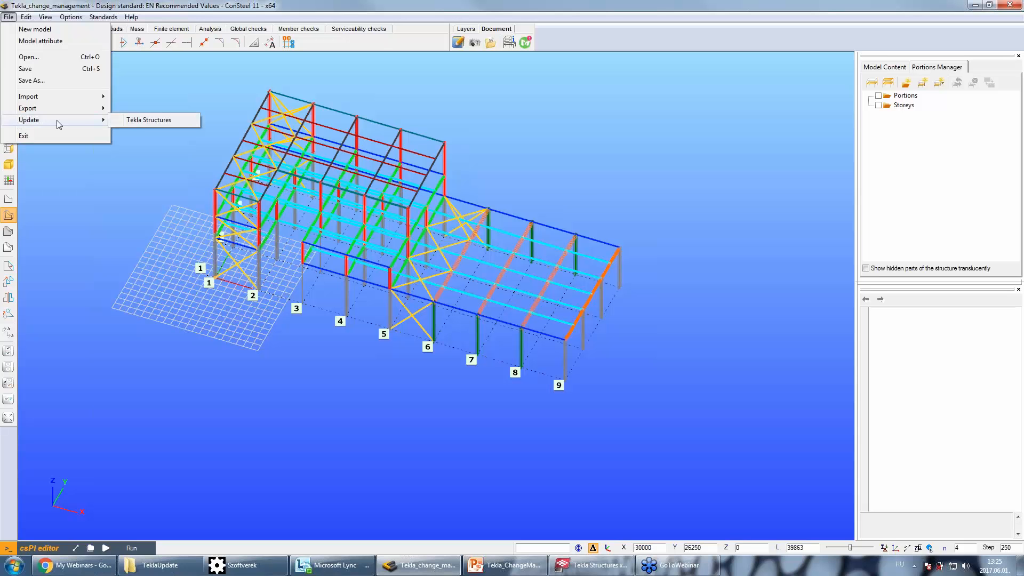
left_click(154, 120)
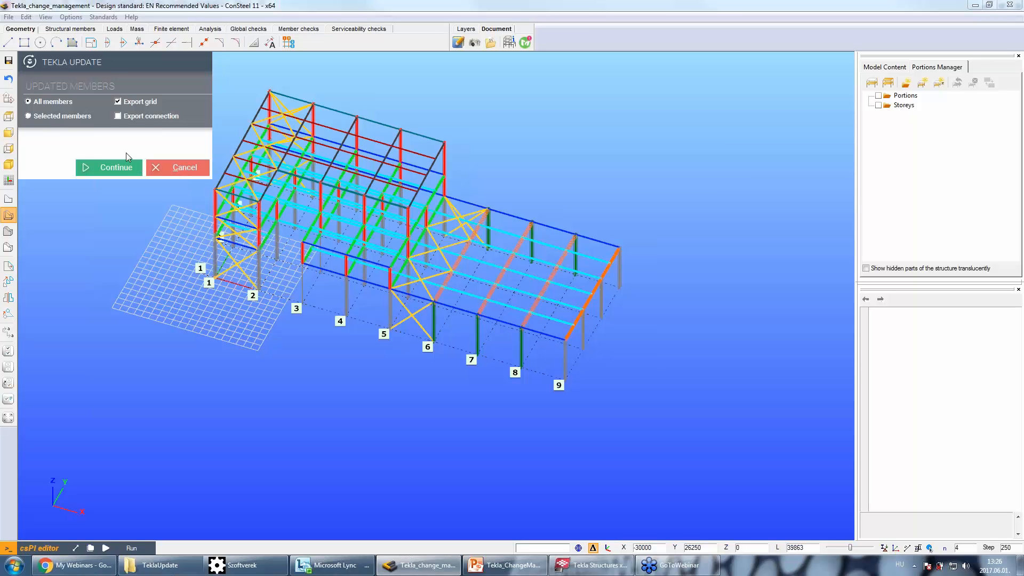
mouse_move(106, 64)
left_mouse_down()
mouse_move(120, 74)
mouse_move(109, 69)
left_mouse_up()
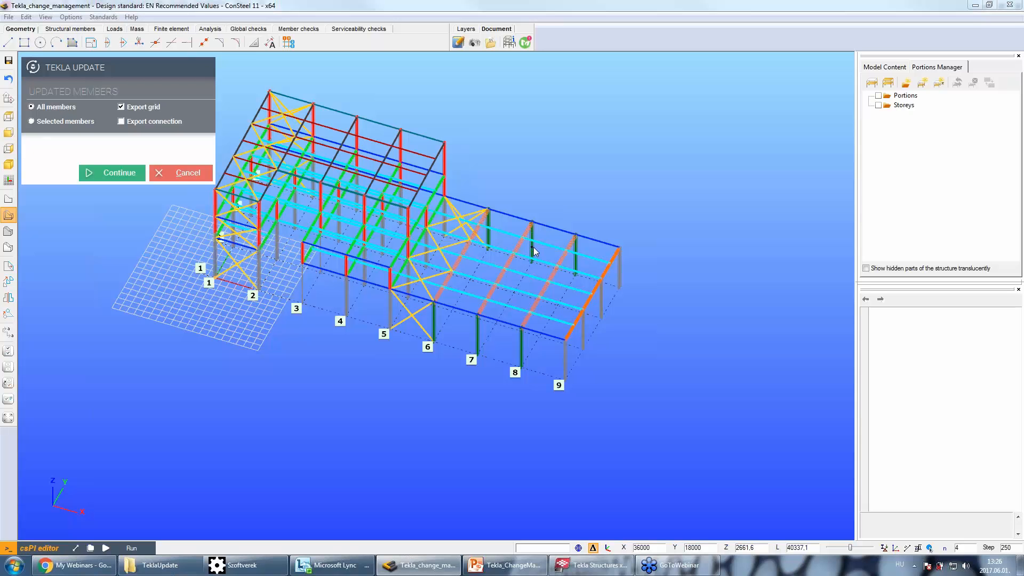
left_click(121, 108)
left_click(112, 172)
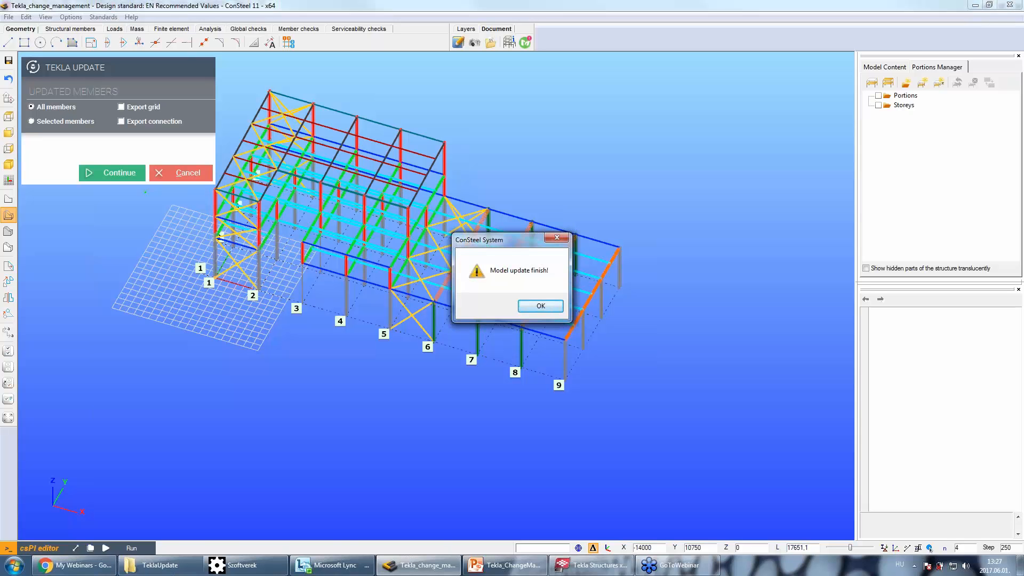
left_click(546, 306)
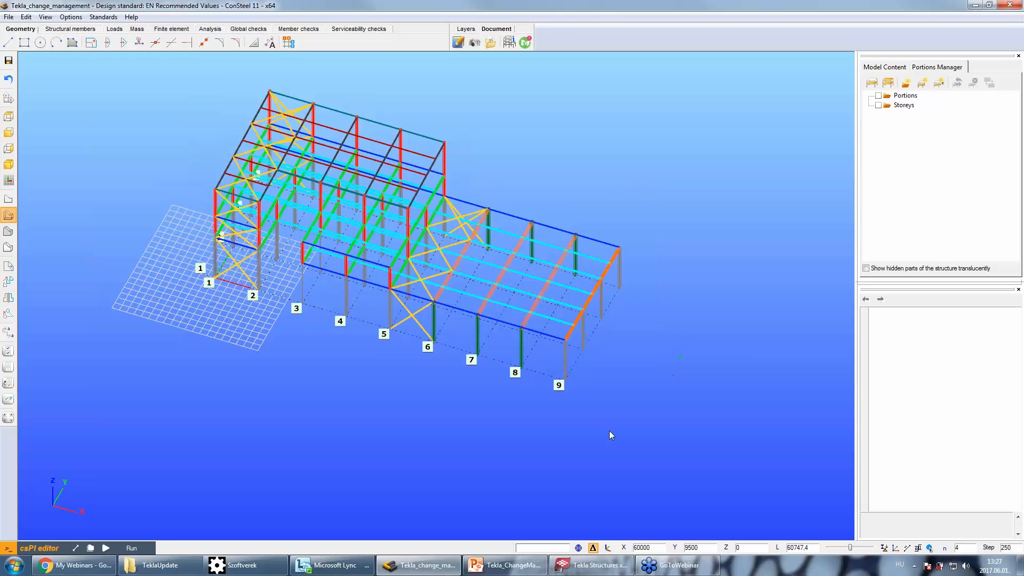
Review the update and merge case table in the PowerPoint presentation, and switch to Tekla Structures.
left_click(504, 565)
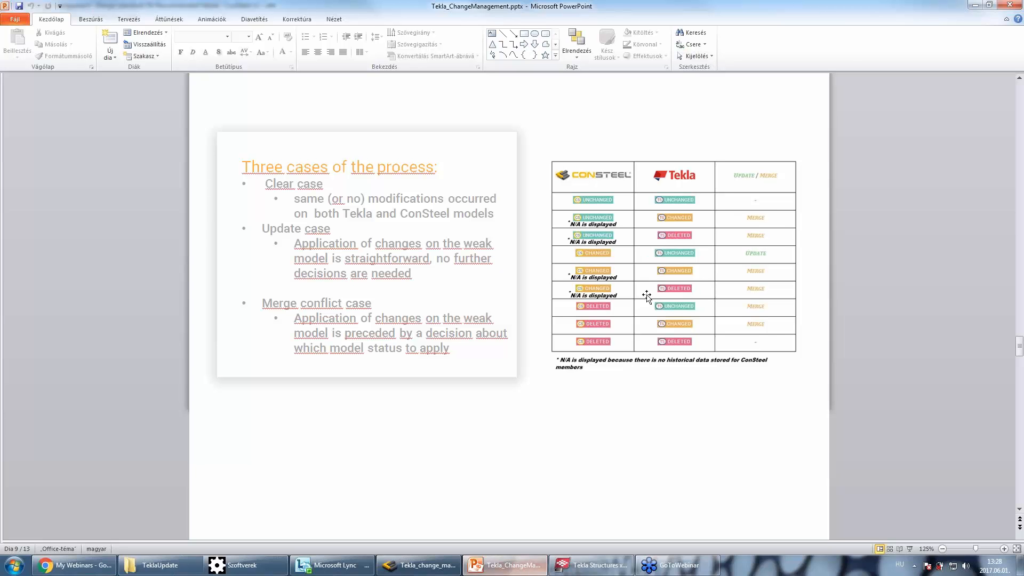
left_click(538, 573)
left_click(582, 565)
Change the profile of the four columns along grid line 9 to HEA300.
scroll(421, 285, "down", 3)
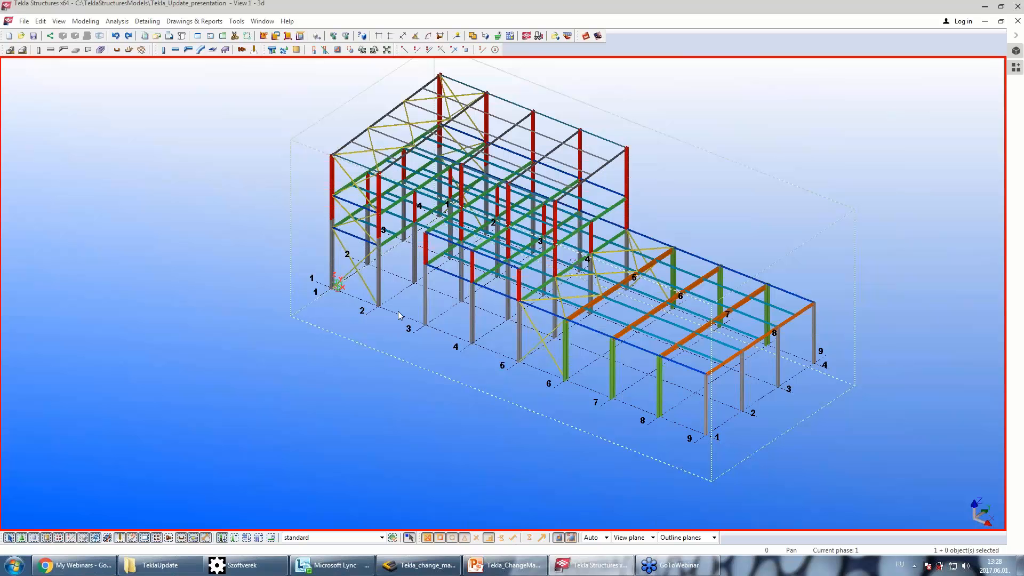
middle_click_drag(388, 355, 481, 379)
scroll(380, 367, "down", 3)
scroll(576, 372, "up", 3)
middle_click_drag(576, 372, 505, 372)
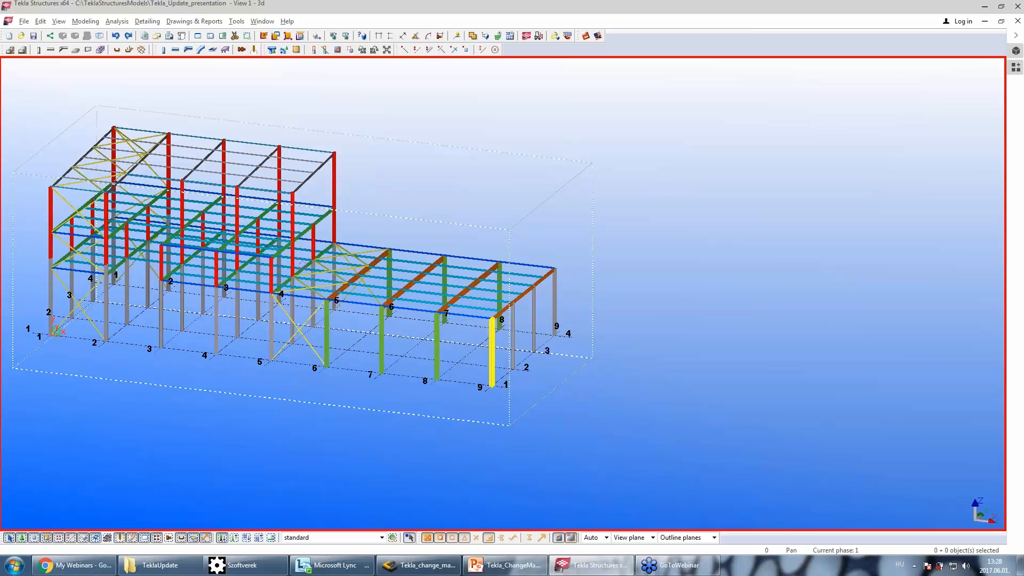
left_click(514, 355, "ctrl")
left_click(536, 336, "ctrl")
double_click(556, 318, "ctrl")
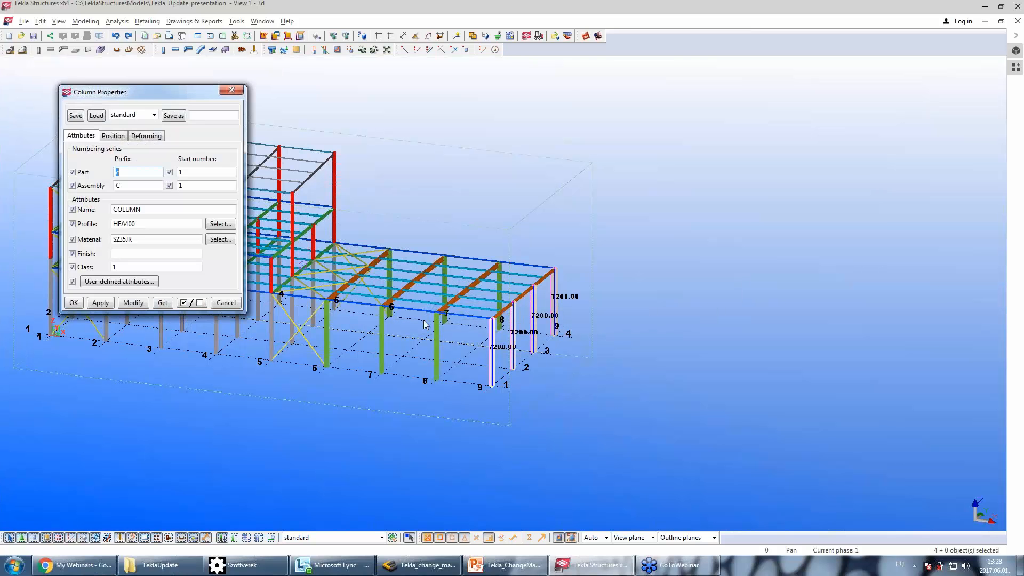
left_click_drag(138, 224, 124, 227)
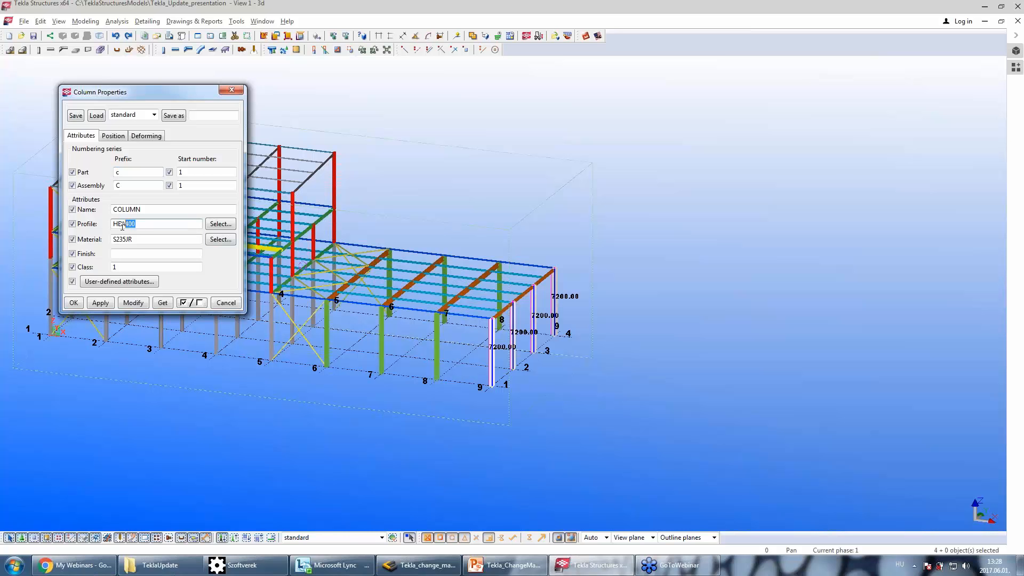
type("300")
left_click(133, 303)
left_click(74, 303)
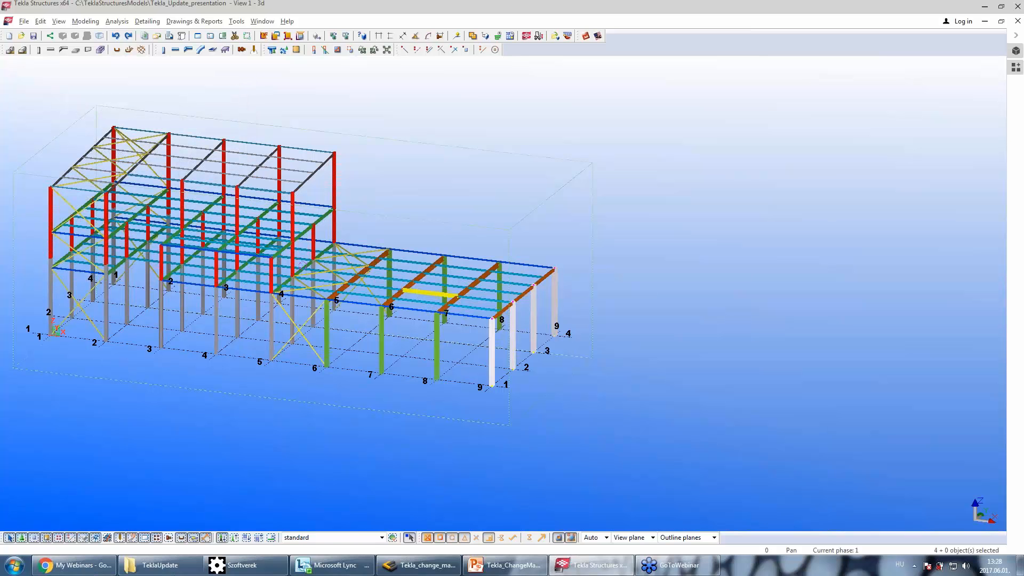
left_click(176, 248)
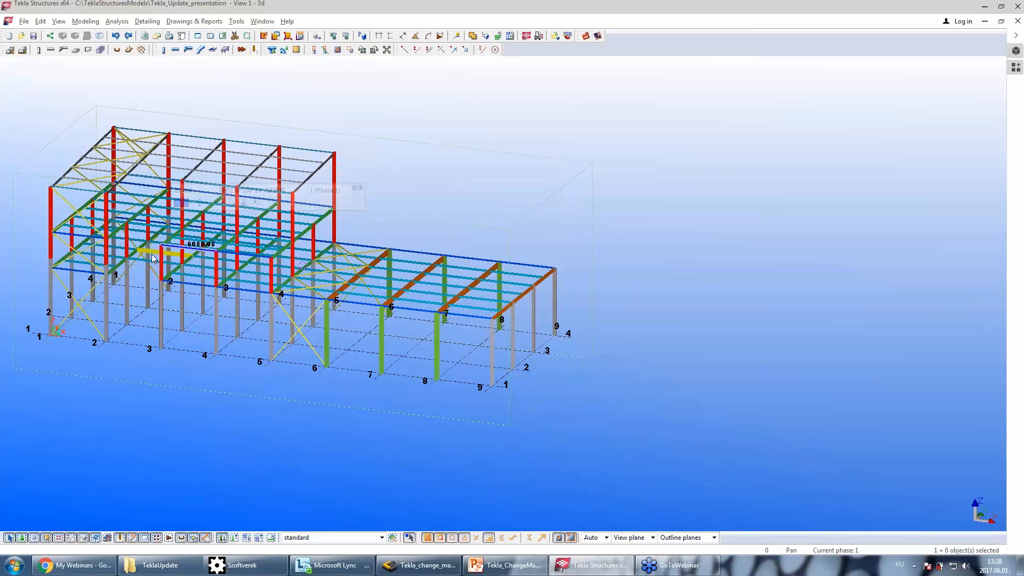
key("Escape")
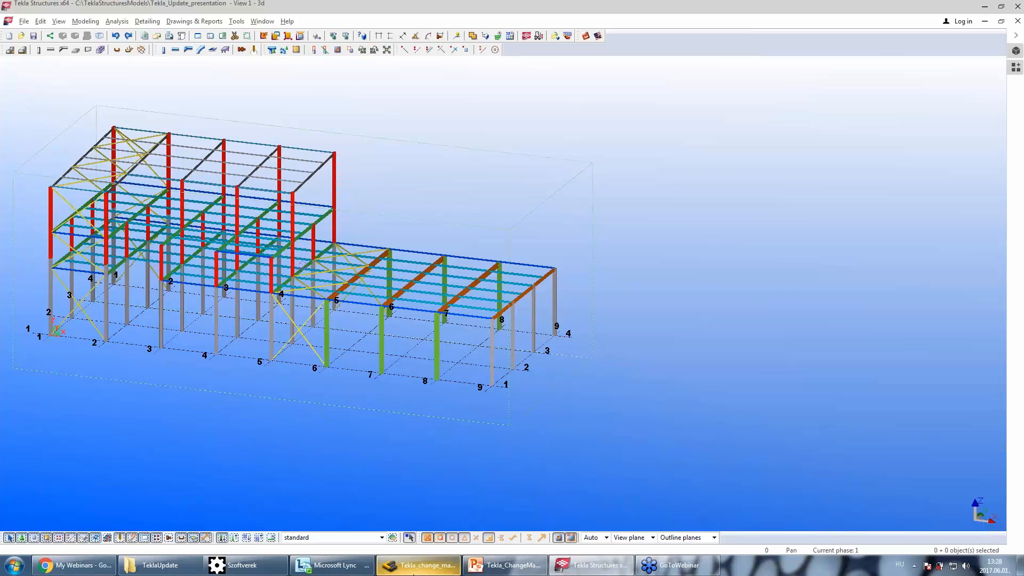
Switch to ConSteel, start a Tekla Structures update for all members without grid or connection export, and move the comparison window clear of the edge.
left_click(413, 574)
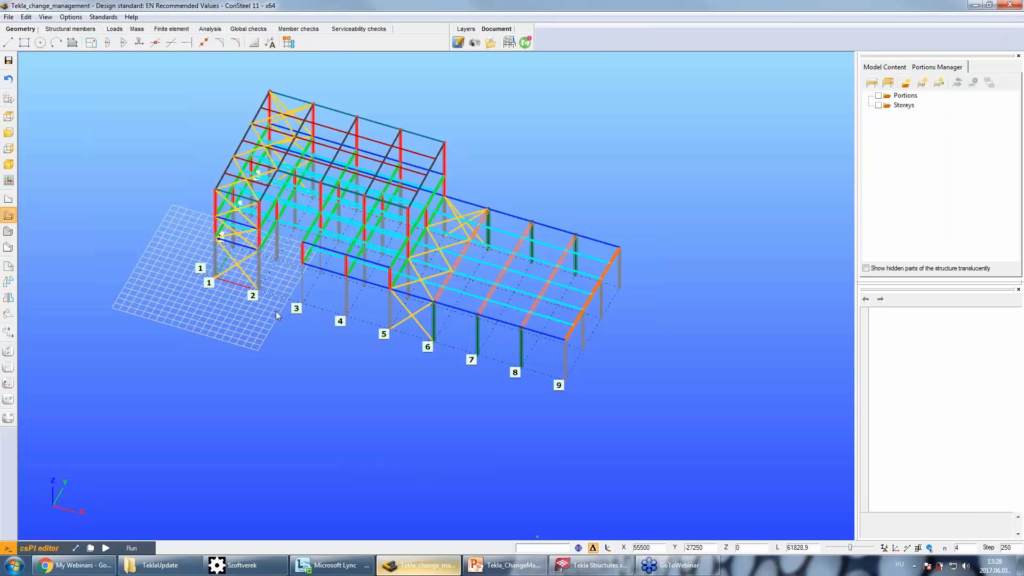
left_click(7, 18)
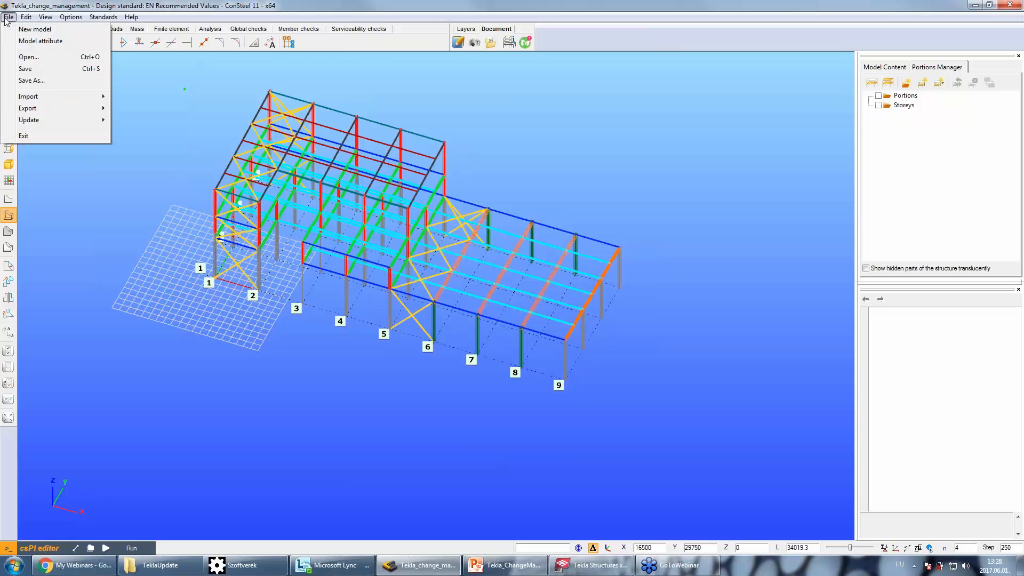
mouse_move(21, 124)
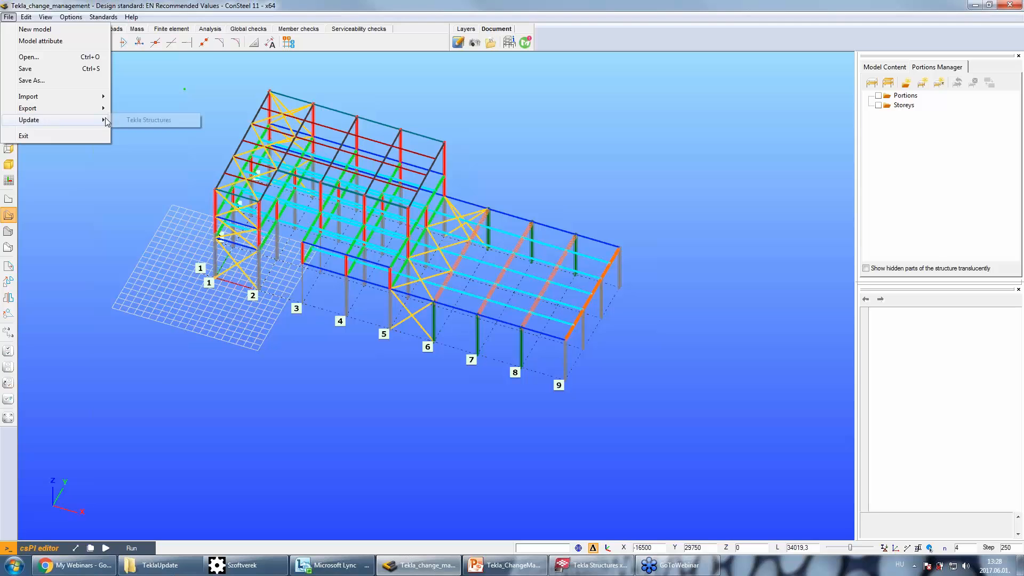
left_click(130, 119)
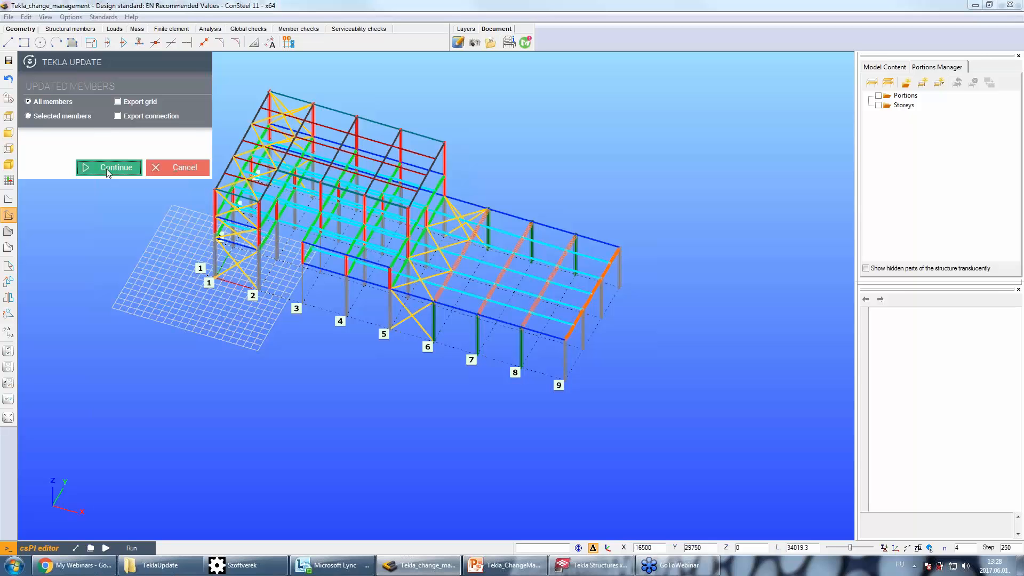
left_click(108, 168)
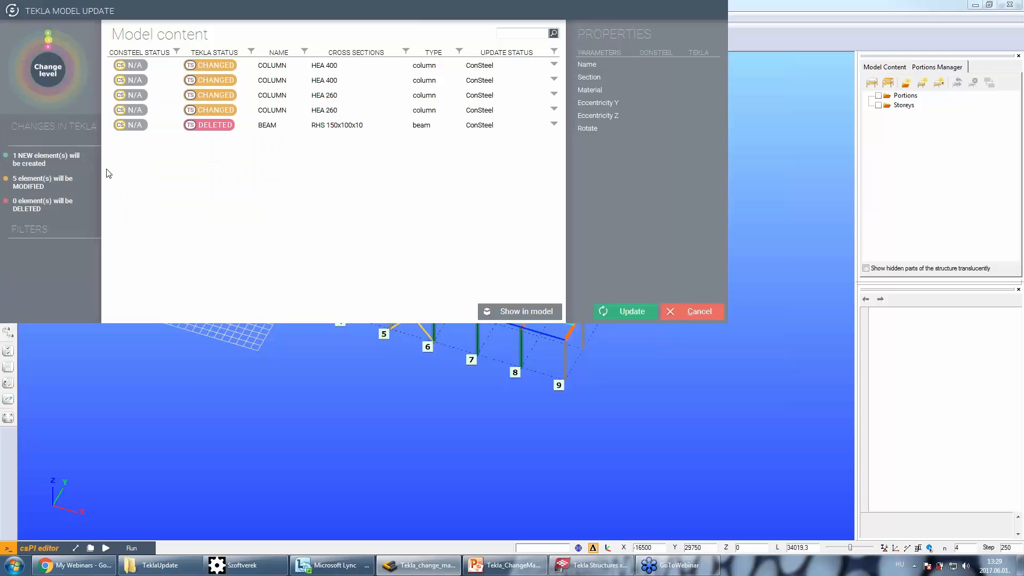
left_click_drag(313, 5, 408, 104)
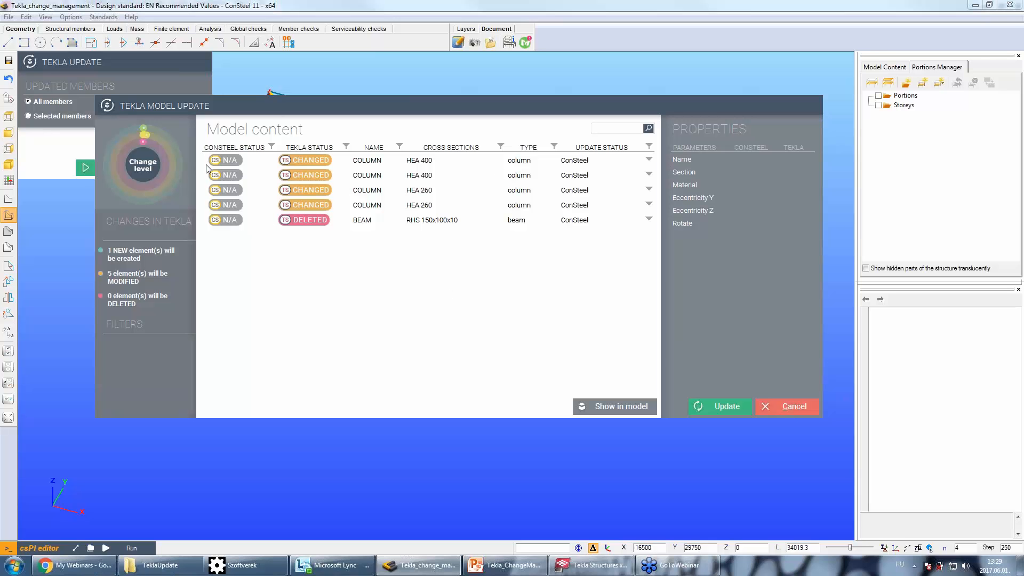
Compare the ConSteel and Tekla properties of each listed element and review the Tekla status entries.
left_click(225, 162)
left_click(227, 176)
left_click(224, 191)
left_click(231, 207)
left_click(235, 220)
left_click(228, 163)
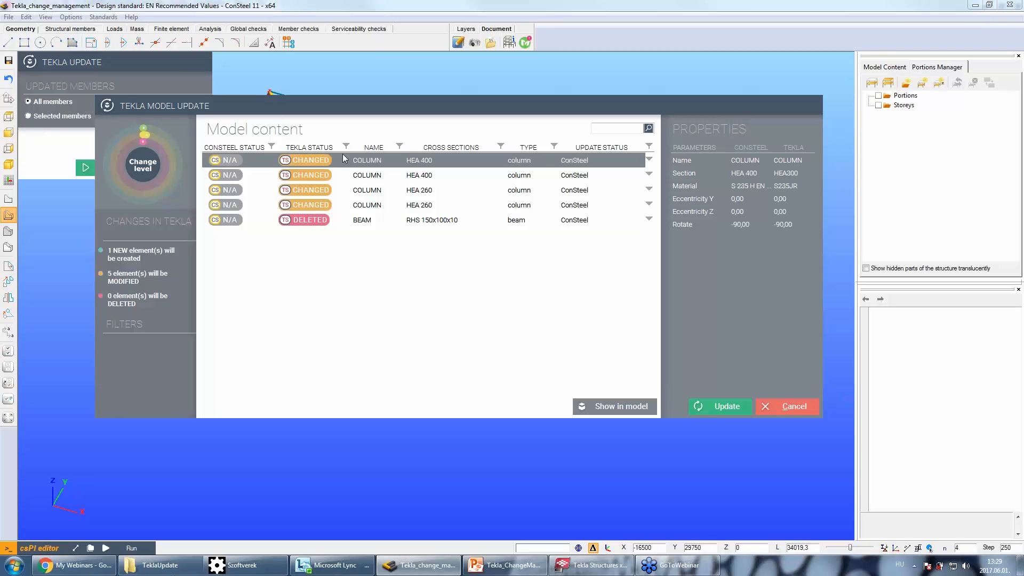
left_click(314, 146)
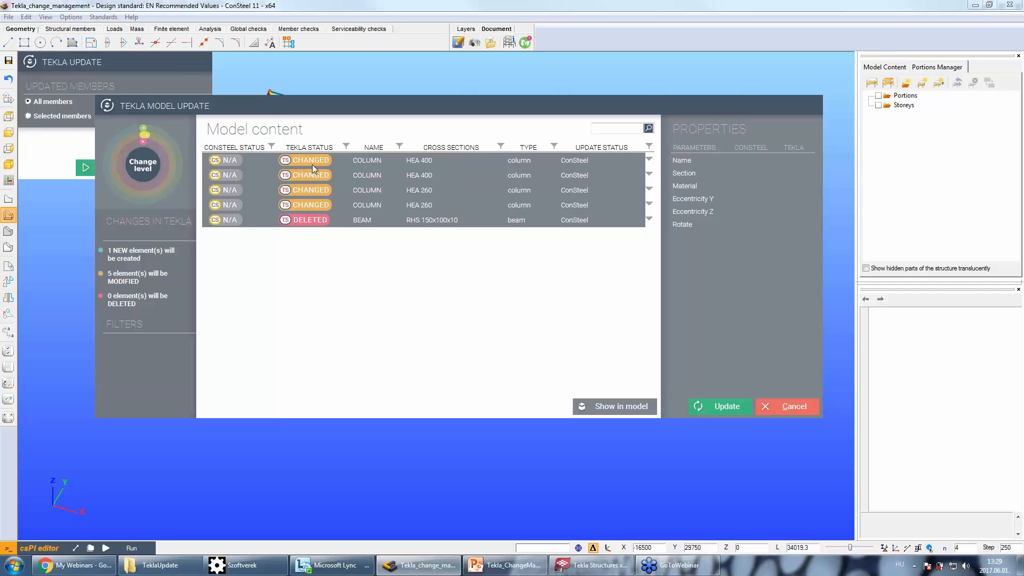
left_click(310, 161)
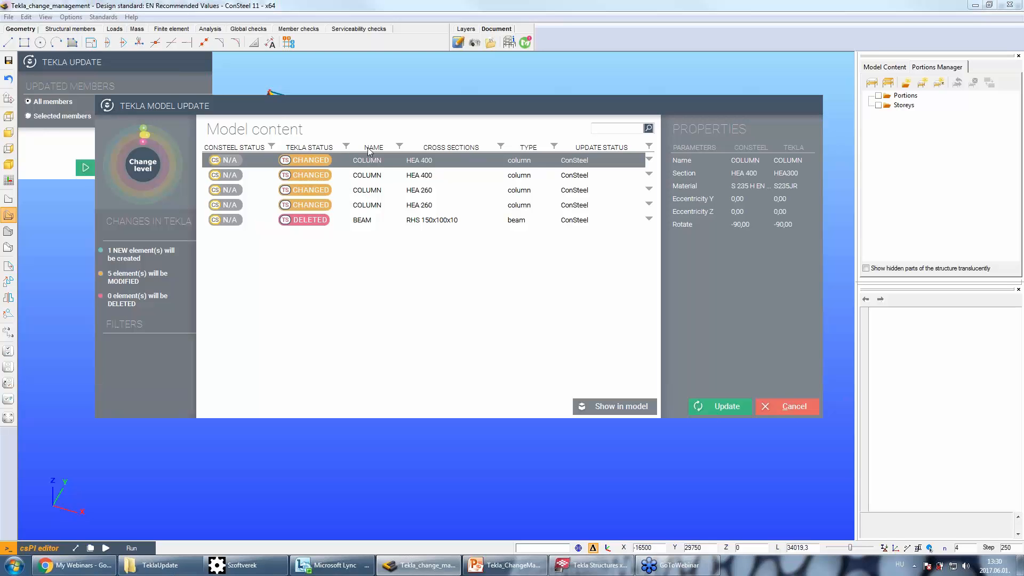
Review the names, cross sections and types of the listed columns and beam in the model content table.
key("ctrl+a")
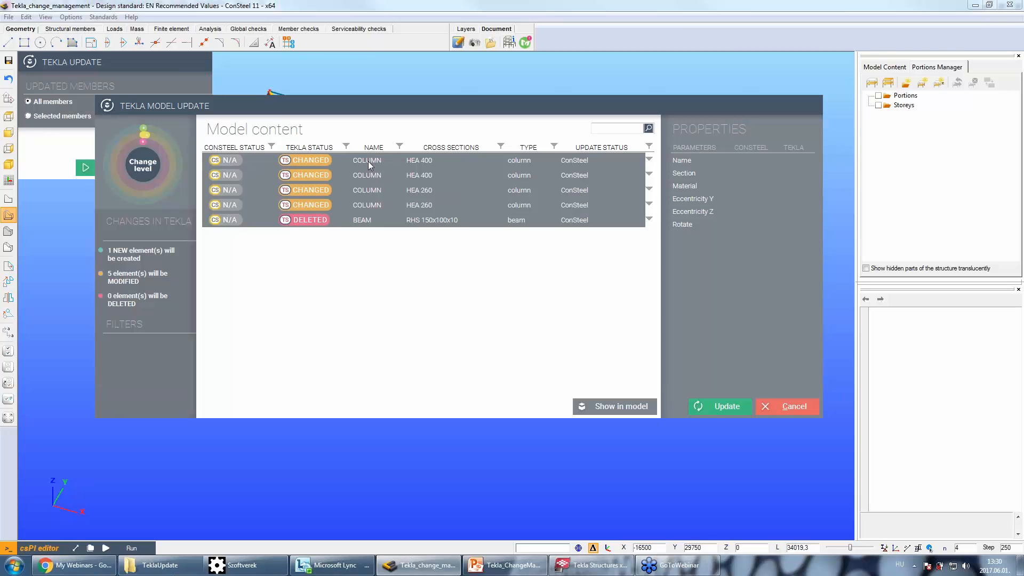
left_click(367, 221)
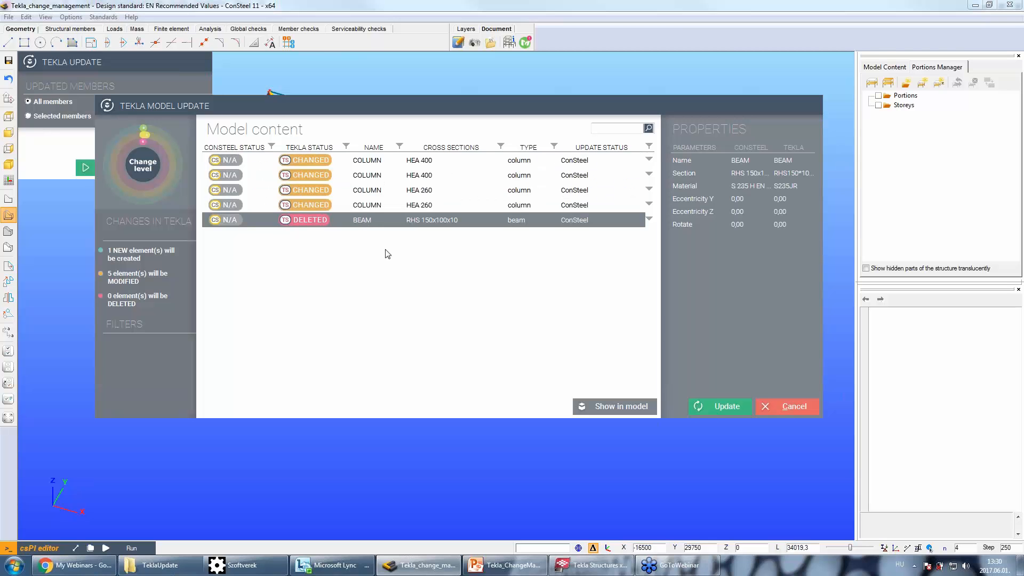
left_click(460, 157, "shift")
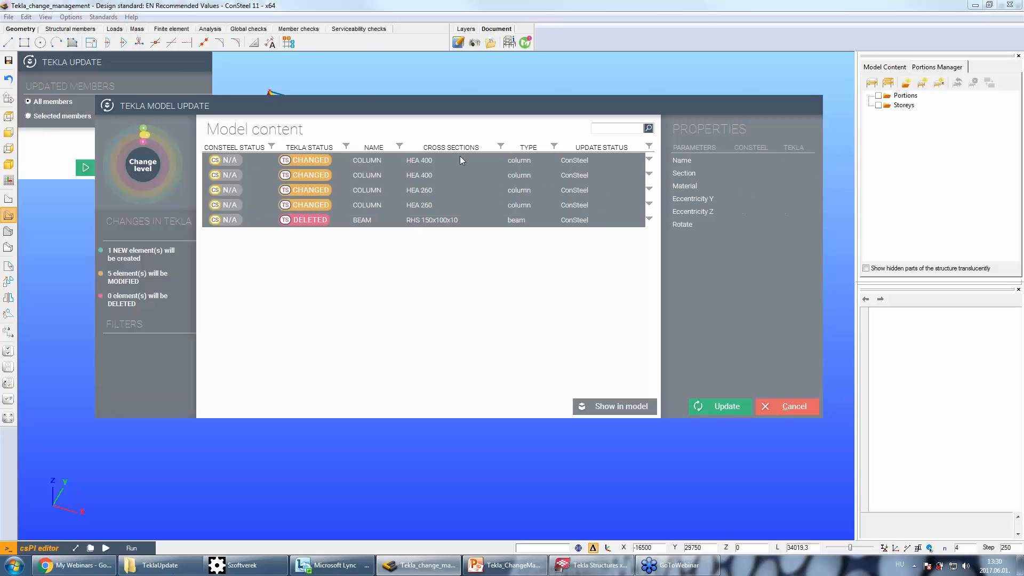
left_click(437, 158)
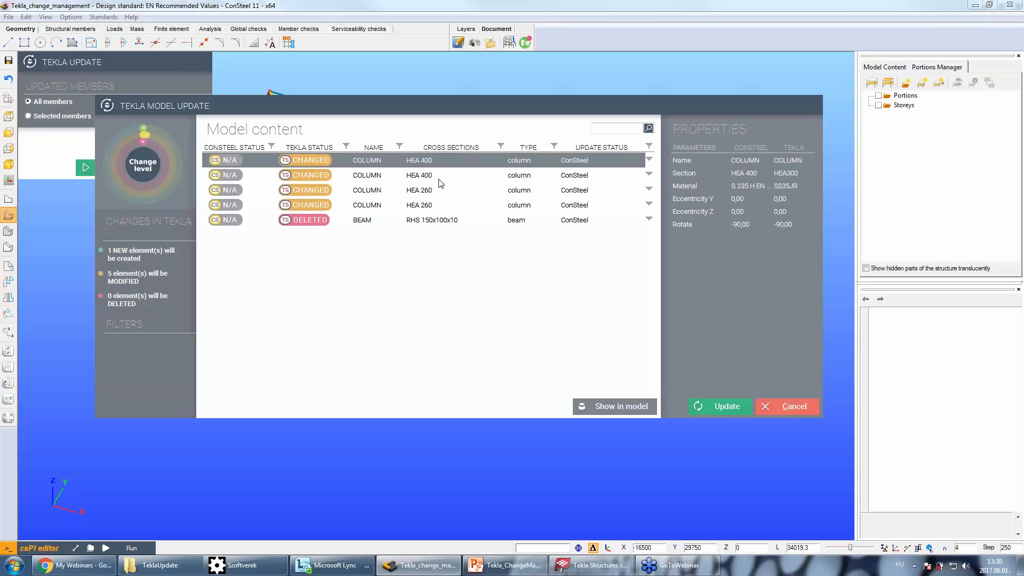
left_click(442, 177)
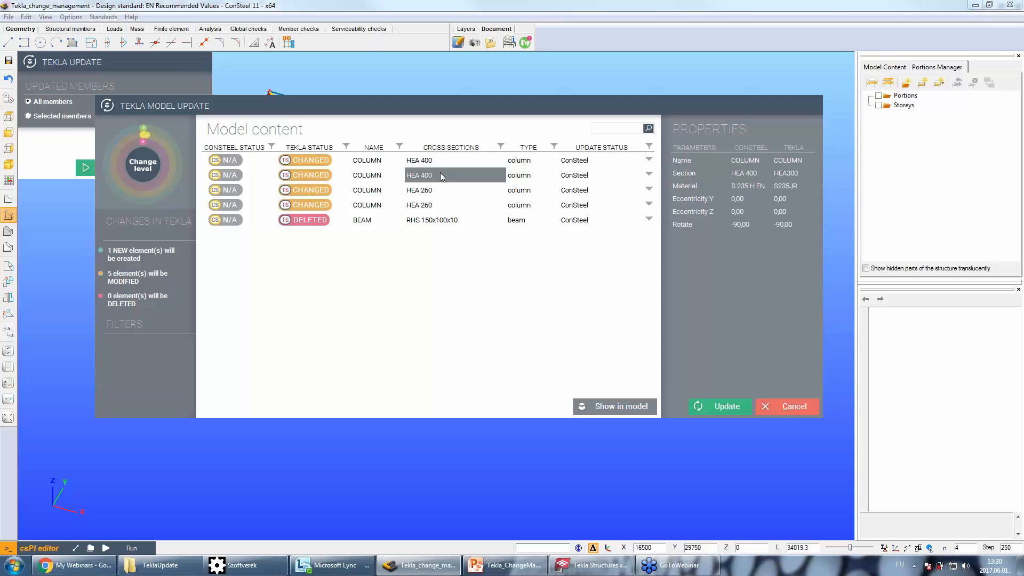
left_click(437, 191)
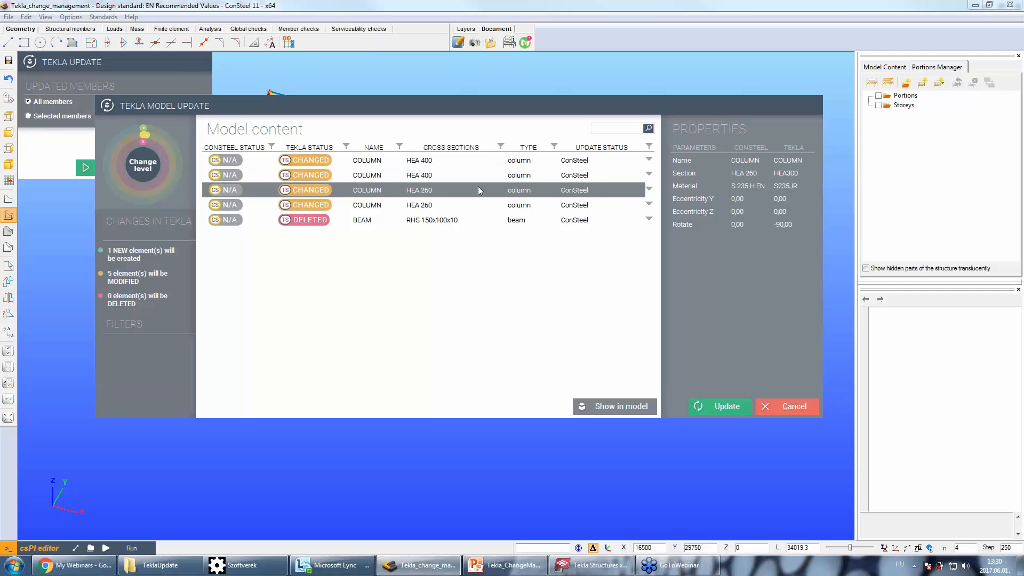
left_click(532, 149)
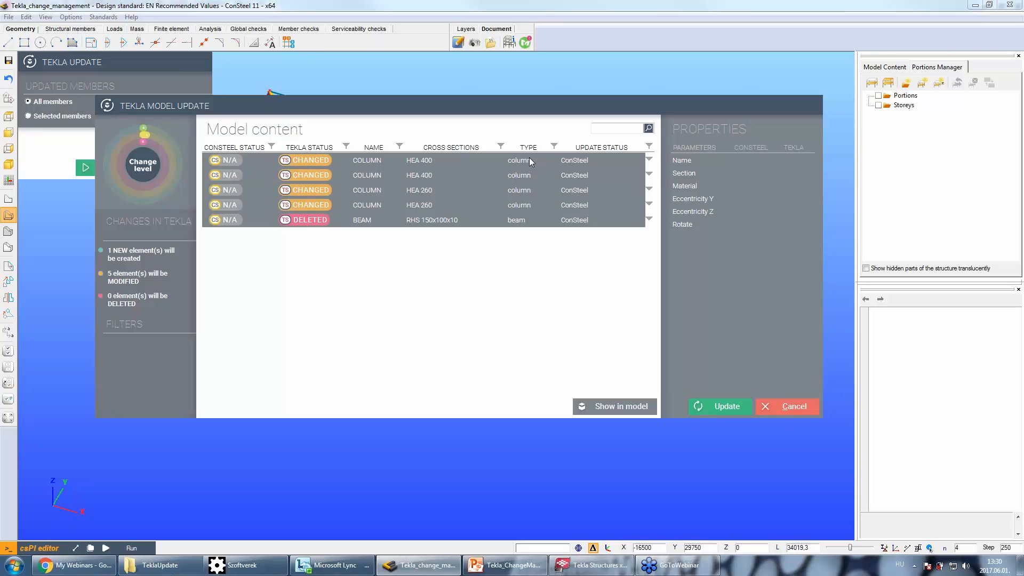
left_click(529, 160)
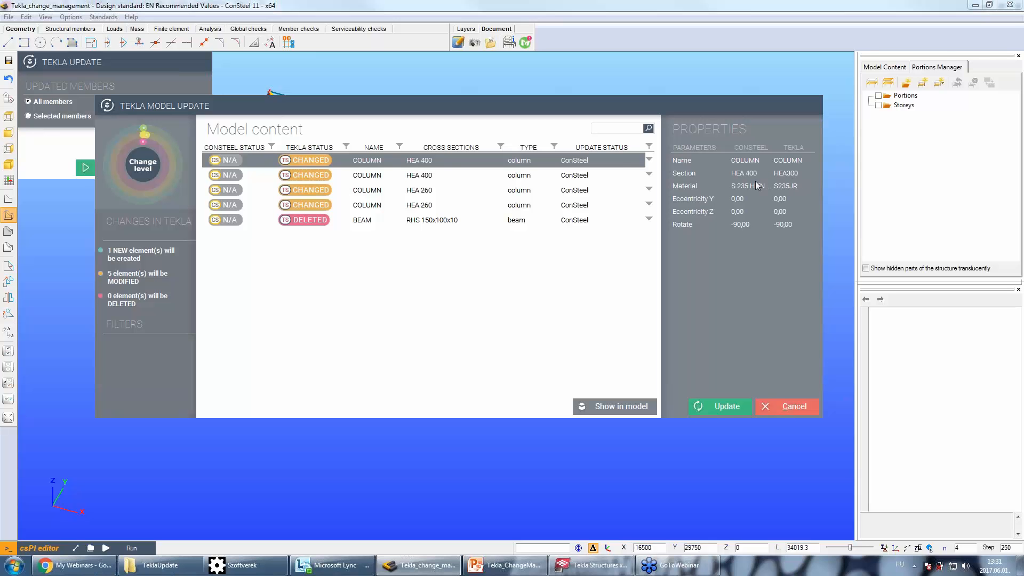
Switch the first HEA 400 column's update status to Tekla and back to ConSteel.
left_click(627, 159)
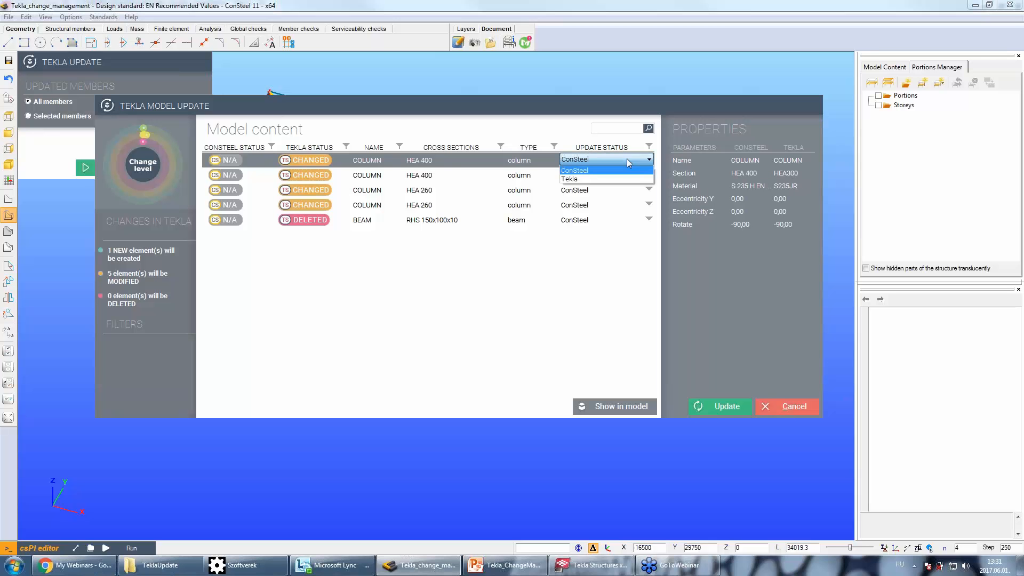
left_click(611, 178)
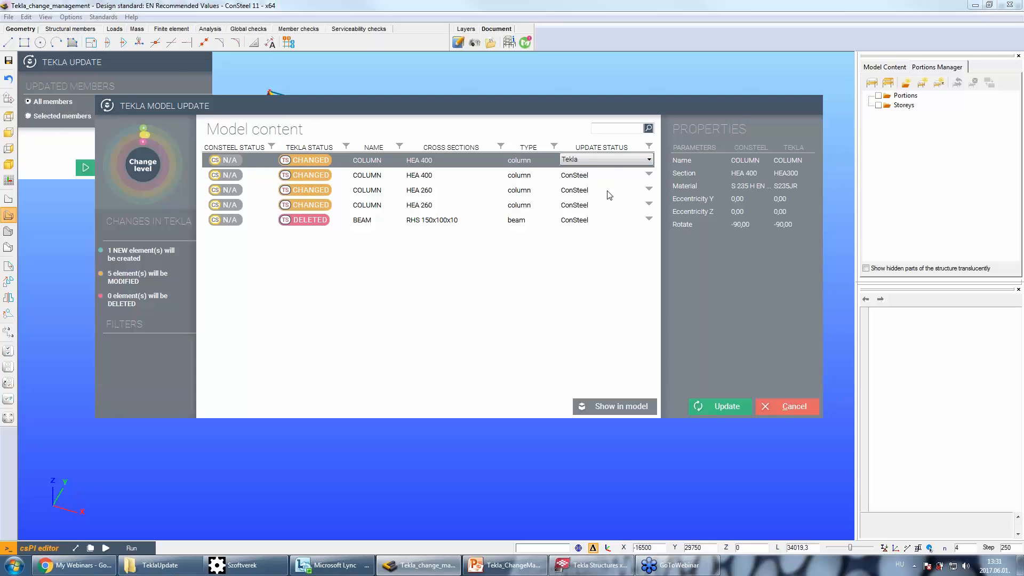
left_click(607, 297)
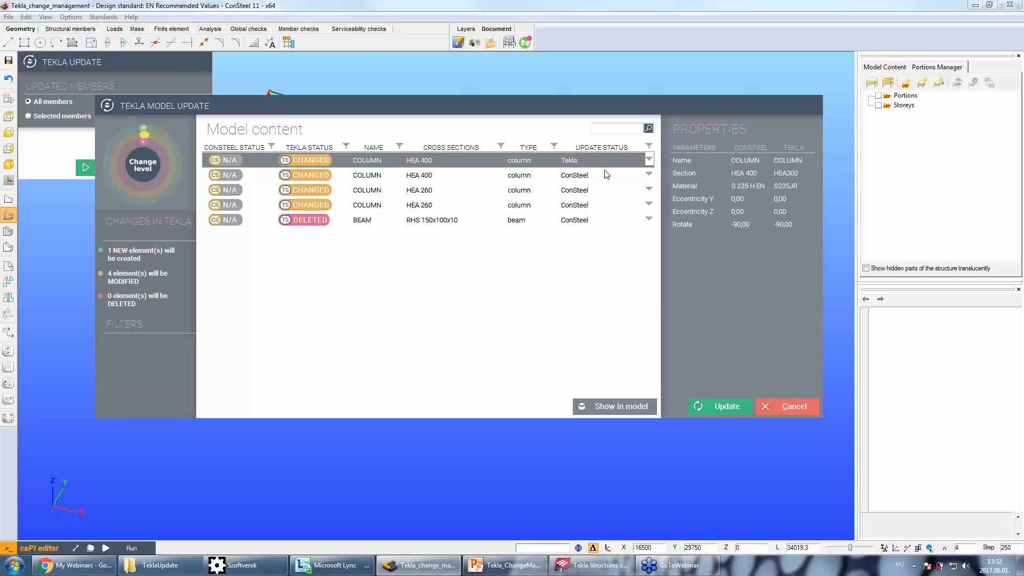
left_click(649, 161)
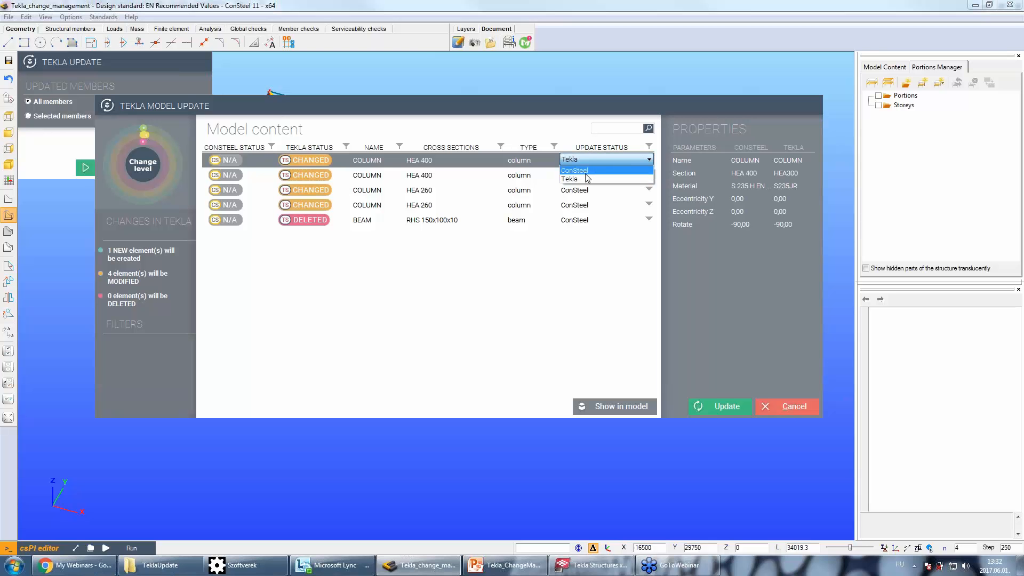
left_click(590, 171)
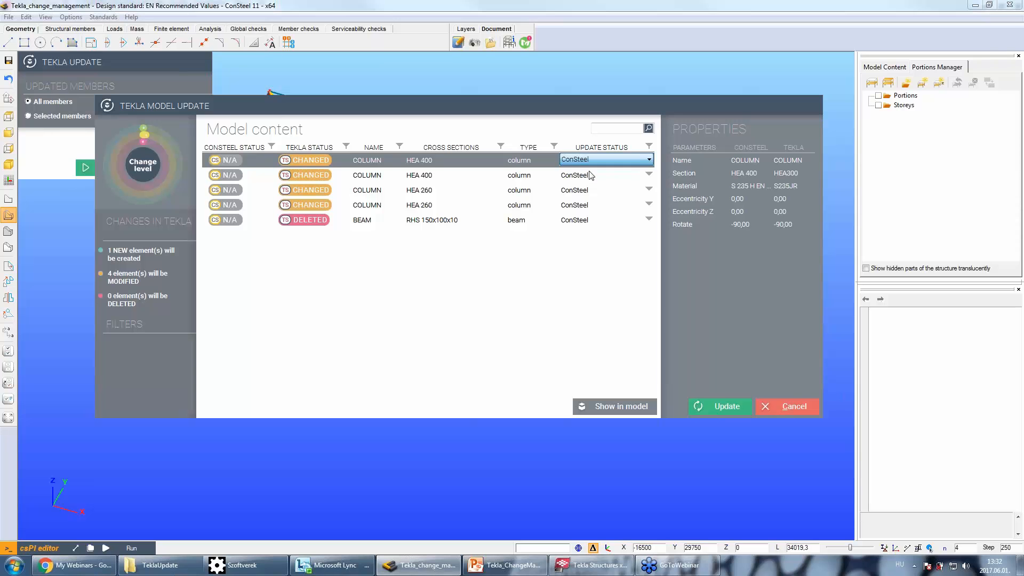
left_click(581, 272)
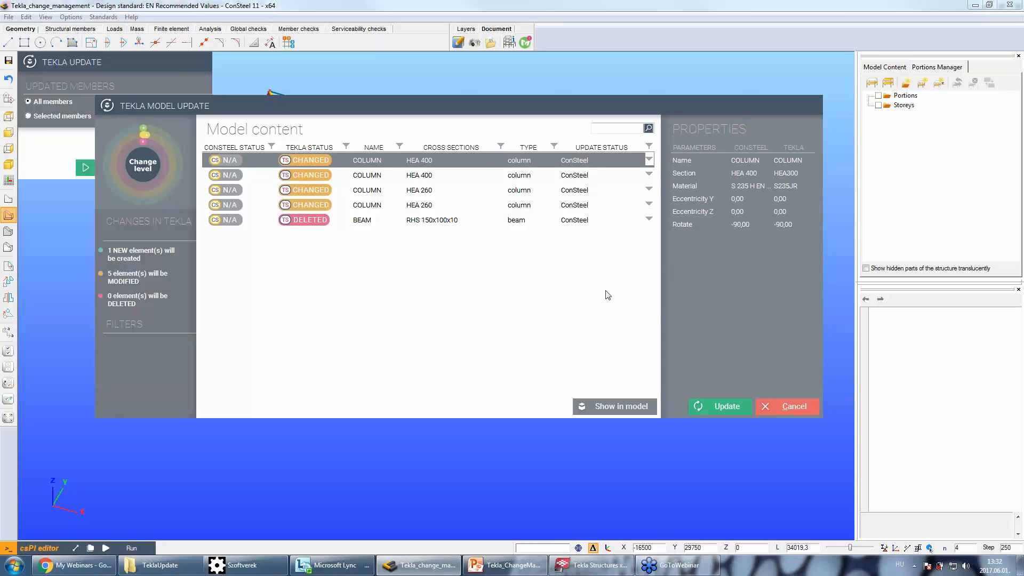
Filter the model content by the HEA 260 cross section and clear the filter again.
left_click(500, 145)
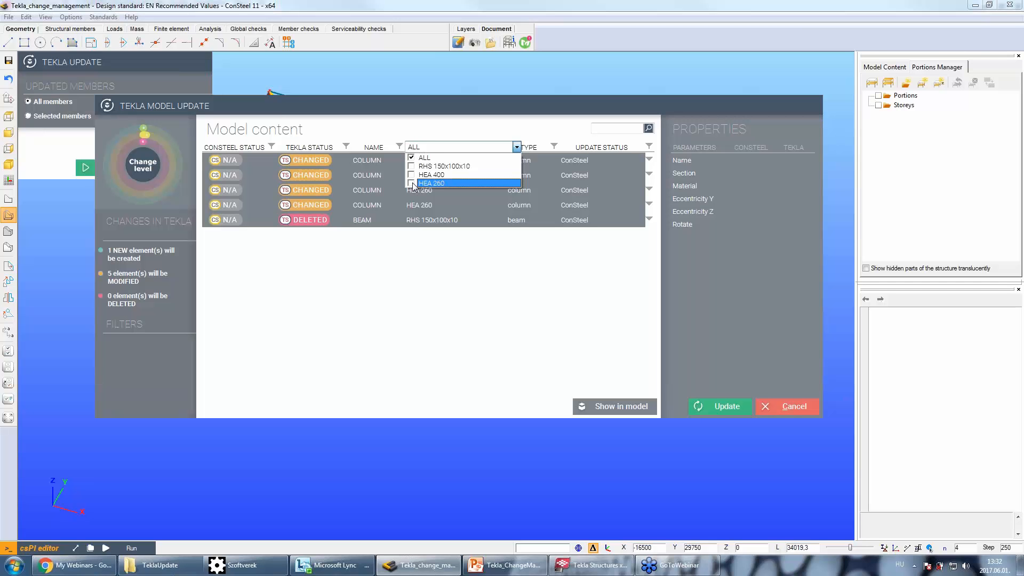
left_click(412, 183)
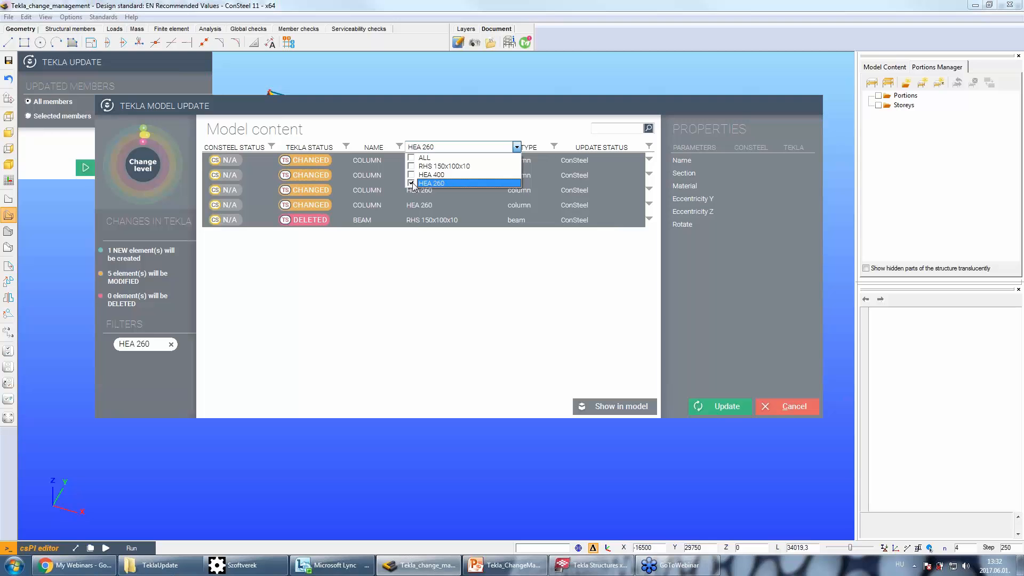
left_click(478, 297)
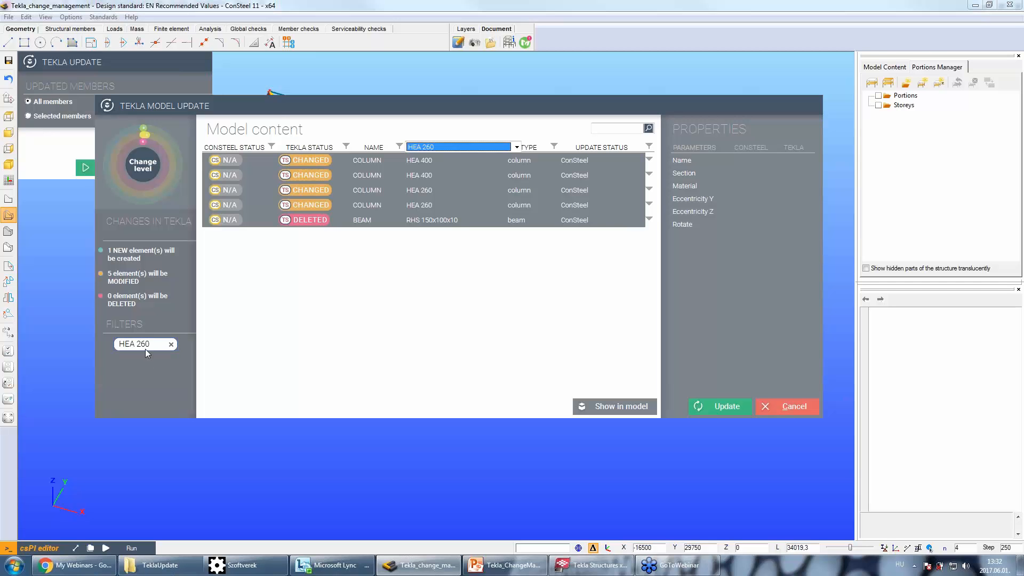
left_click(385, 321)
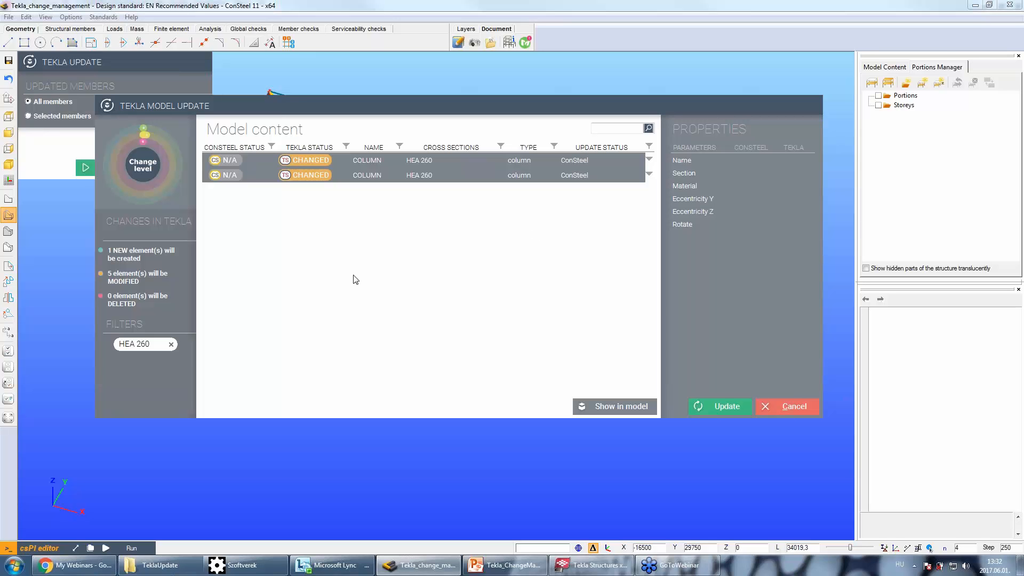
left_click(171, 345)
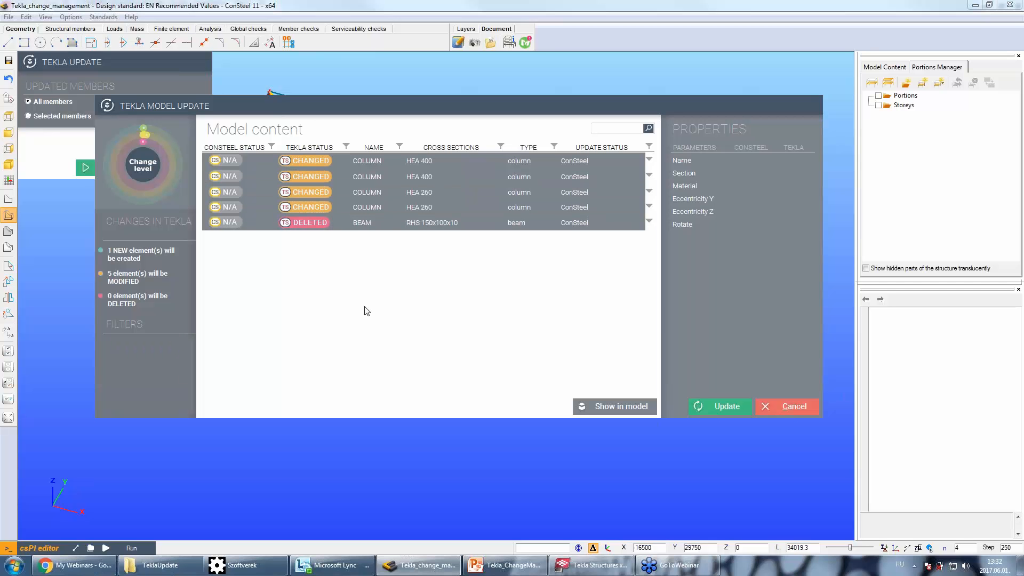
Examine the changed columns and the status and properties of the RHS 150x100x10 beam deleted in Tekla.
left_click(397, 220)
left_click(393, 193)
left_click(377, 158)
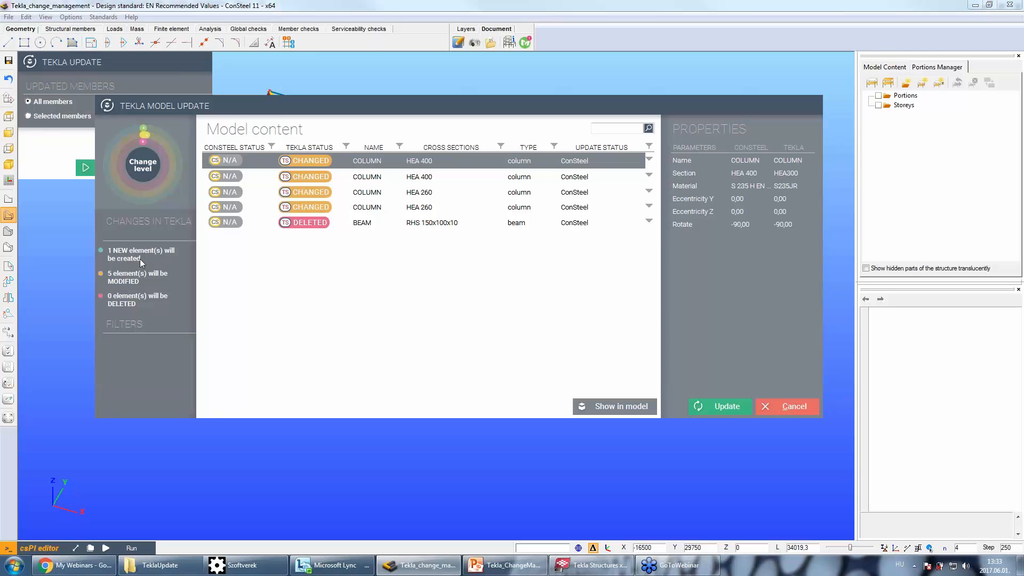
left_click(313, 228)
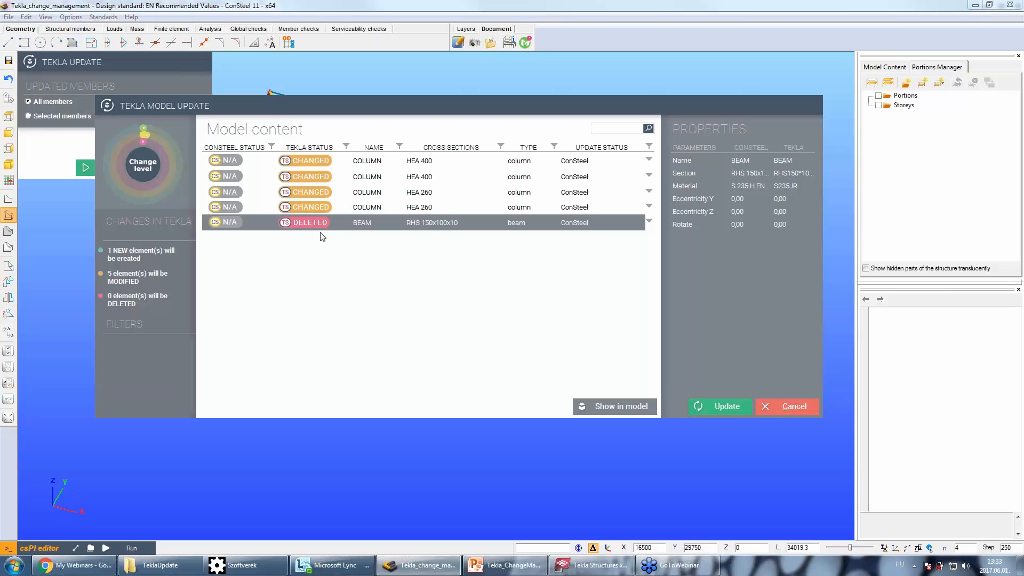
left_click(231, 225)
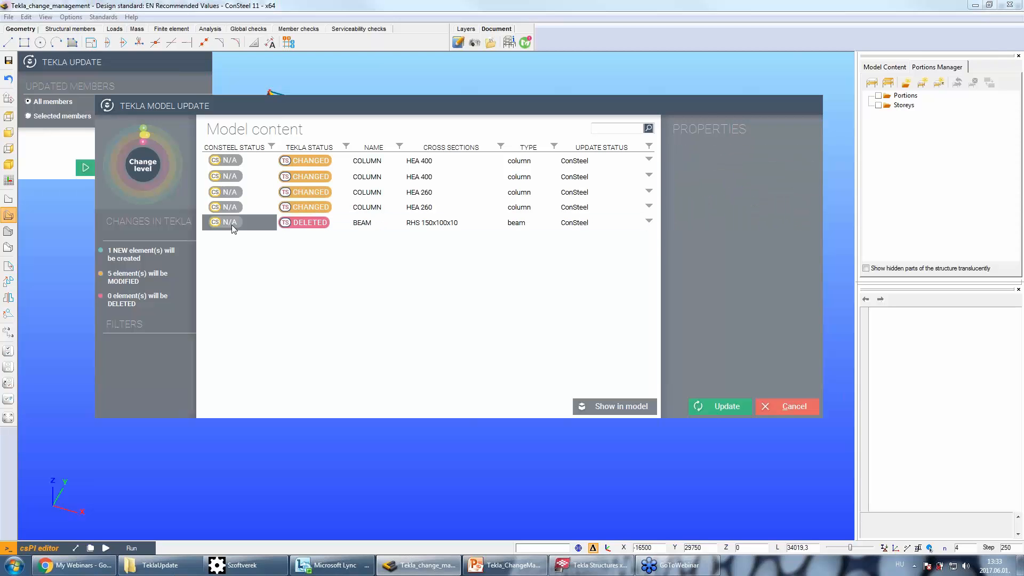
left_click(231, 225)
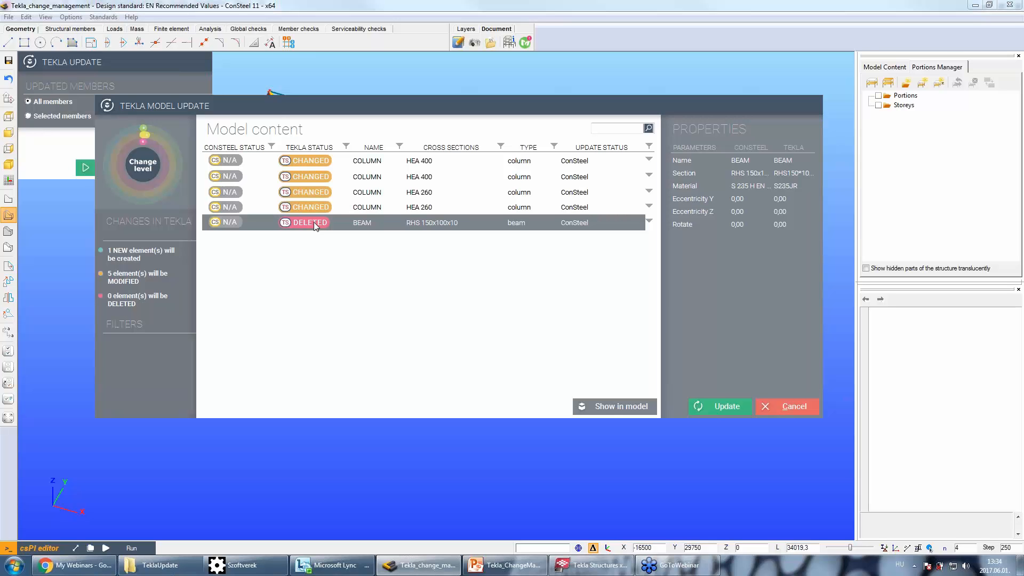
Show the RHS 150x100x10 beam deleted in Tekla in the ConSteel model.
left_click(614, 407)
left_click_drag(687, 101, 656, 332)
left_click_drag(639, 257, 615, 112)
left_click(724, 412)
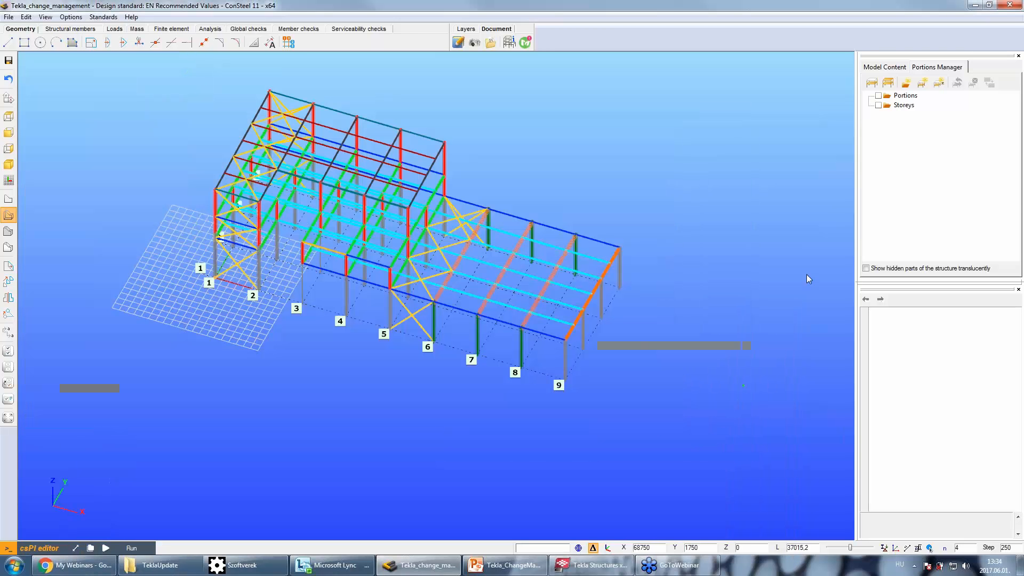
Isolate the highlighted beam and show the hidden parts of the structure translucently.
left_click(872, 84)
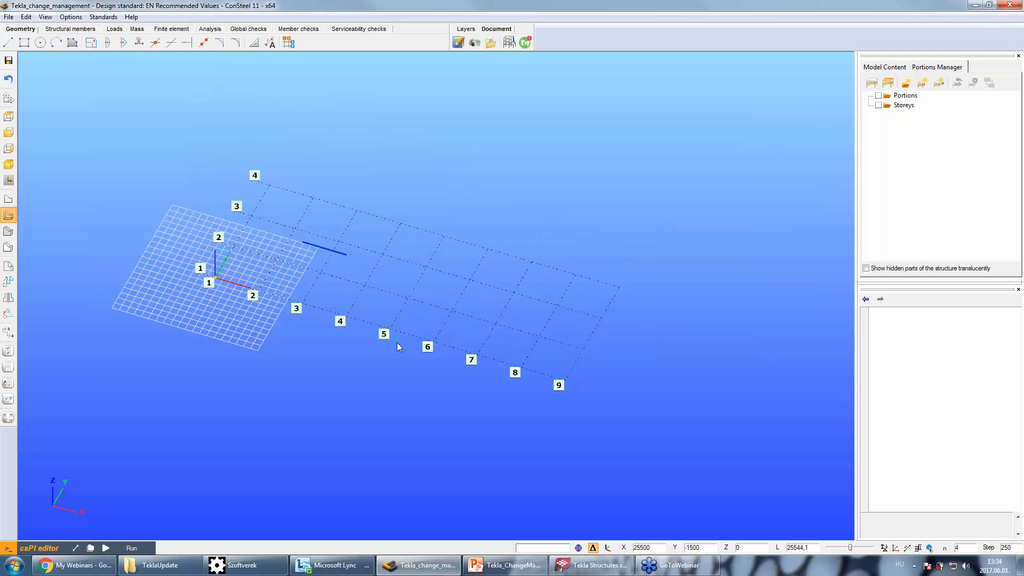
middle_click_drag(388, 386, 403, 352)
left_click(866, 268)
middle_click_drag(689, 353, 673, 561)
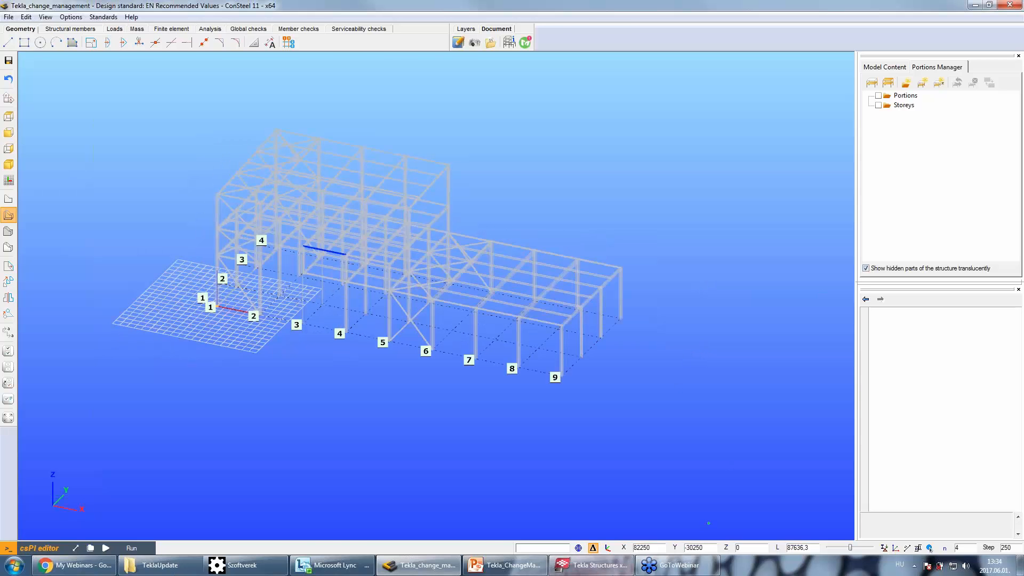
Check the deleted beam's location in the Tekla Structures model and return to ConSteel with the whole structure shown.
left_click(592, 565)
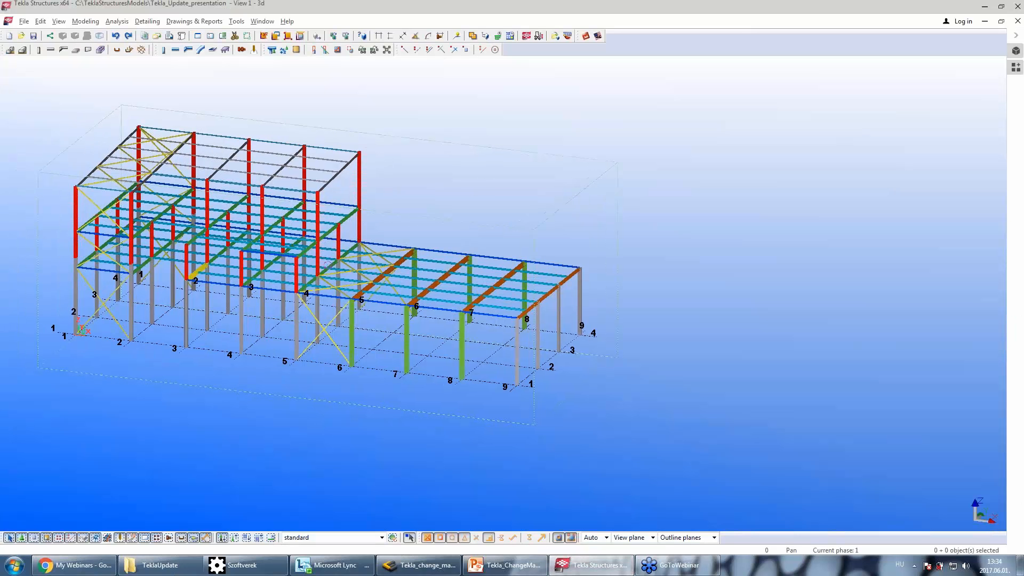
left_click(419, 565)
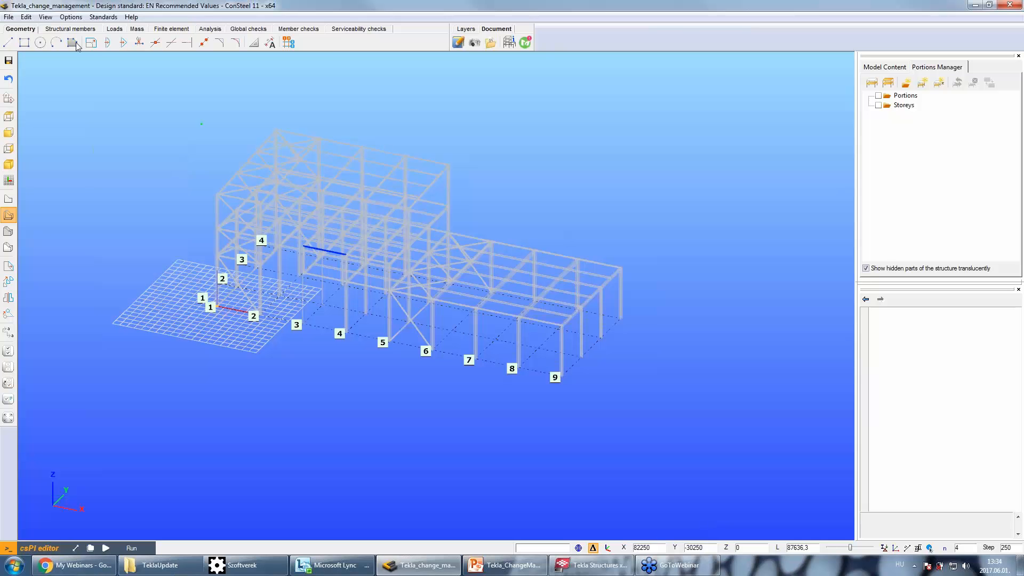
left_click(880, 86)
Compare all members with Tekla Structures and show a changed column on grid line 9 in the ConSteel model.
left_click(8, 17)
mouse_move(33, 121)
left_click(139, 119)
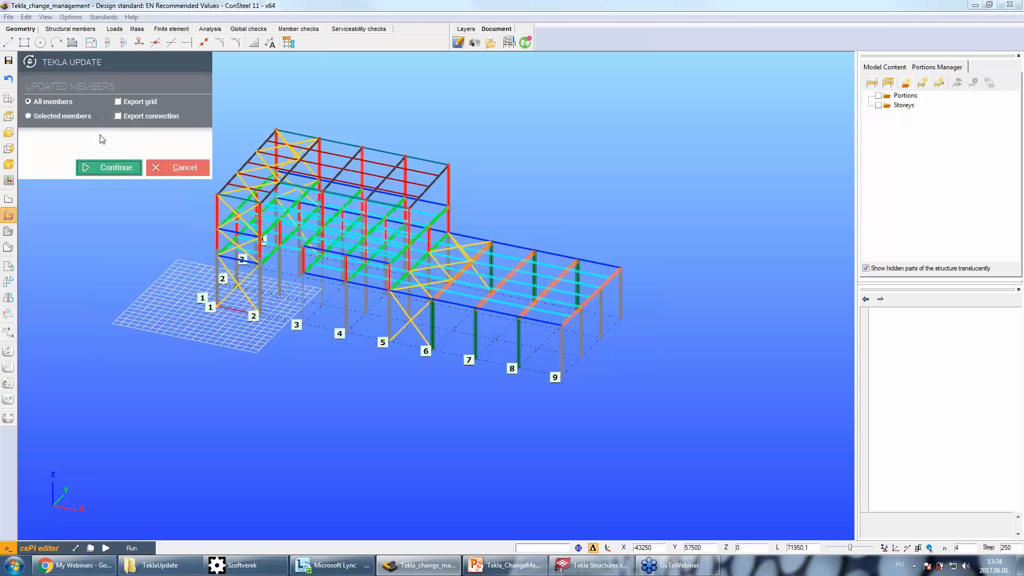
left_click(128, 169)
left_click(217, 110)
left_click(506, 311)
left_click(697, 312)
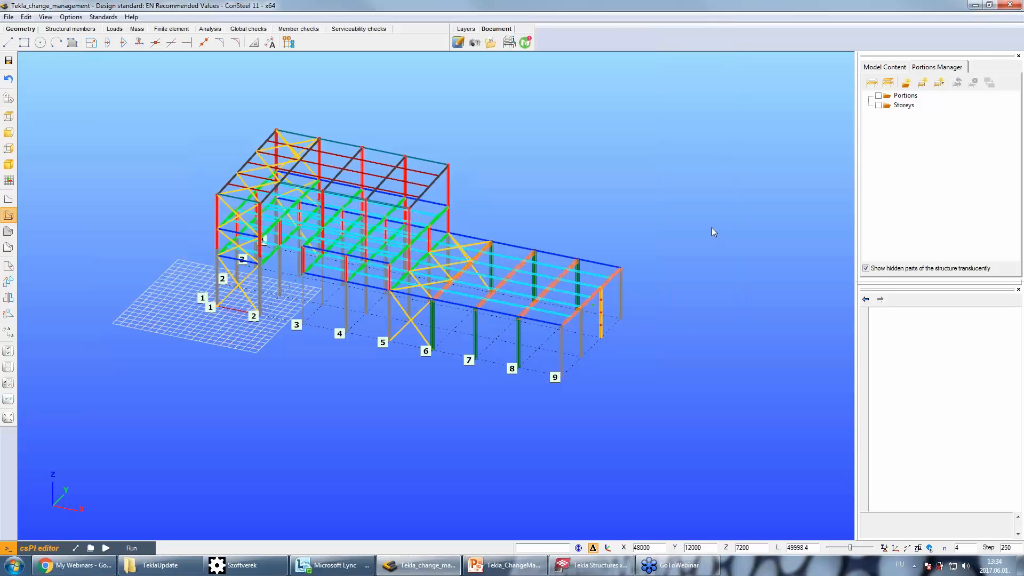
Isolate the highlighted column on grid line 9 and view its counterpart in Tekla Structures before returning to ConSteel.
left_click(873, 83)
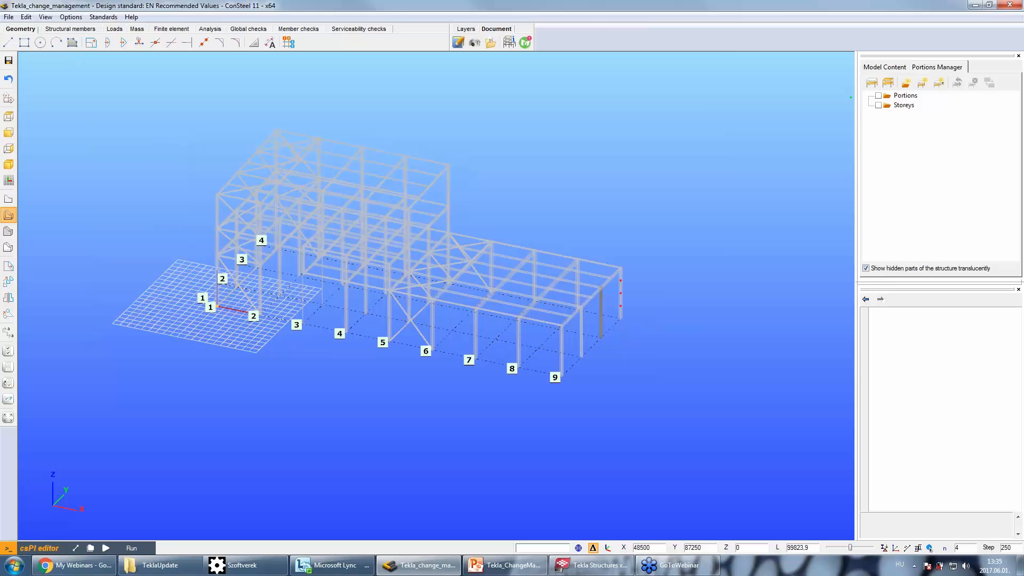
left_click(592, 565)
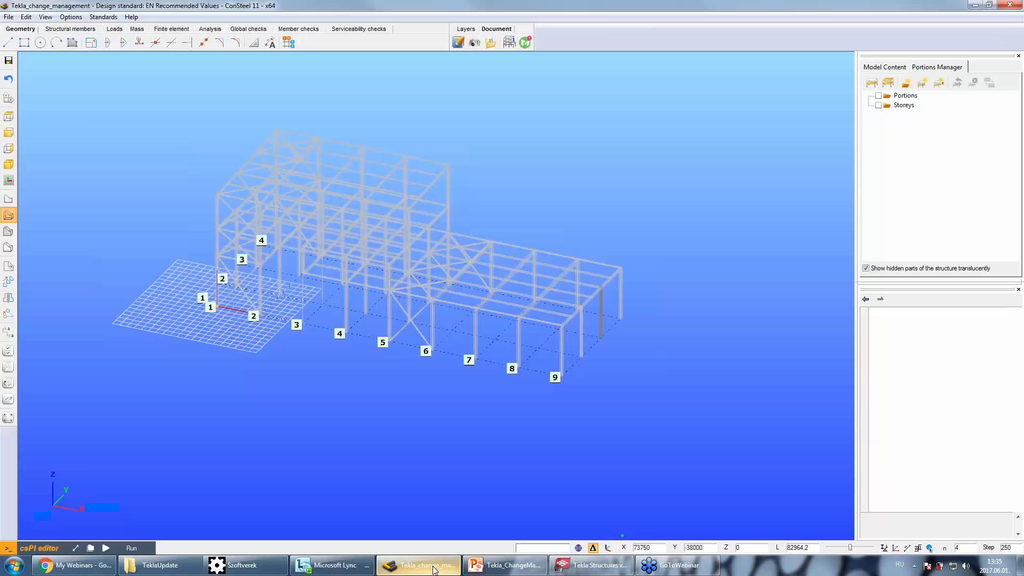
left_click(419, 565)
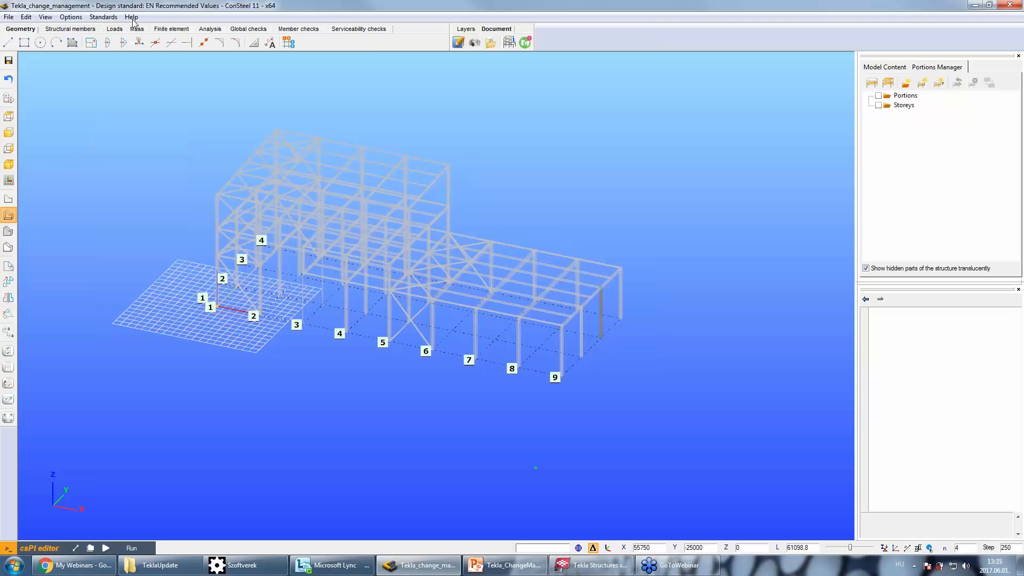
Run the Tekla update for all members, keeping the update status of the changed and deleted members as ConSteel.
left_click(9, 17)
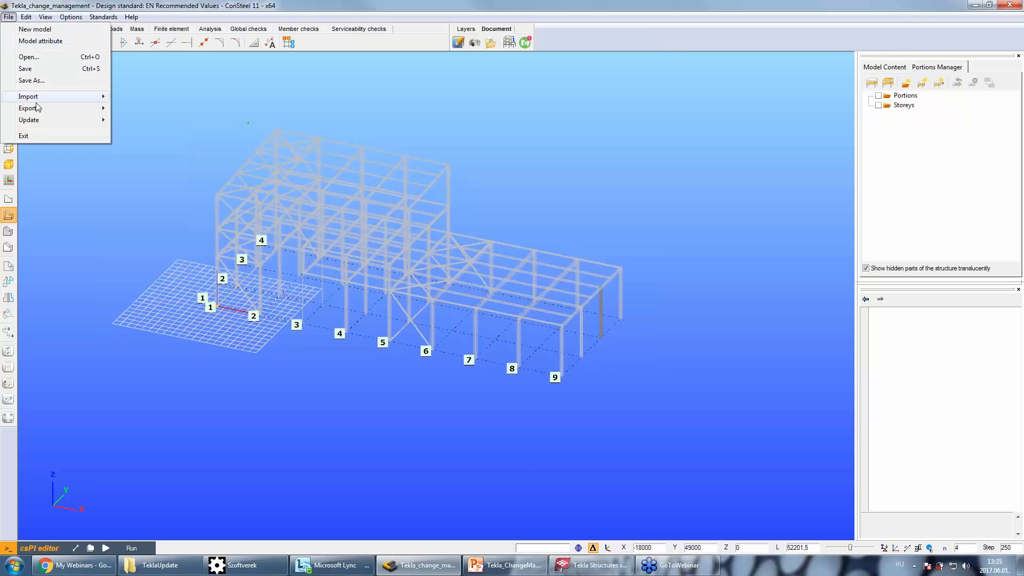
mouse_move(37, 120)
left_click(146, 122)
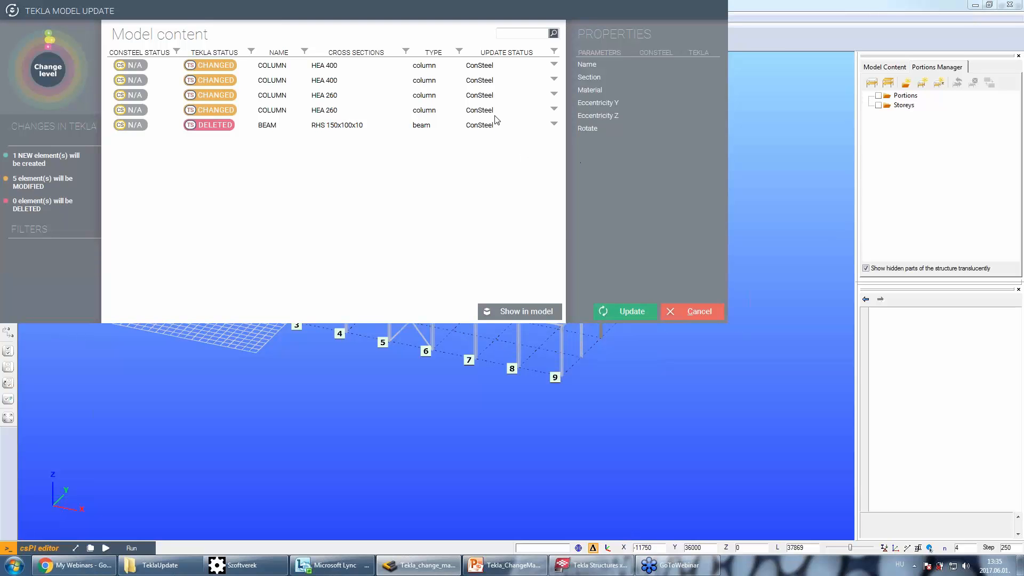
left_click(620, 312)
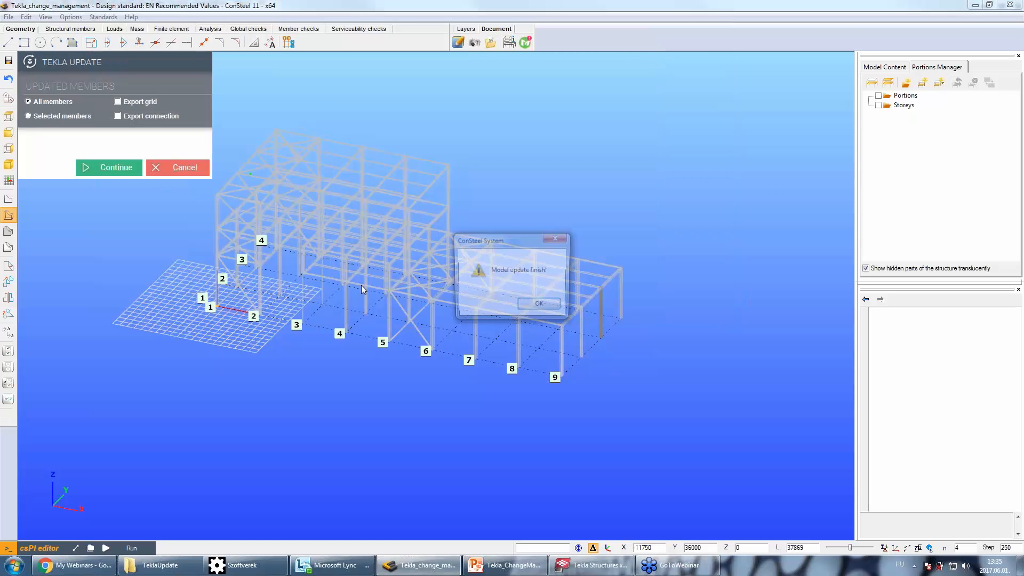
left_click_drag(512, 239, 531, 131)
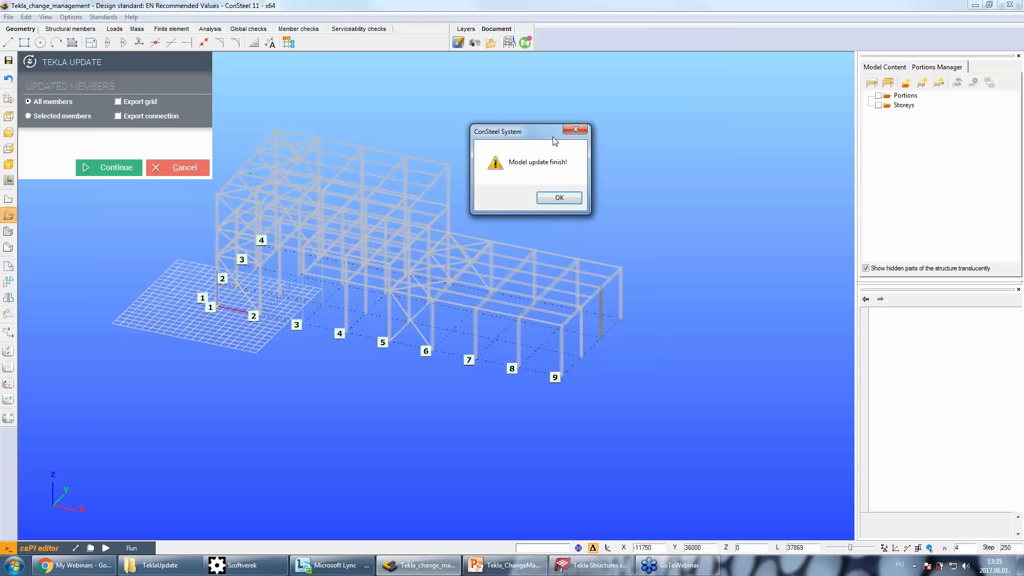
left_click(561, 198)
Inspect the profile of the corner column at grid lines 9 and 4 in Tekla Structures.
left_click(612, 572)
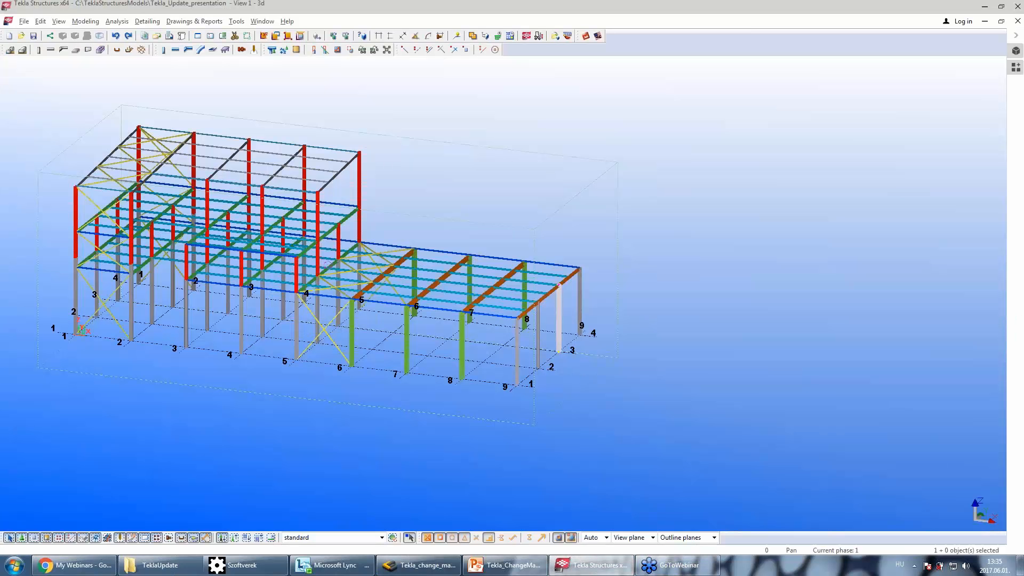
left_click(579, 297)
left_click(649, 241)
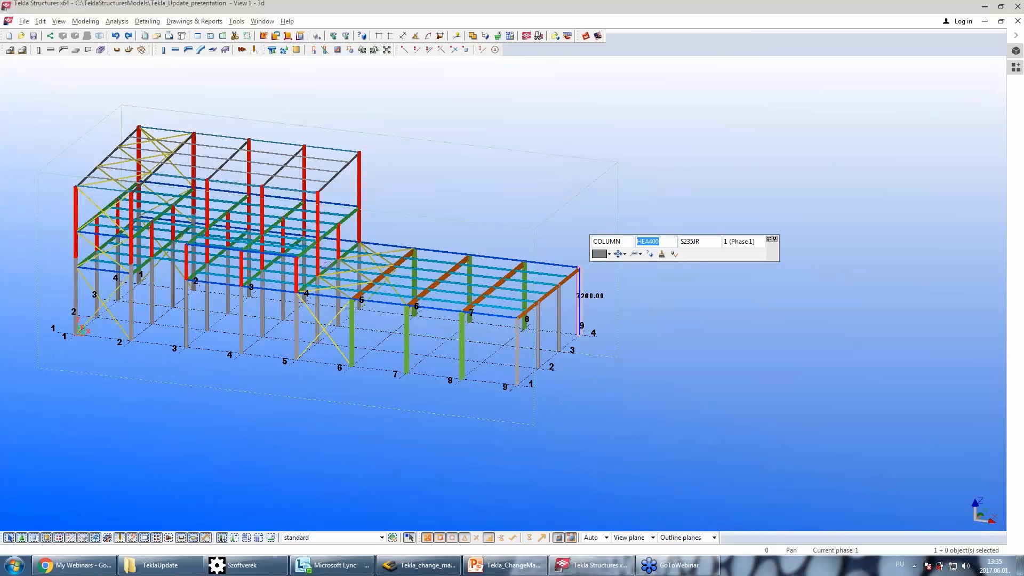
left_click(703, 321)
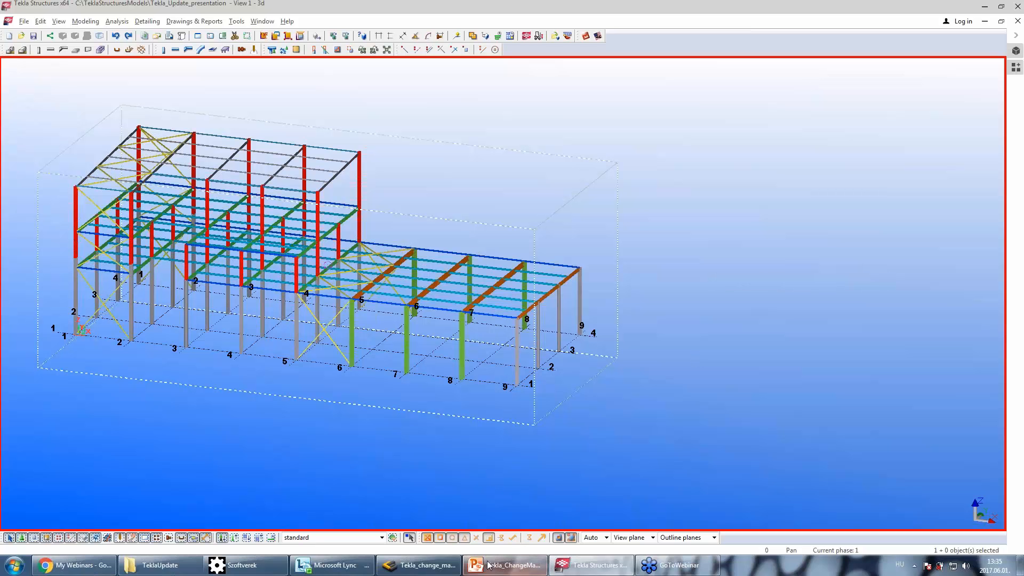
Switch back to ConSteel and display the whole structure in full colour from the side.
left_click(433, 570)
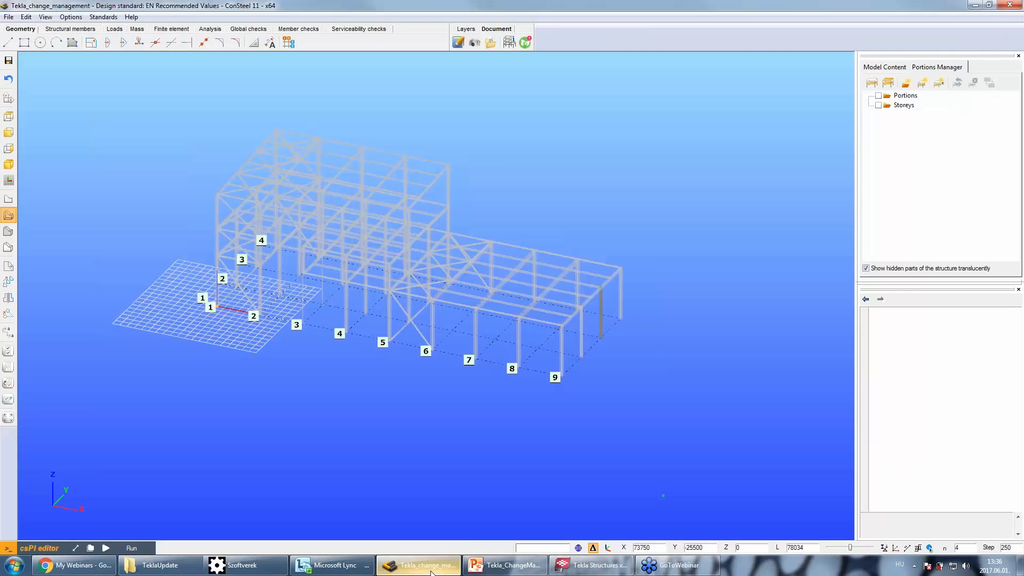
left_click(890, 84)
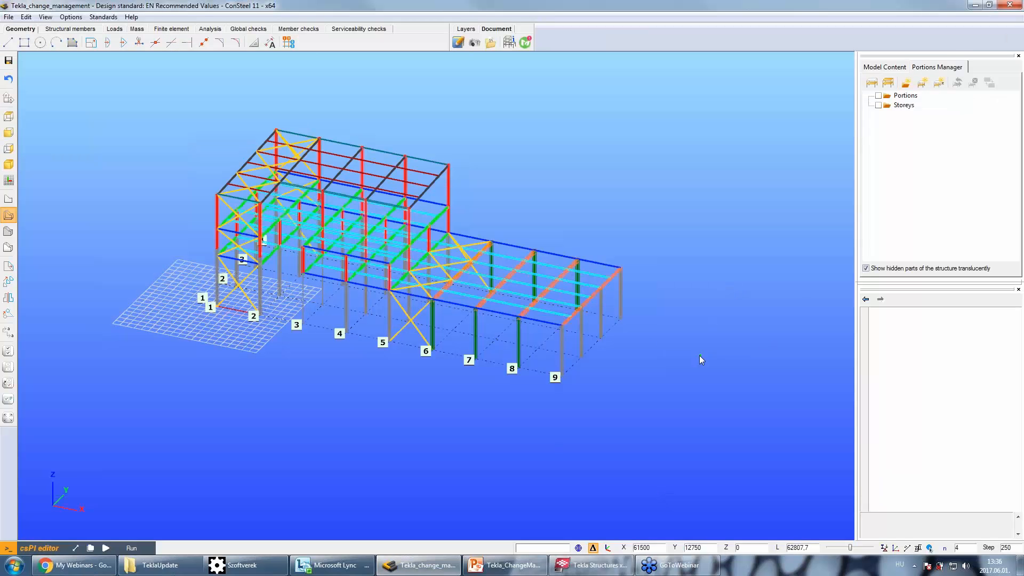
middle_click_drag(625, 389, 663, 368)
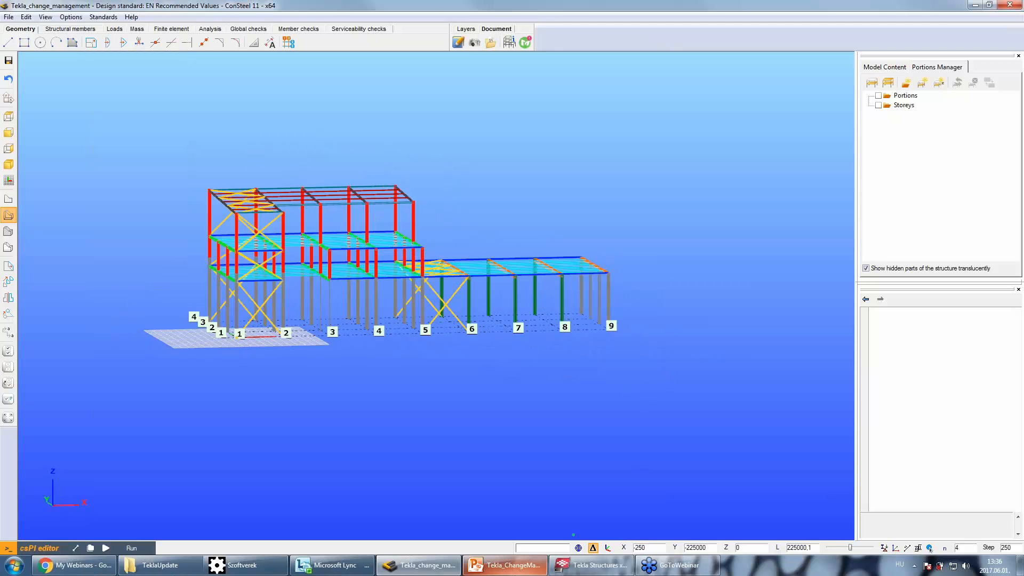
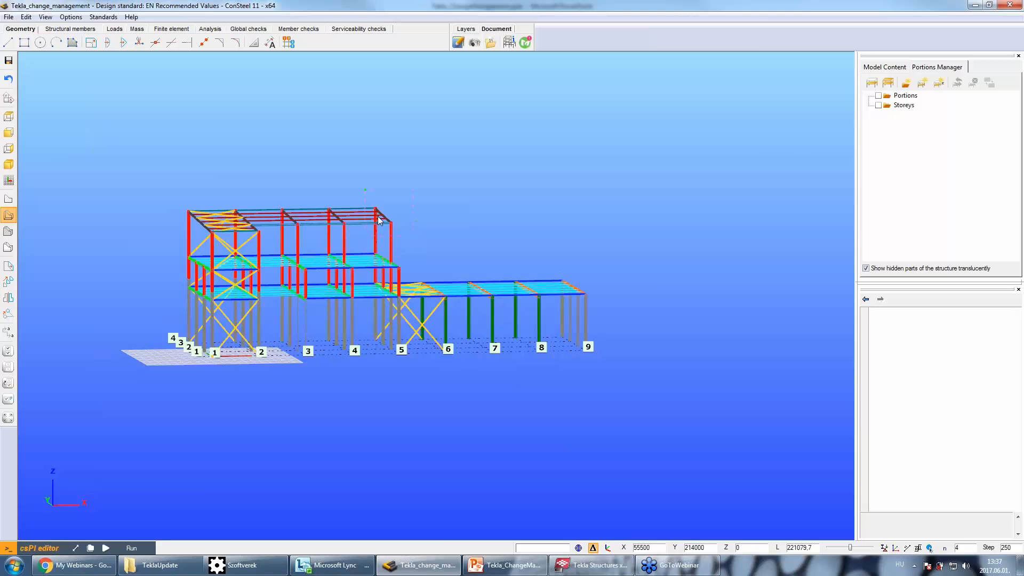
Copy the 15 members of the top-storey bay between grid lines 4 and 5 once by 6000 mm in X.
left_click(290, 309)
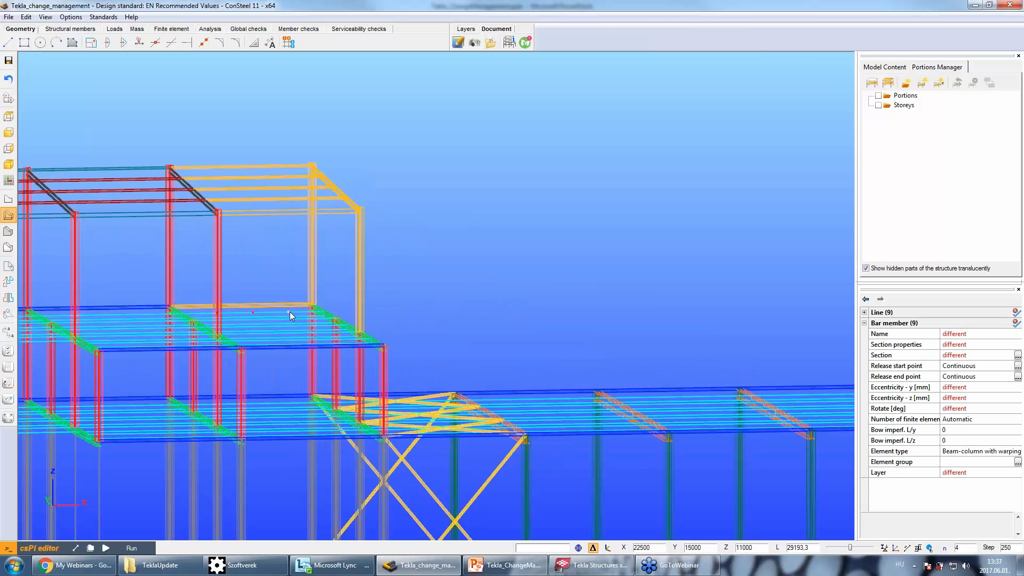
middle_click_drag(380, 299, 444, 310)
left_click(312, 306)
left_click(287, 288)
left_click(284, 321)
middle_click_drag(399, 264, 371, 314)
left_click(373, 313)
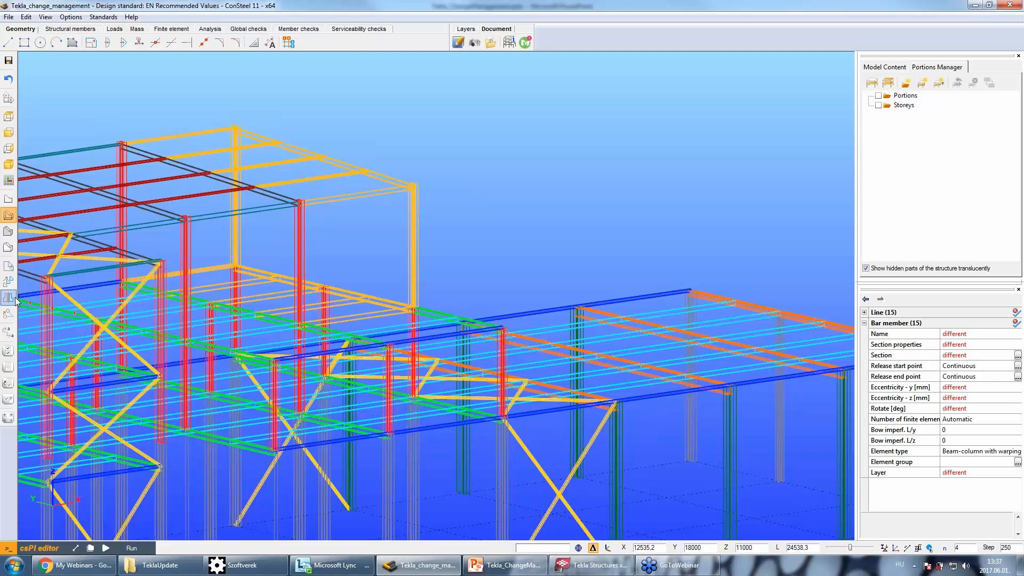
left_click(9, 281)
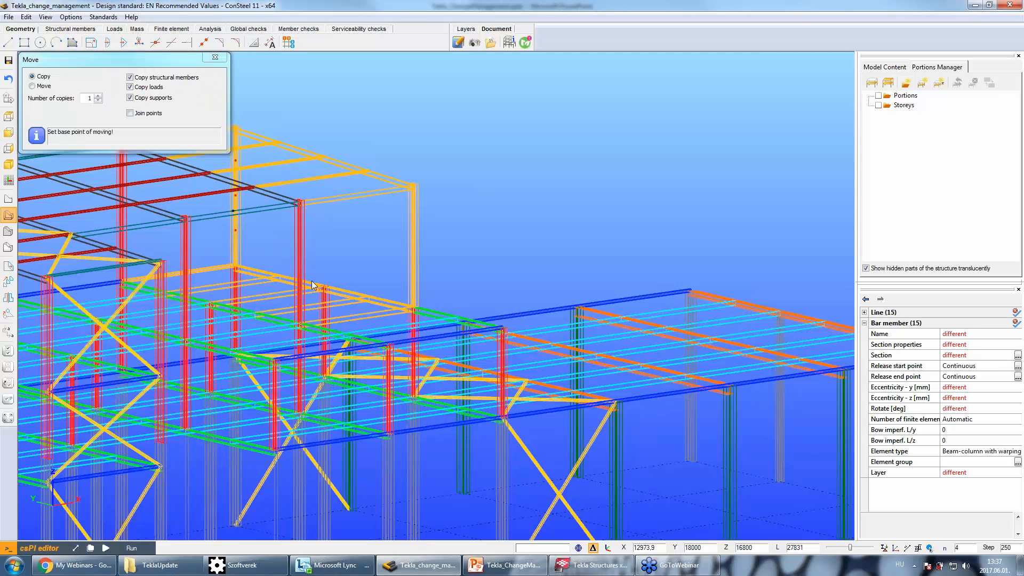
left_click(303, 323)
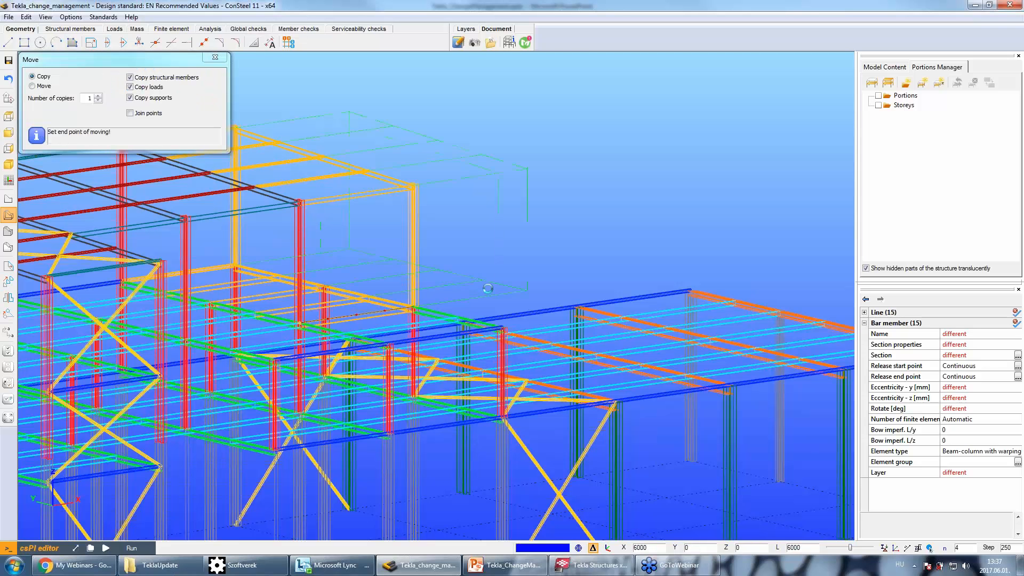
key("Escape")
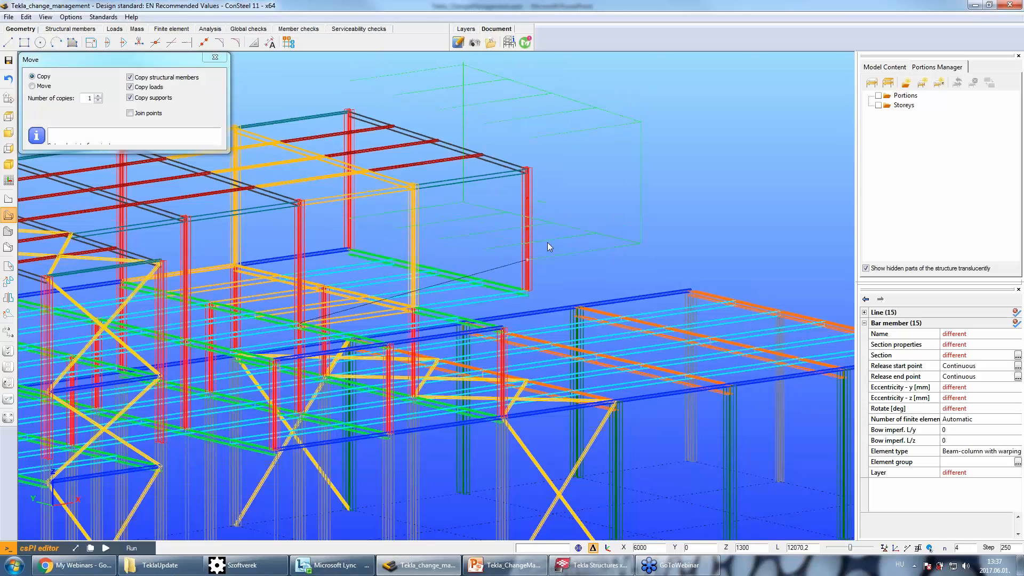
middle_click_drag(417, 294, 559, 223)
scroll(587, 230, "down", 6)
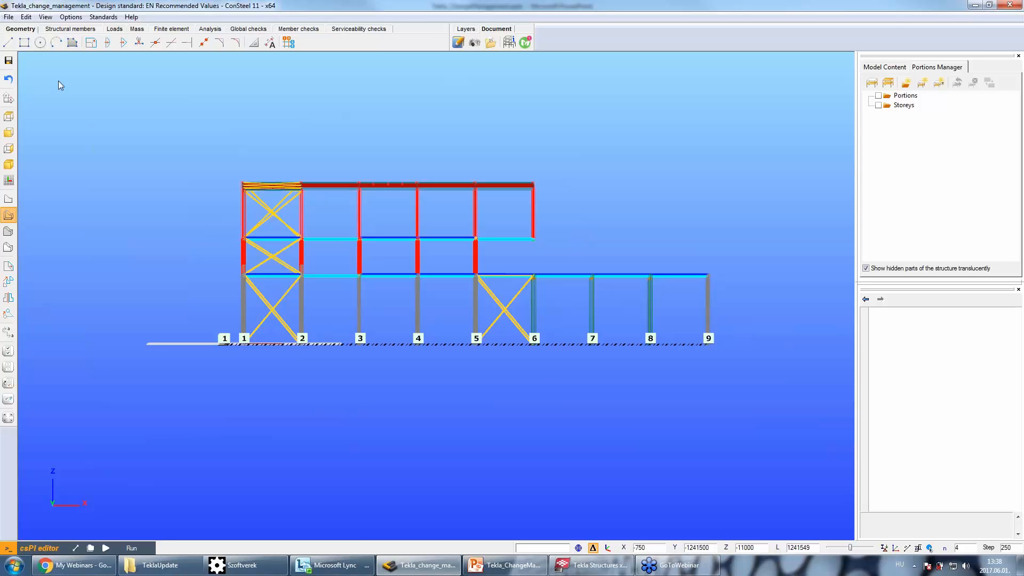
left_click(9, 17)
mouse_move(26, 122)
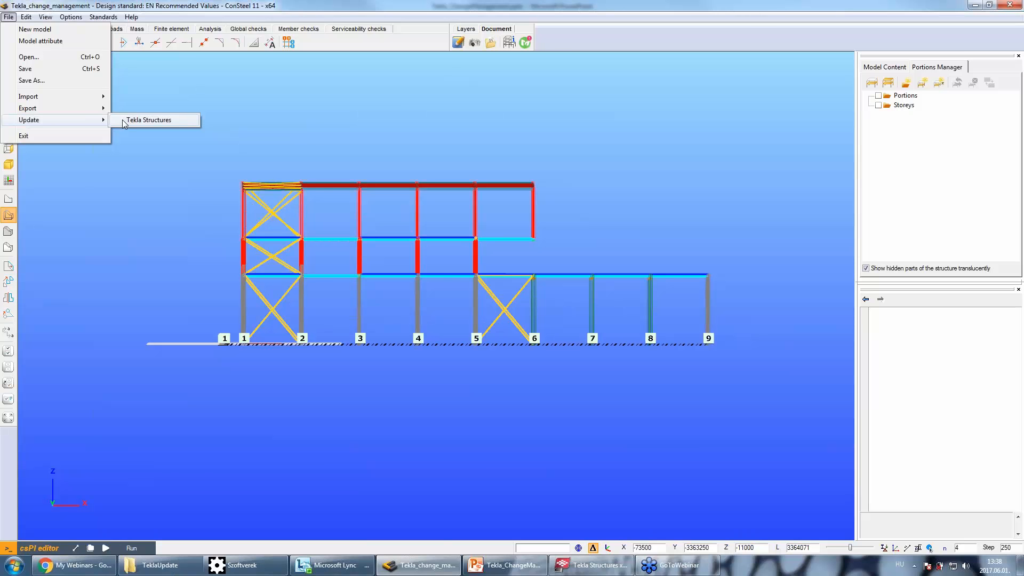
left_click(130, 121)
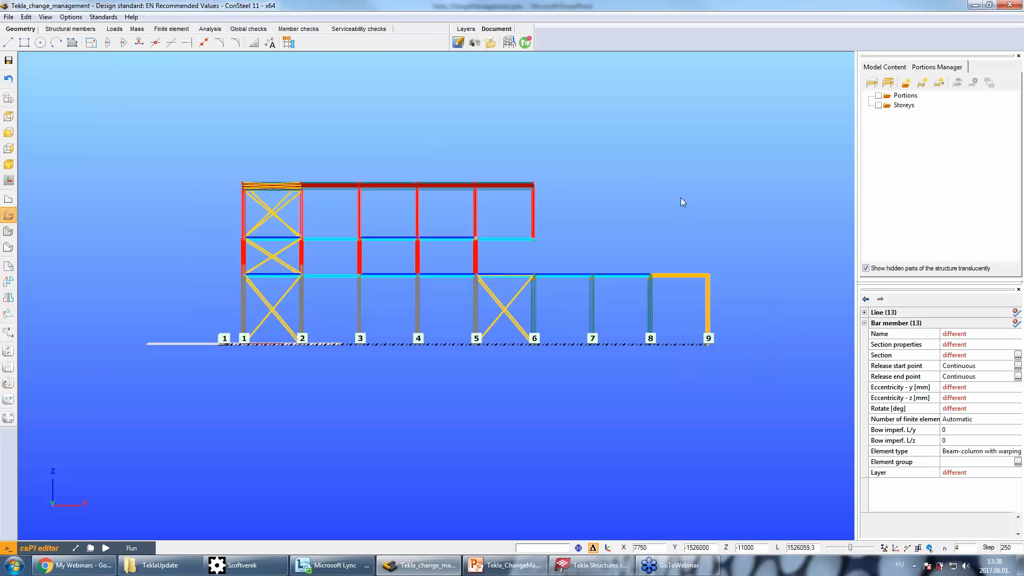
Delete the 13 selected members of the end bay at grid line 9.
mouse_move(699, 213)
middle_mouse_down()
mouse_move(699, 225)
mouse_move(690, 222)
middle_mouse_up()
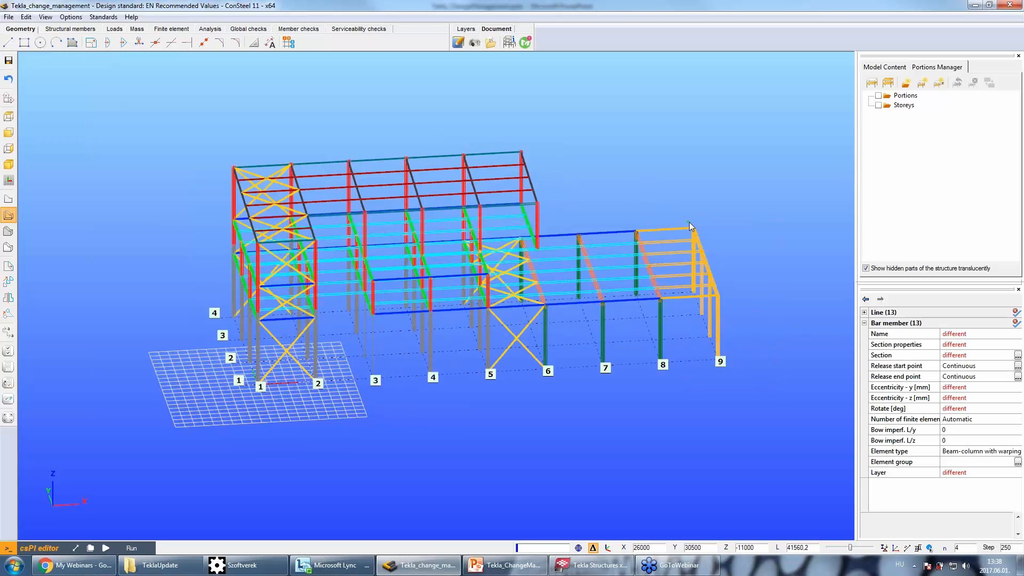
key("Delete")
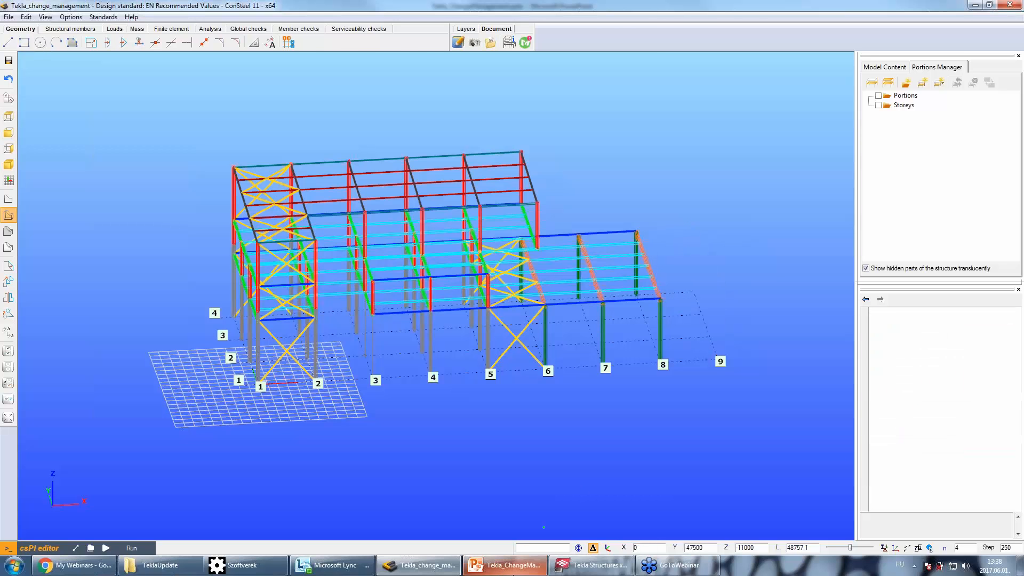
left_click(513, 568)
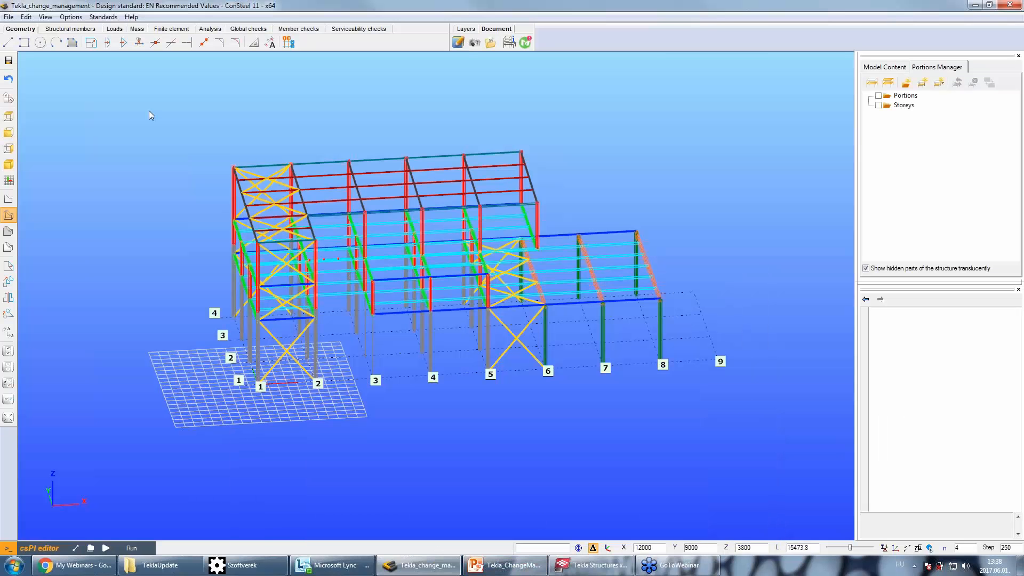
Start a Tekla Structures update and compare all members of the edited ConSteel model with the Tekla model.
left_click(8, 17)
mouse_move(63, 126)
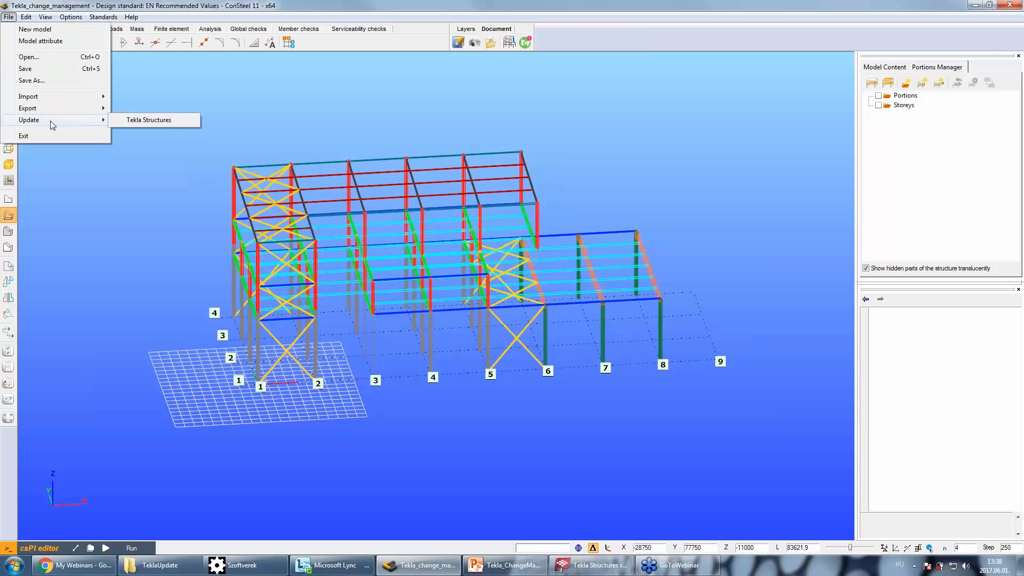
left_click(165, 122)
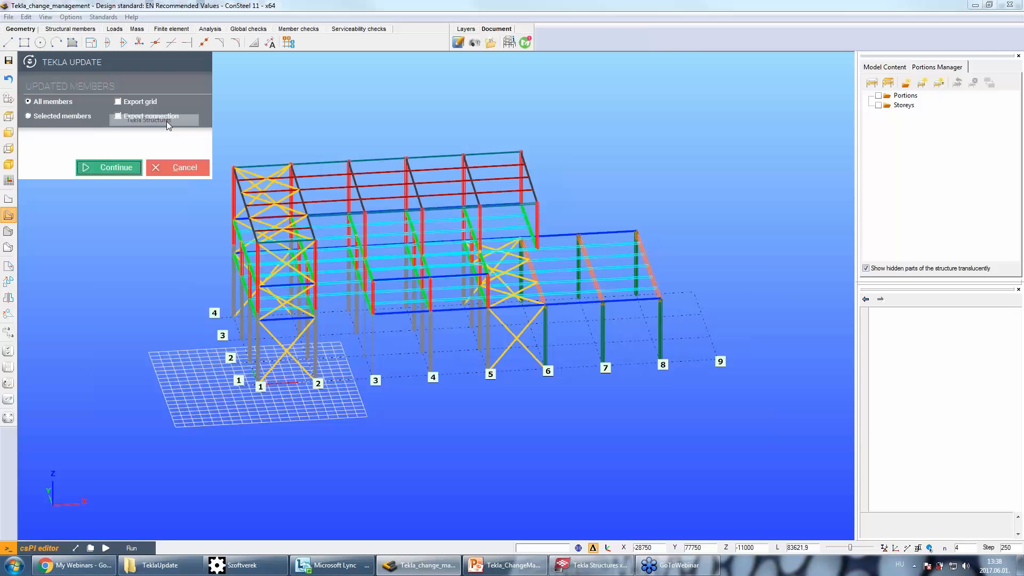
left_click(104, 167)
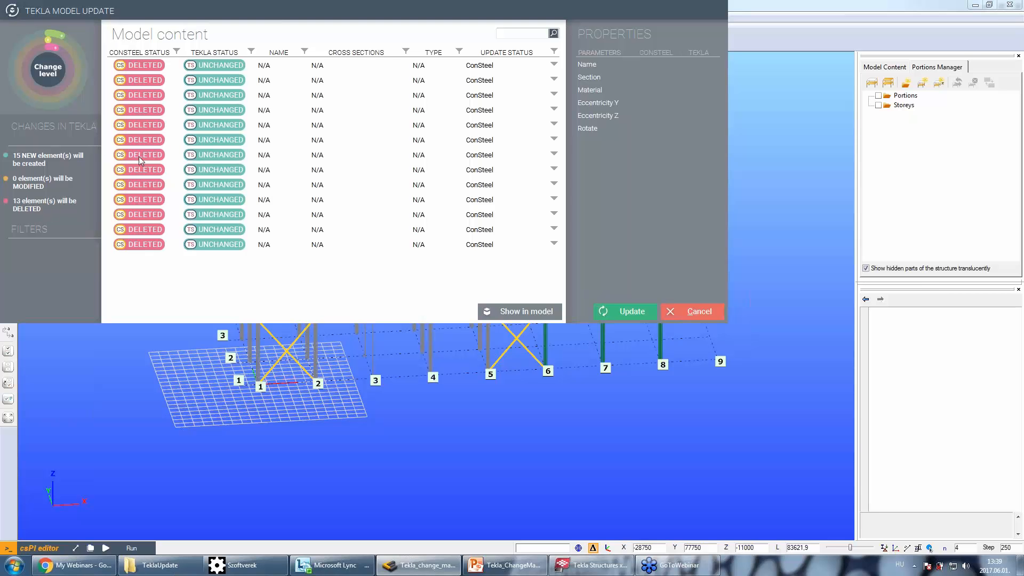
Examine the Tekla properties of the first member deleted in ConSteel and show it in the Tekla Structures model.
left_click_drag(224, 11, 241, 25)
left_click(239, 81)
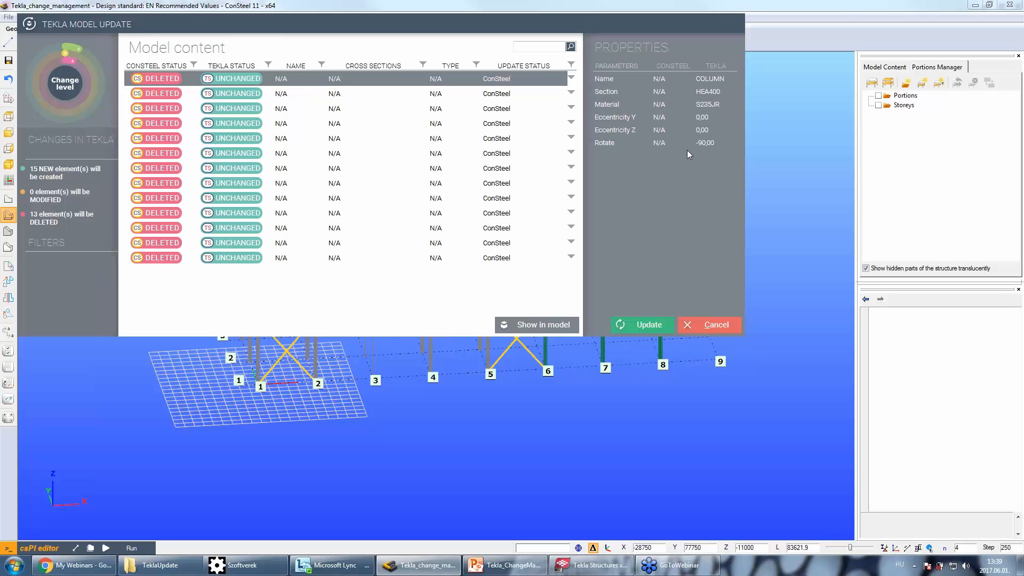
left_click(547, 325)
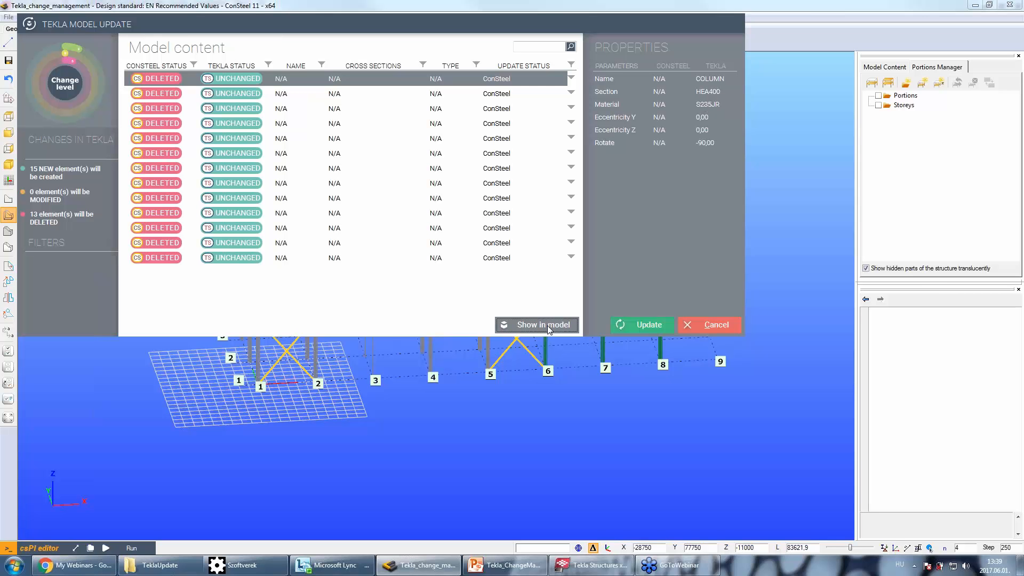
left_click(596, 571)
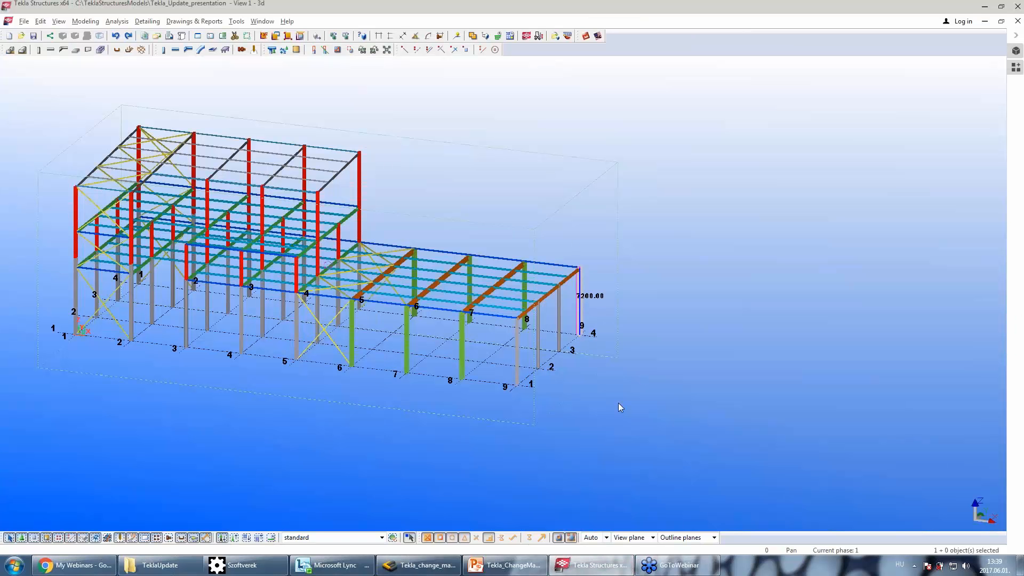
Return to ConSteel and update the Tekla model with the newly copied and the deleted members.
left_click(613, 568)
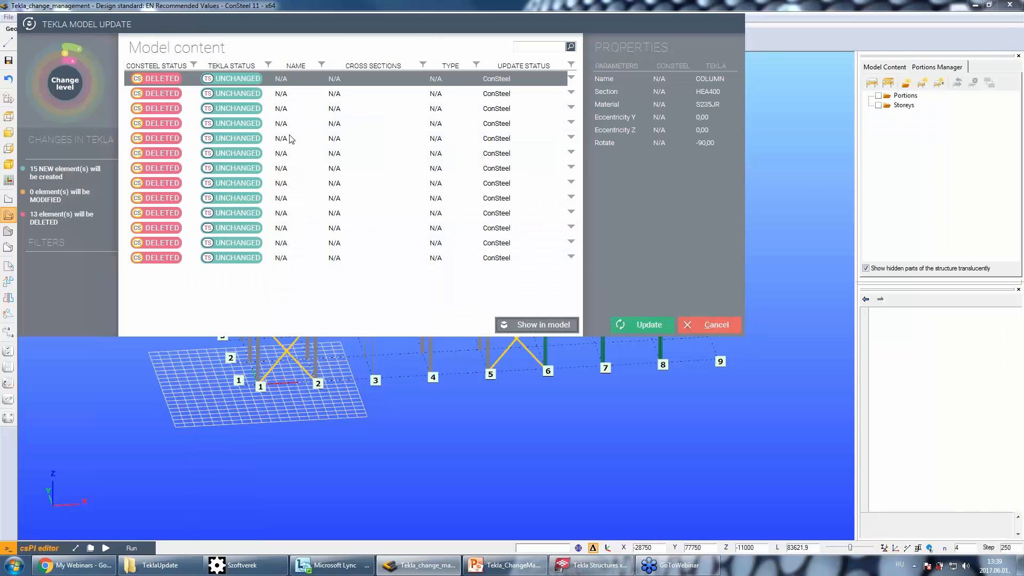
left_click_drag(316, 25, 393, 277)
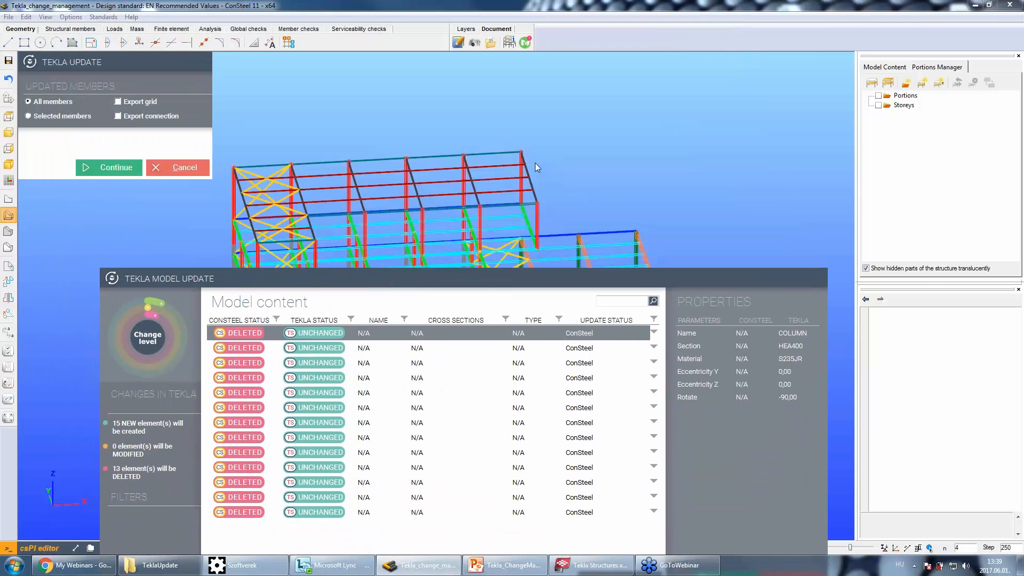
left_click_drag(555, 282, 561, 103)
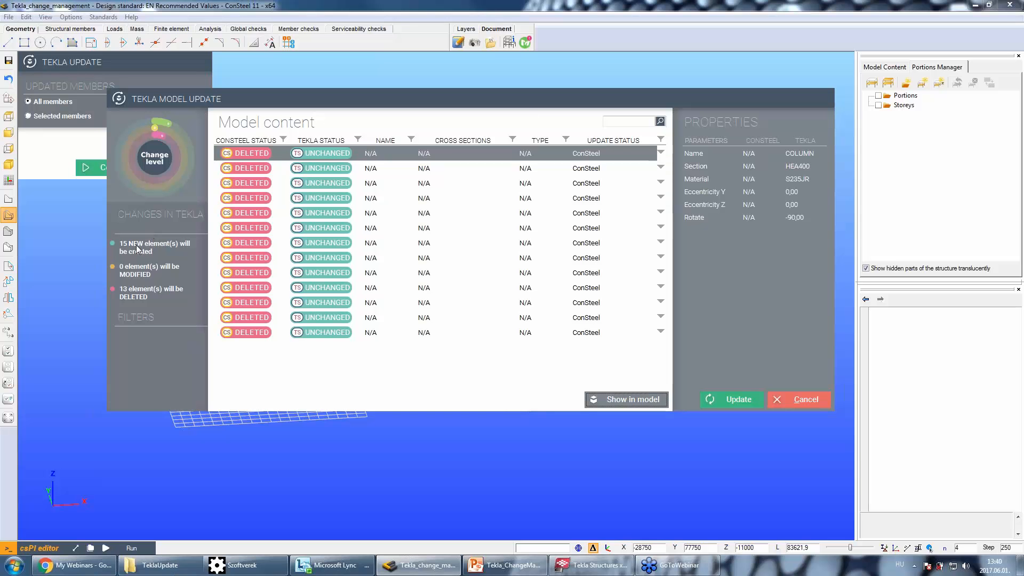
left_click_drag(233, 108, 218, 240)
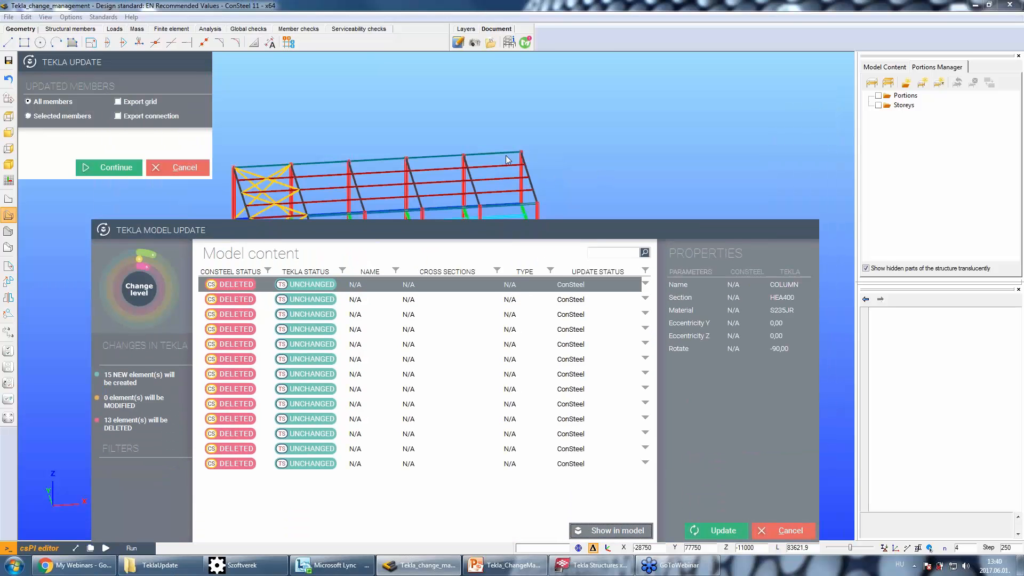
left_click_drag(498, 230, 497, 87)
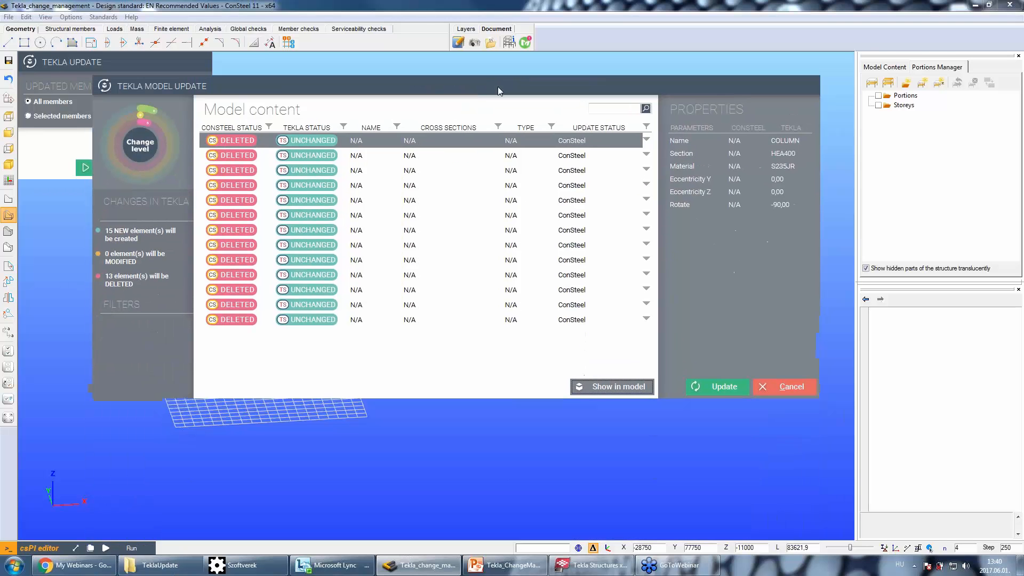
left_click(716, 387)
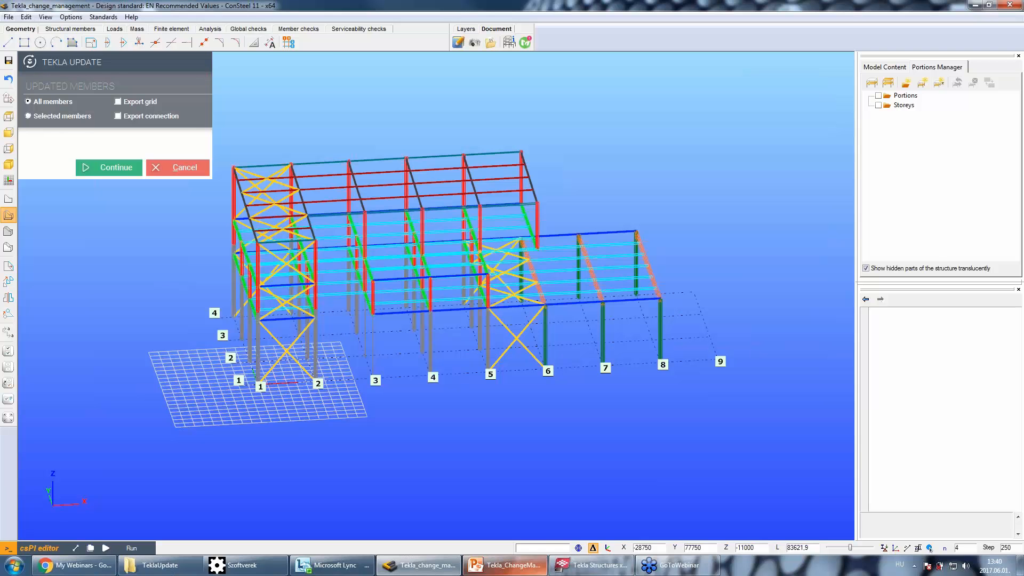
Check the updated members in the Tekla Structures model, and close the completed update in ConSteel.
left_click(600, 570)
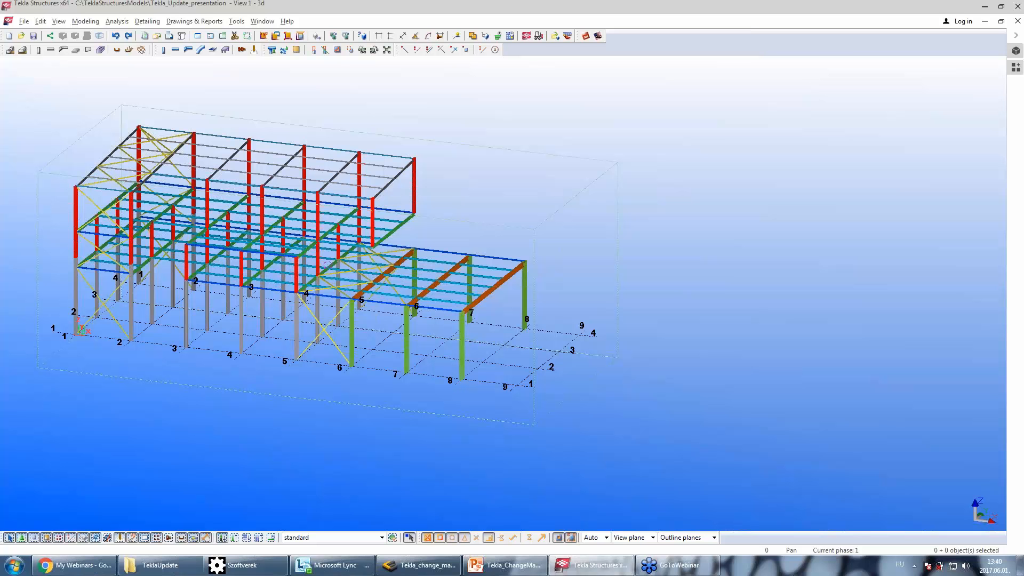
left_click(420, 570)
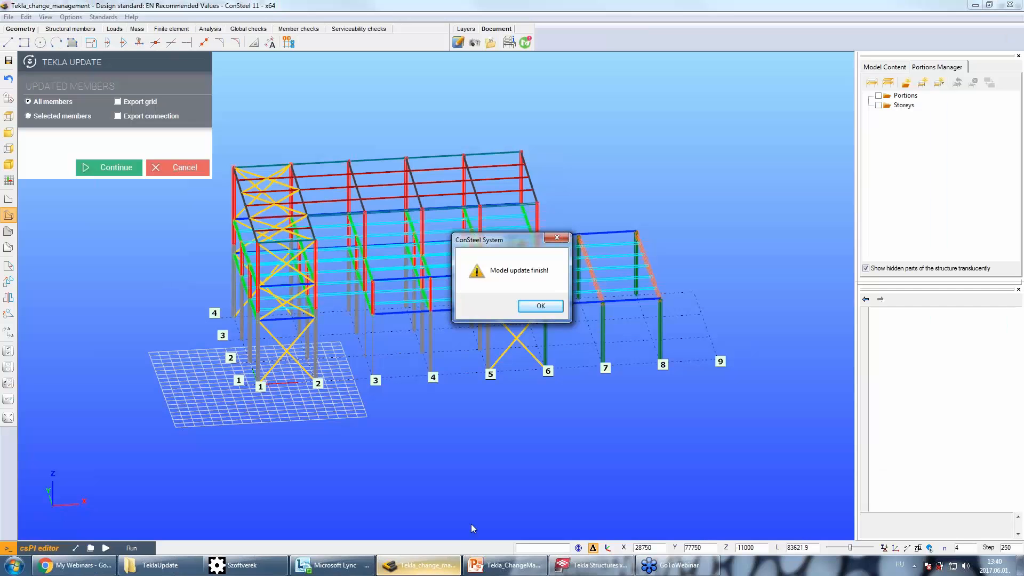
left_click_drag(494, 245, 639, 122)
left_click(687, 183)
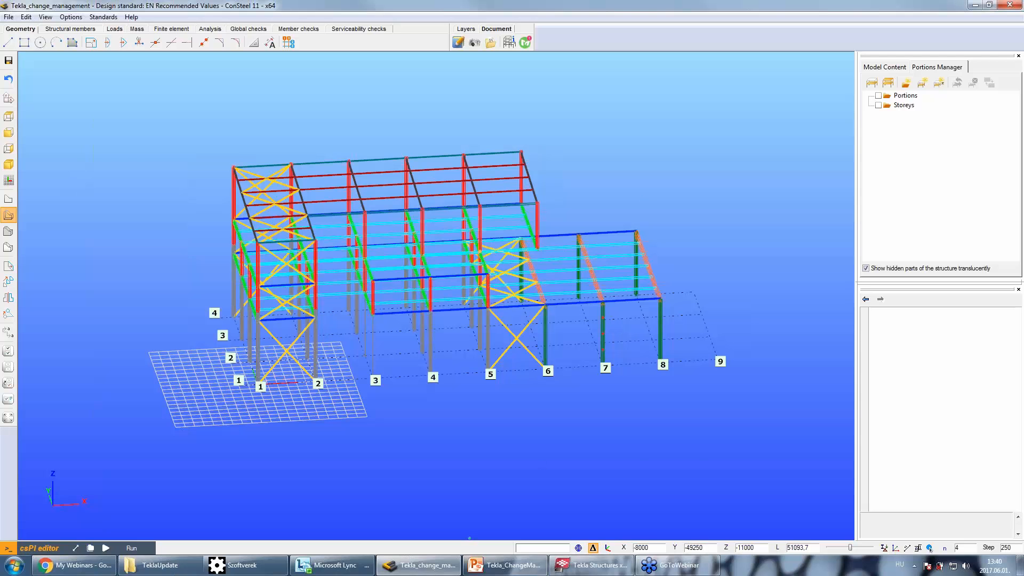
Review the table of update and merge cases in the PowerPoint presentation.
left_click(501, 567)
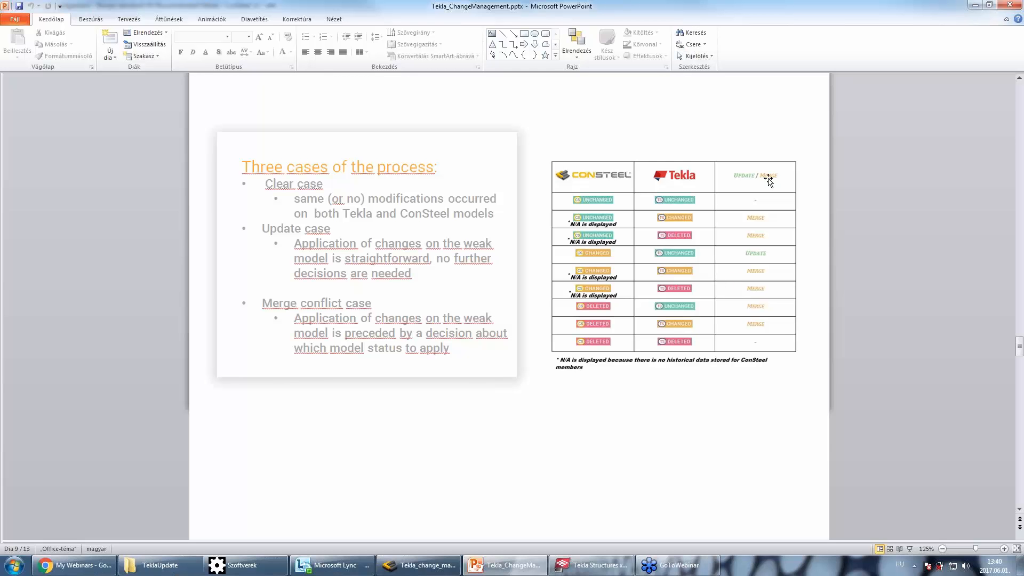
left_click(975, 6)
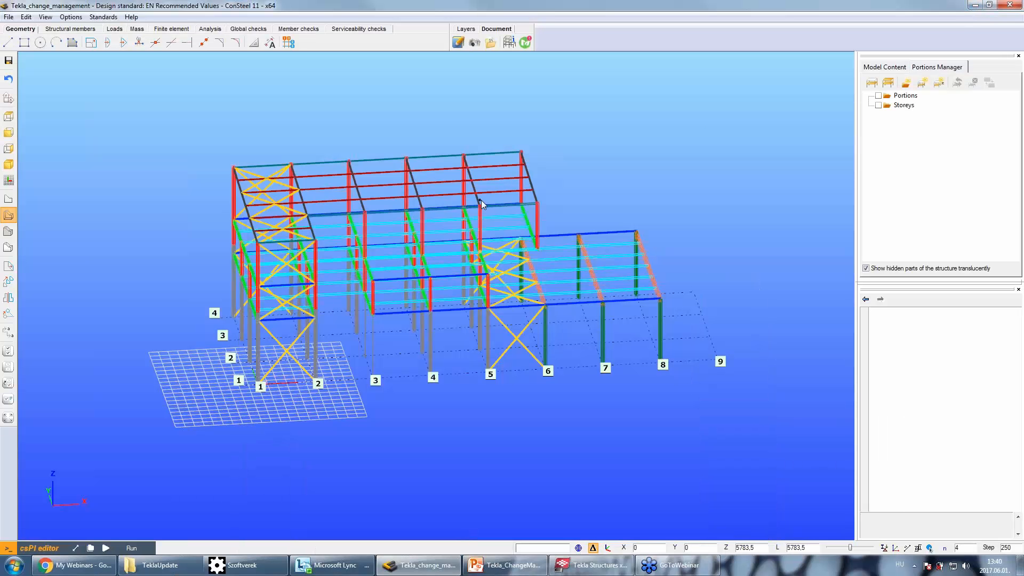
In the Tekla Structures model, delete the second-storey columns and beams of the outer bay along line 1 between grid lines 3 and 5.
left_click(596, 568)
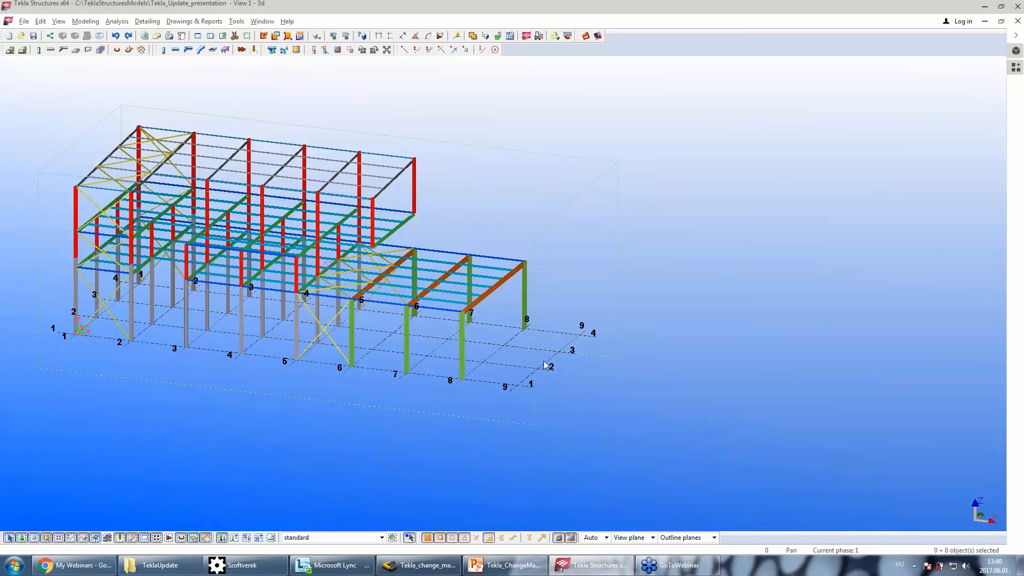
left_click(503, 409)
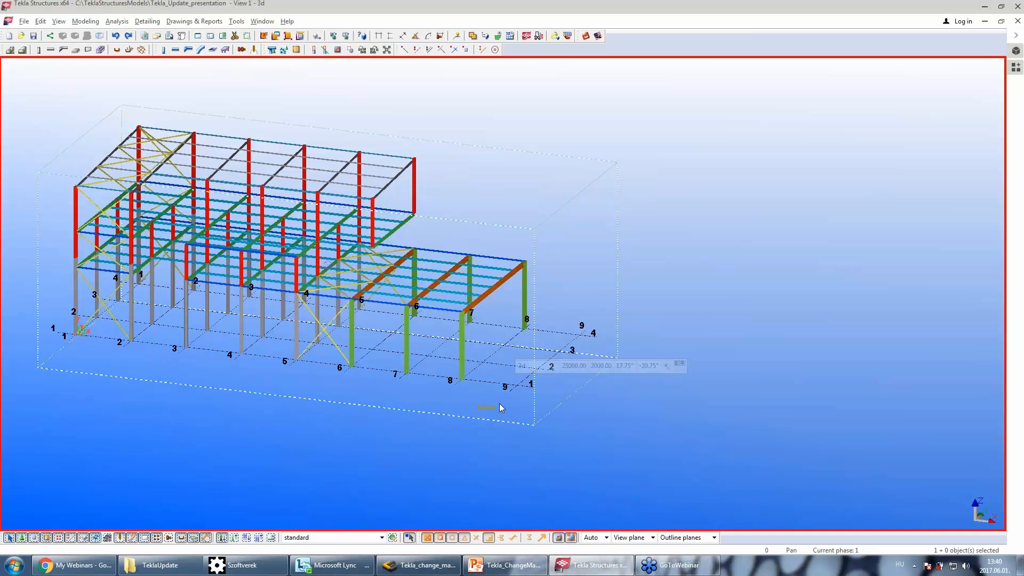
middle_click_drag(507, 405, 699, 374, "ctrl")
scroll(417, 247, "up", 5)
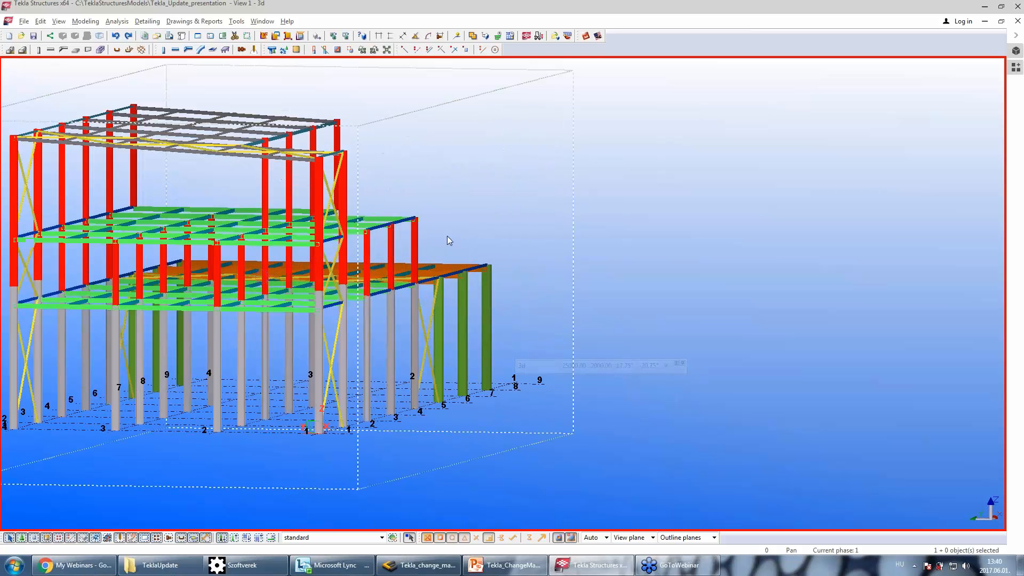
left_click_drag(386, 199, 386, 200)
key("Delete")
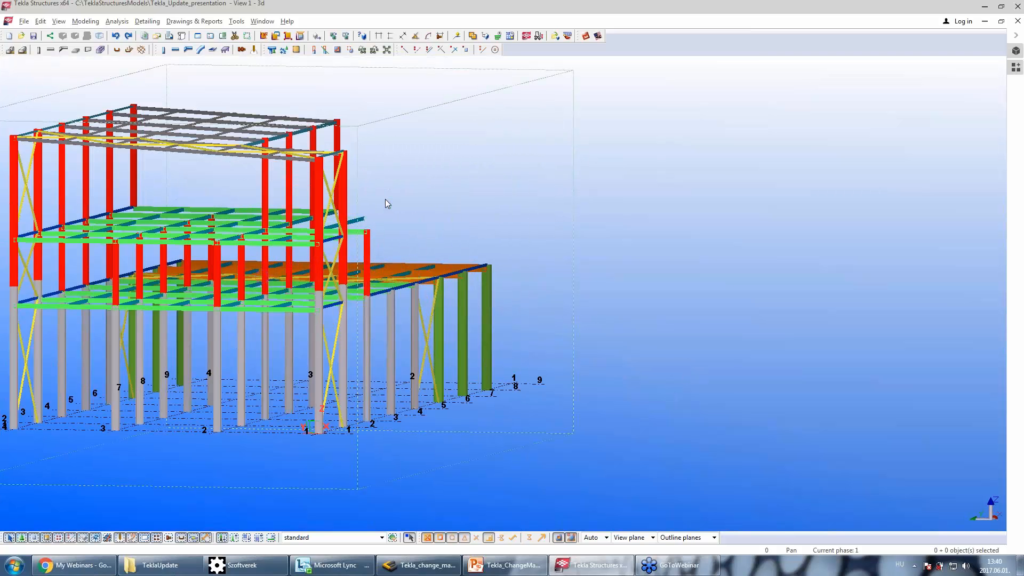
left_click(365, 231)
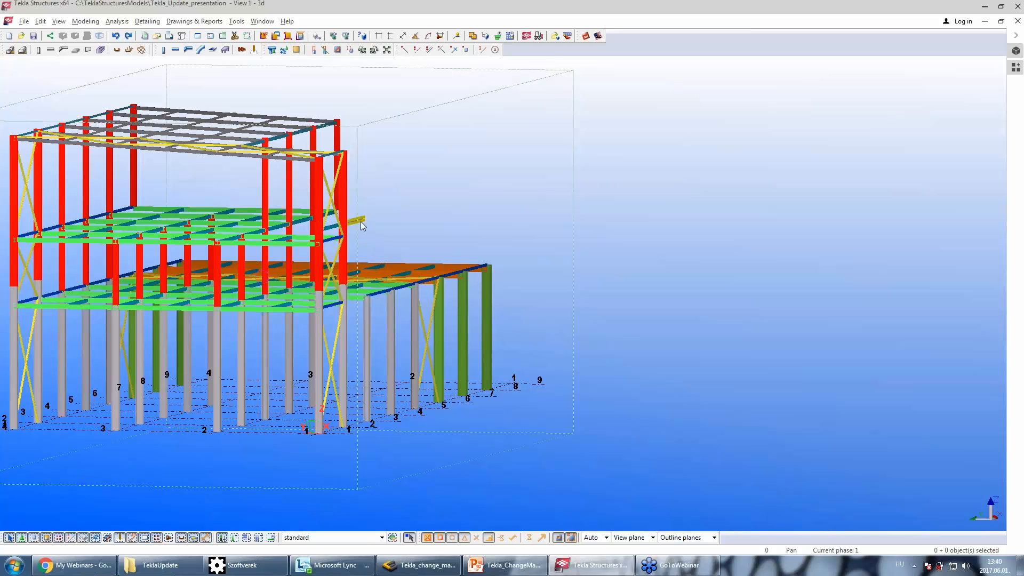
key("Delete")
left_click(438, 230)
middle_click_drag(425, 242, 263, 275, "ctrl")
left_click(303, 238)
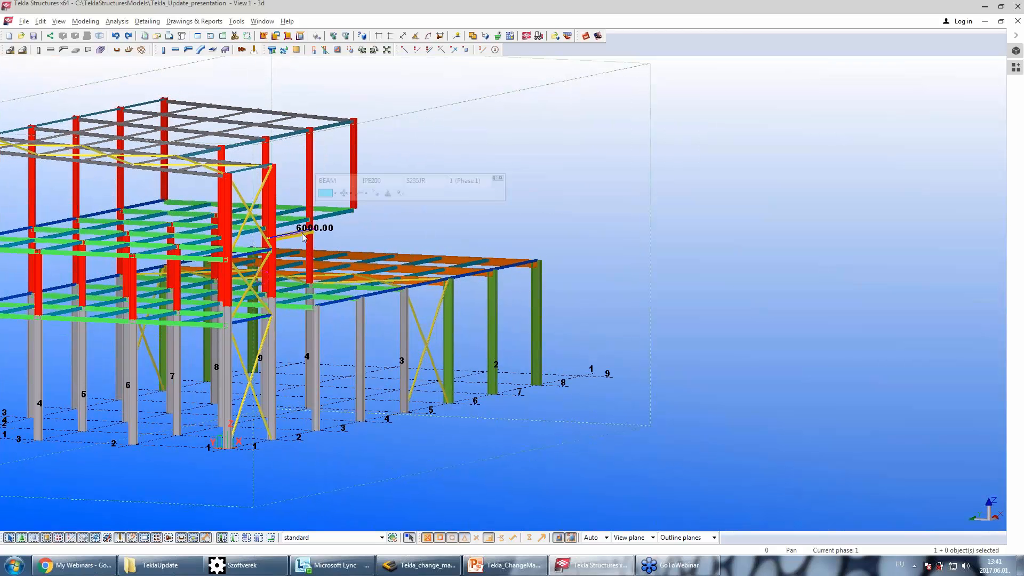
middle_click_drag(479, 269, 470, 406, "ctrl")
In ConSteel, set the section of the ten second-storey members of the same bay between grid lines 3 and 5 to IPE 200.
left_click(421, 565)
middle_click_drag(471, 345, 525, 389)
left_click_drag(552, 258, 494, 225)
middle_click_drag(559, 226, 496, 267)
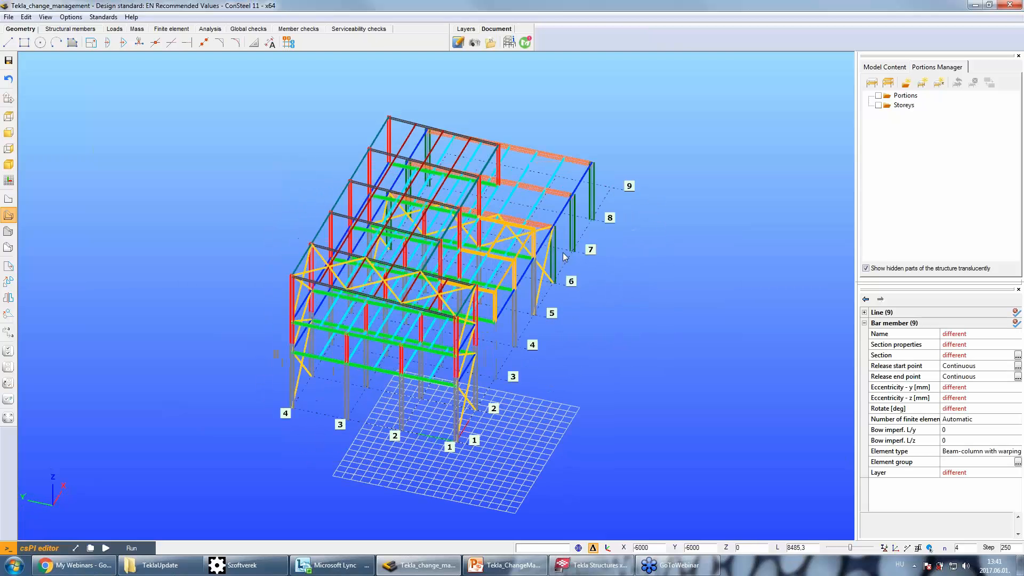
left_click(476, 273)
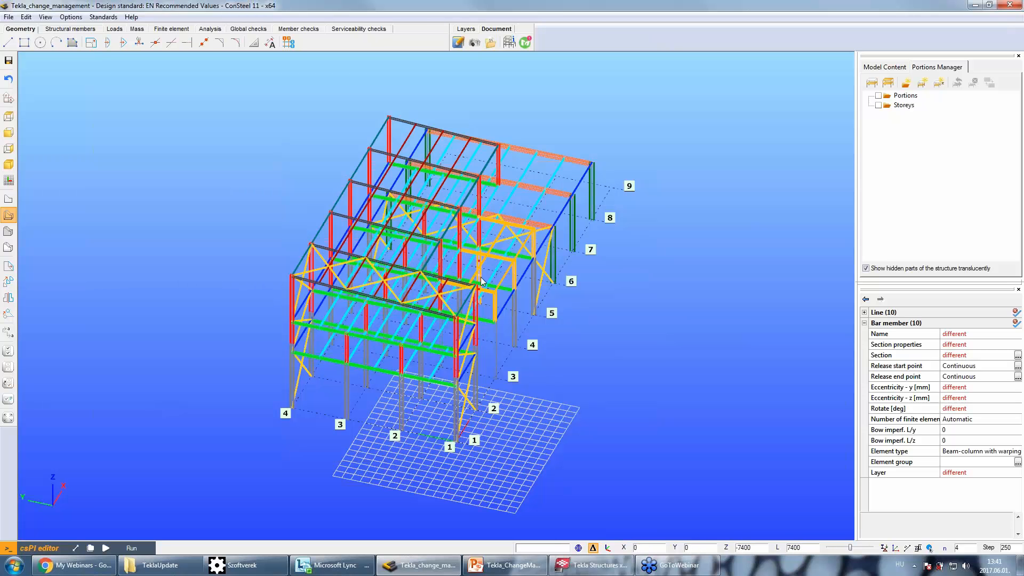
left_click(969, 358)
left_click(961, 440)
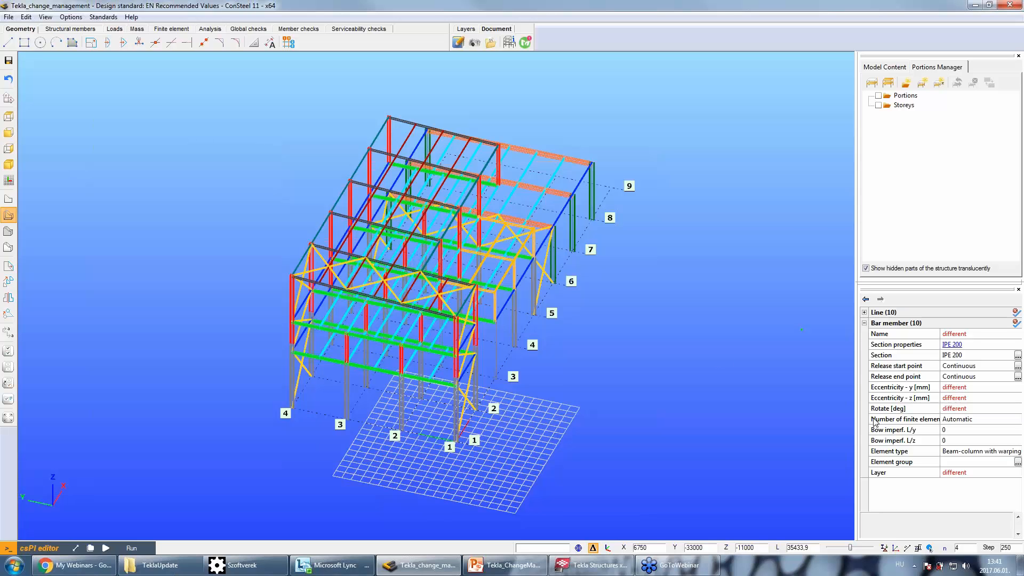
middle_click_drag(716, 356, 653, 336)
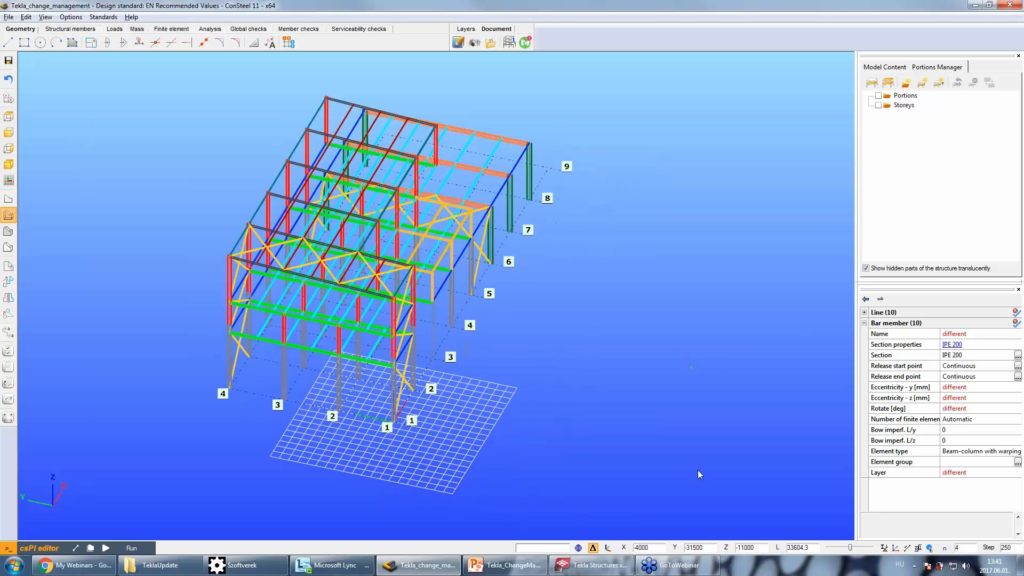
Examine the PowerPoint merge conflict cases for members changed in ConSteel.
left_click(505, 565)
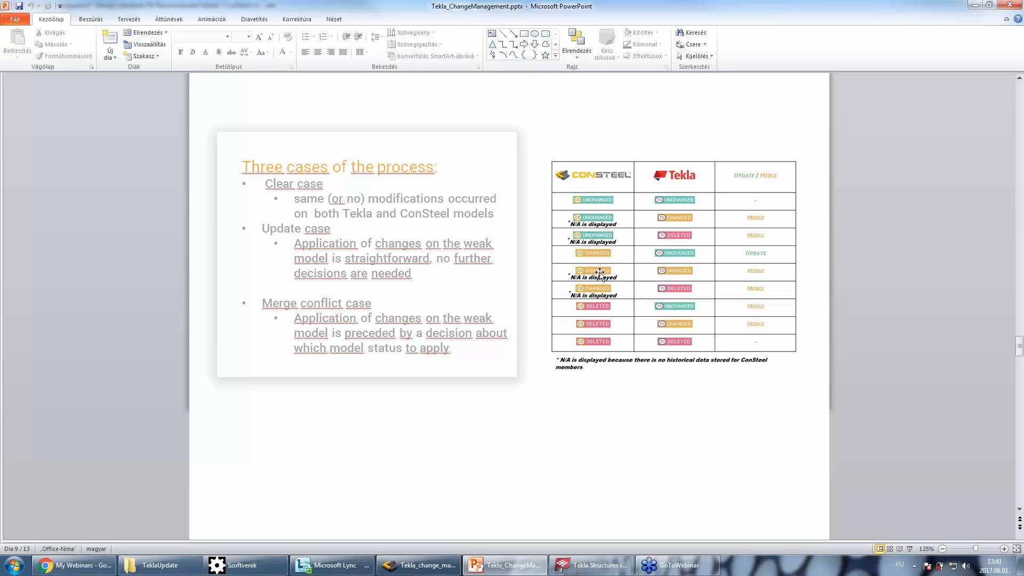
left_click(972, 6)
In ConSteel, set the section of the two front ground-storey columns on grid line 3 to HEA 400.
middle_click_drag(622, 321, 570, 304)
scroll(431, 344, "up", 3)
left_click(10, 233)
middle_click_drag(350, 344, 364, 345)
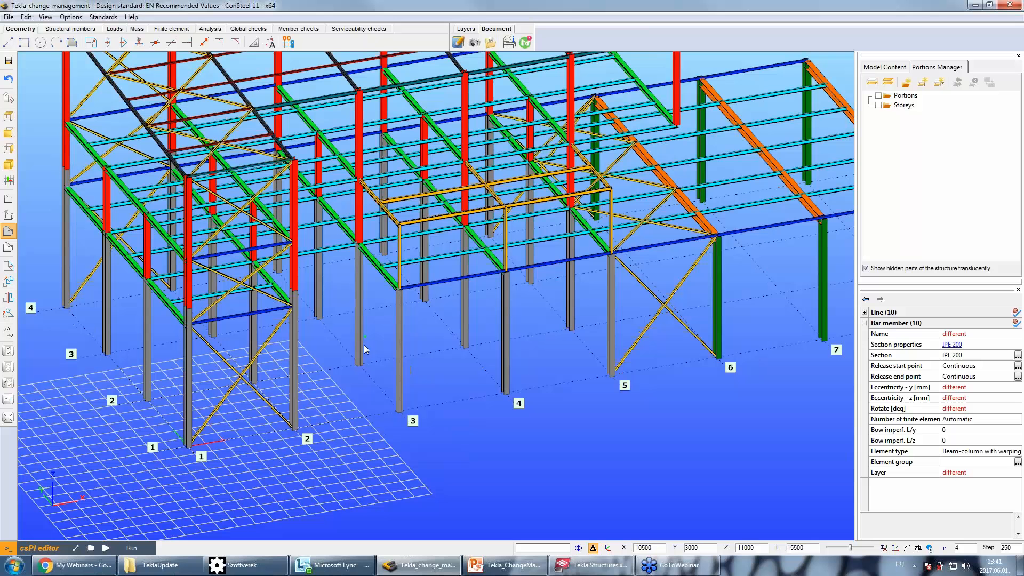
left_click(401, 376)
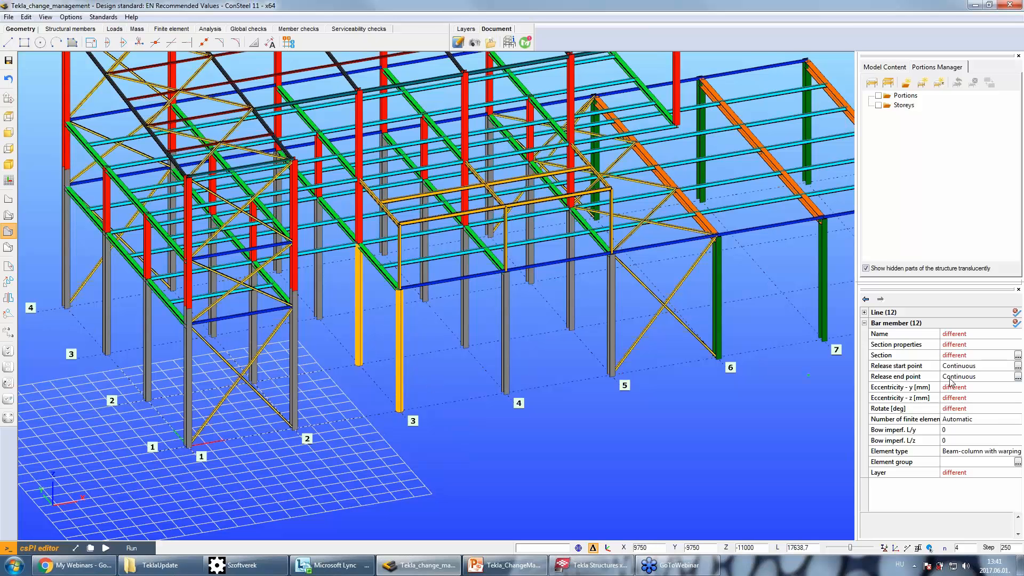
left_click(407, 360)
left_click(399, 365)
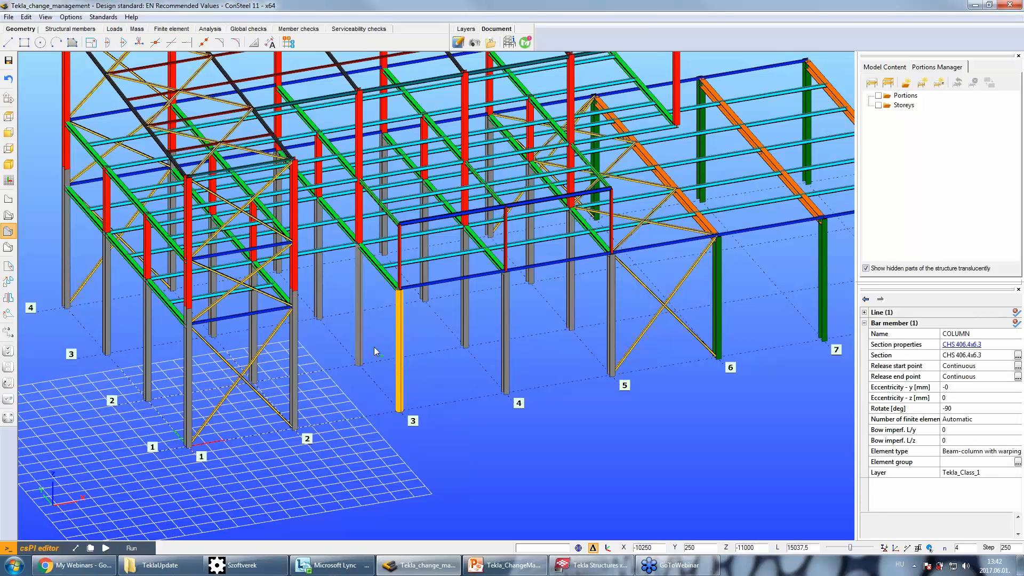
left_click(359, 340, "ctrl")
left_click(994, 356)
left_click(993, 356)
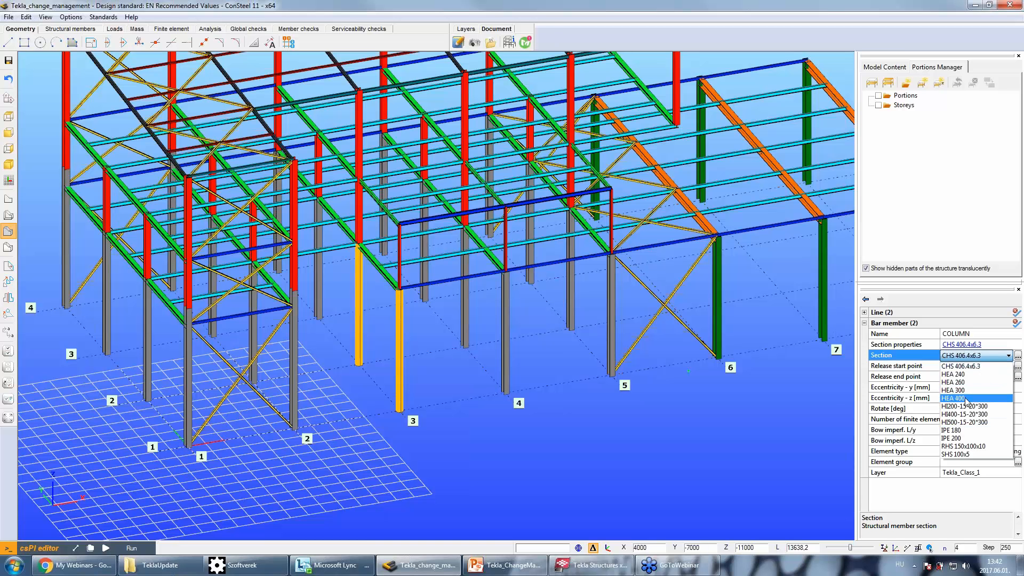
left_click(967, 399)
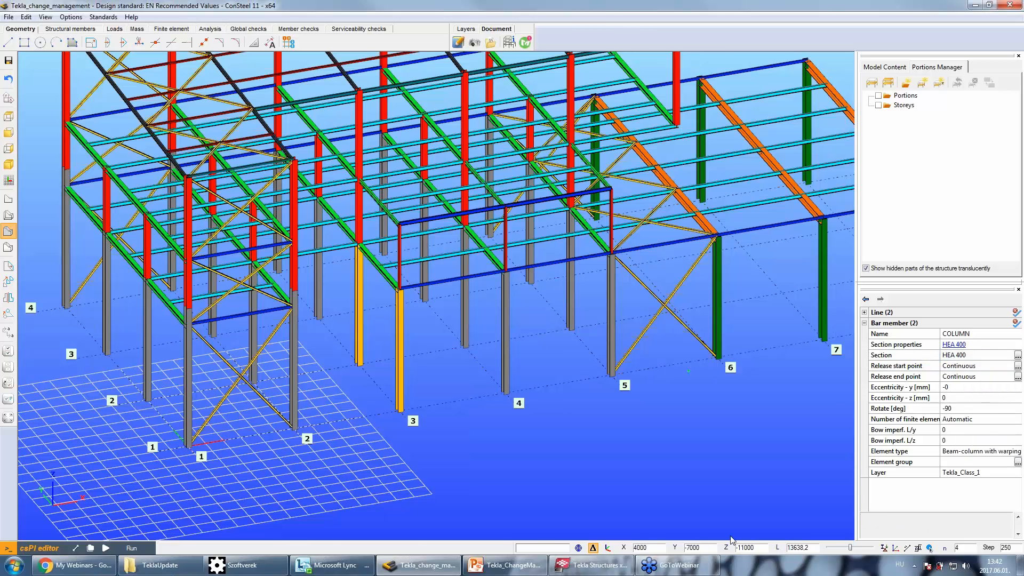
In Tekla Structures, set the profile of the same two ground-storey columns on grid line 3 to HEA300.
left_click(586, 567)
middle_click_drag(520, 438, 640, 348)
middle_click_drag(610, 384, 192, 354)
left_click(218, 348)
double_click(251, 360, "ctrl")
double_click(155, 224)
type("HEA300")
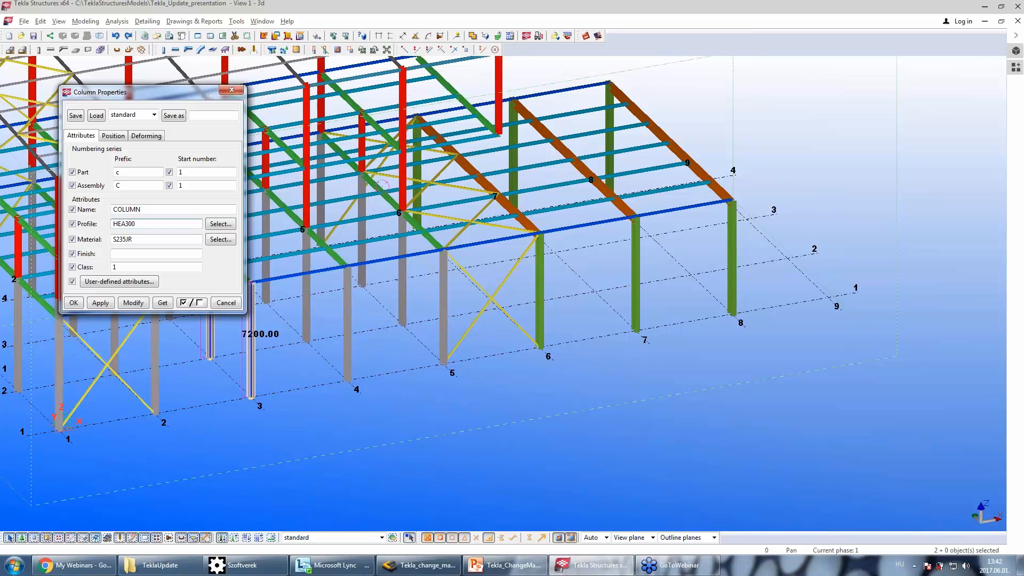
left_click(133, 302)
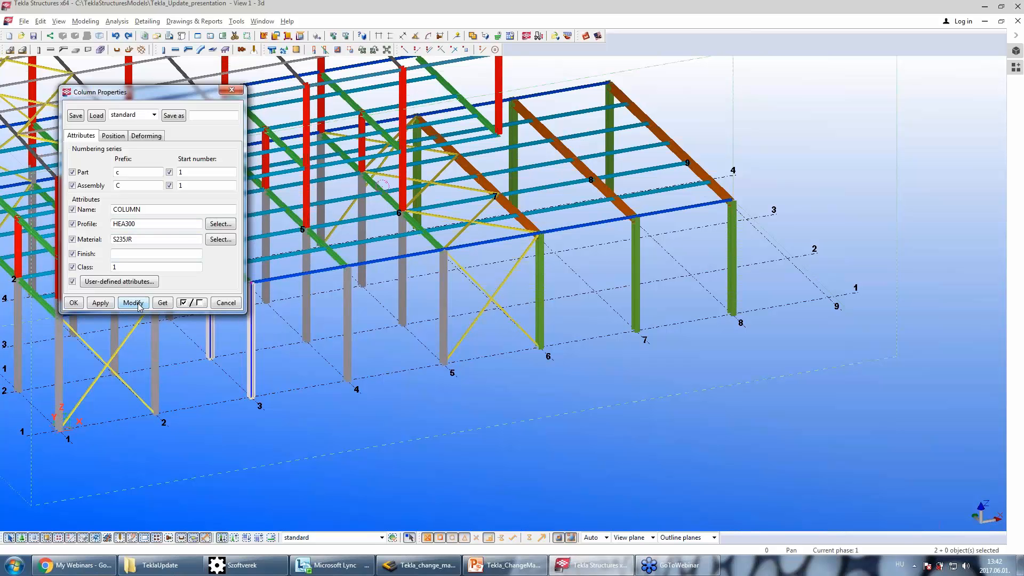
left_click(82, 306)
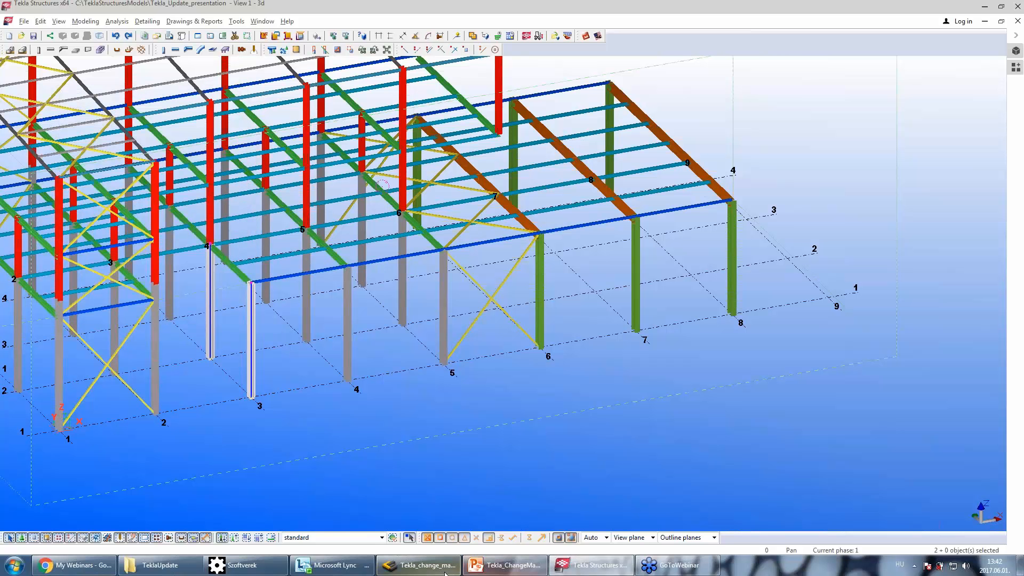
Start a Tekla update in ConSteel, compare all members, and display the properties of the first beam deleted in Tekla.
left_click(417, 565)
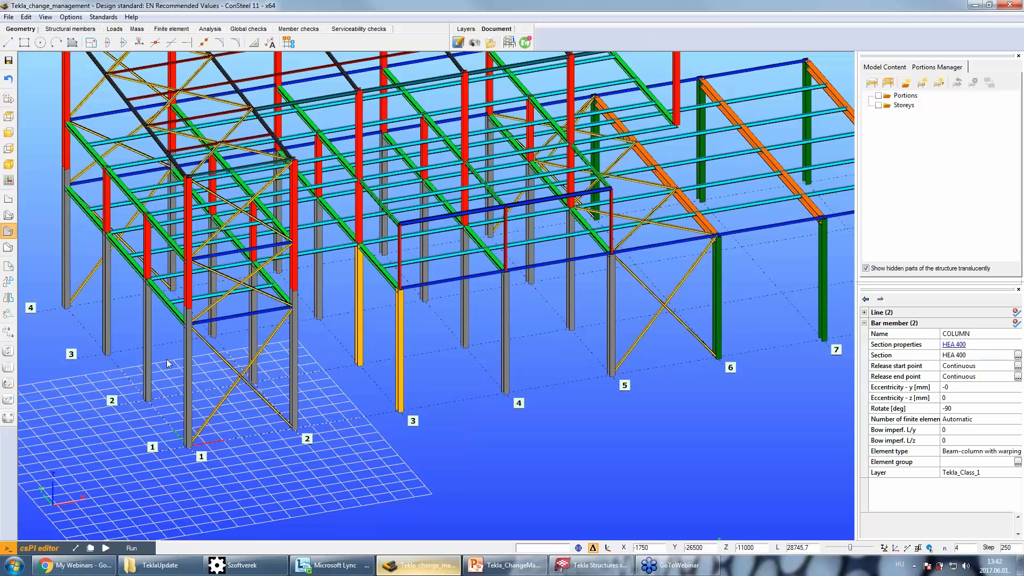
left_click(8, 16)
mouse_move(29, 120)
left_click(137, 121)
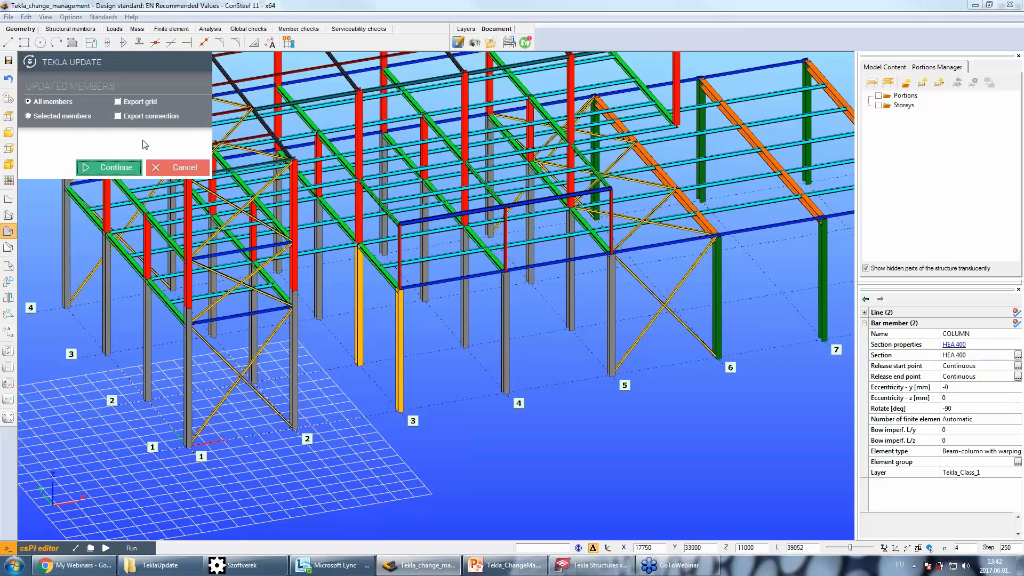
left_click(116, 167)
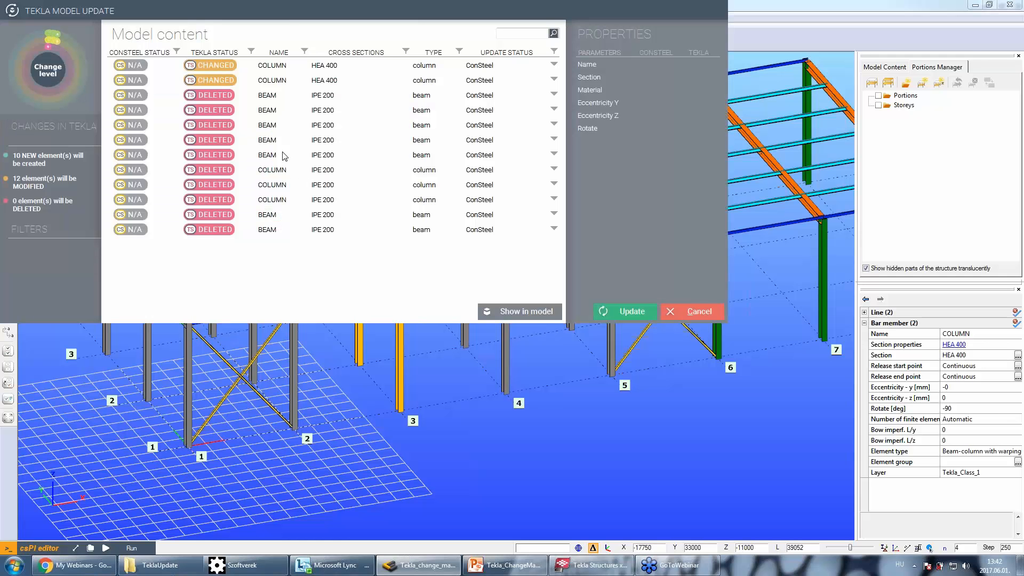
left_click_drag(290, 10, 408, 68)
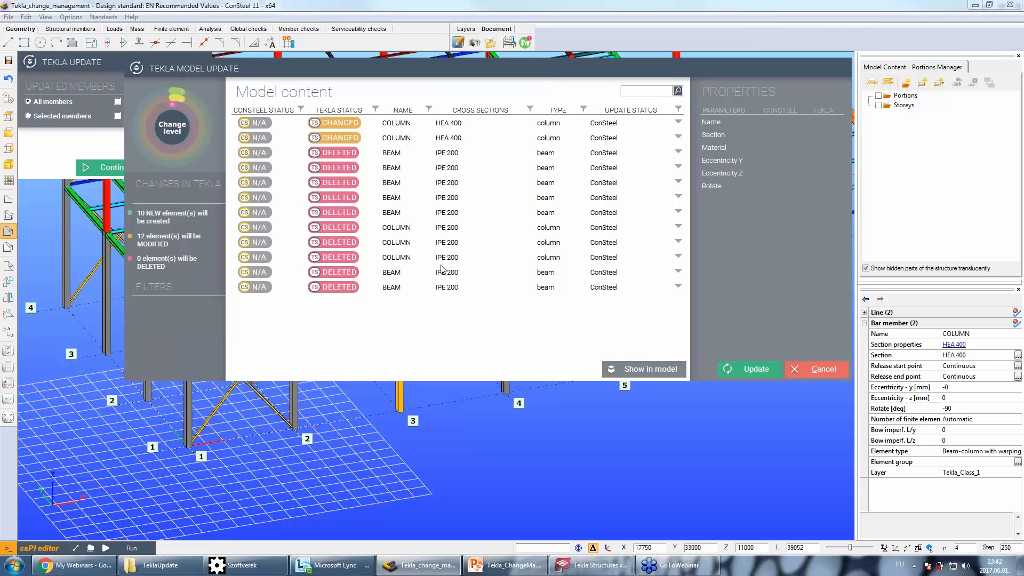
left_click(340, 153)
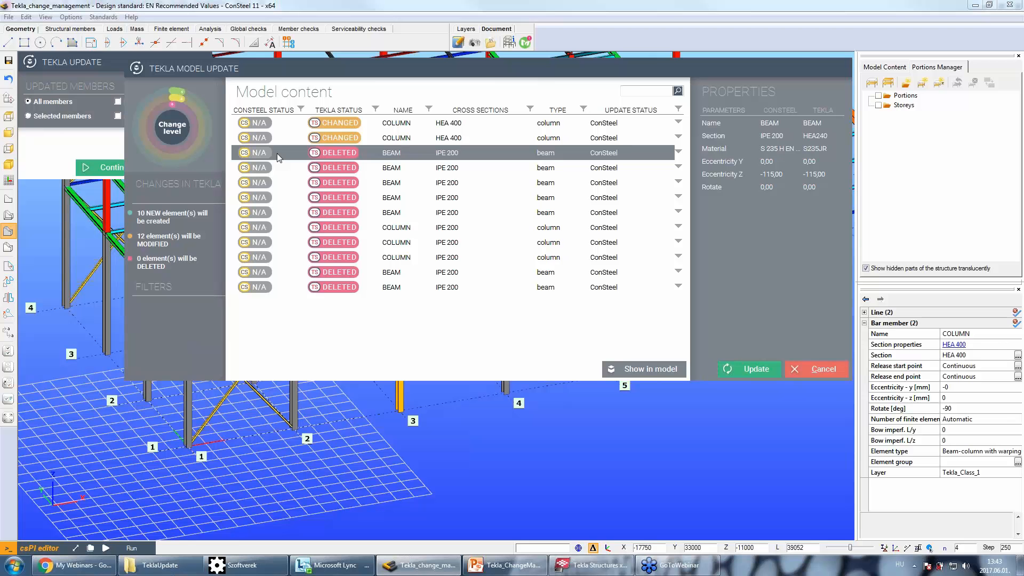
Set the update status of the first four beams deleted in Tekla to Tekla.
left_click_drag(495, 73, 472, 65)
left_click(648, 139)
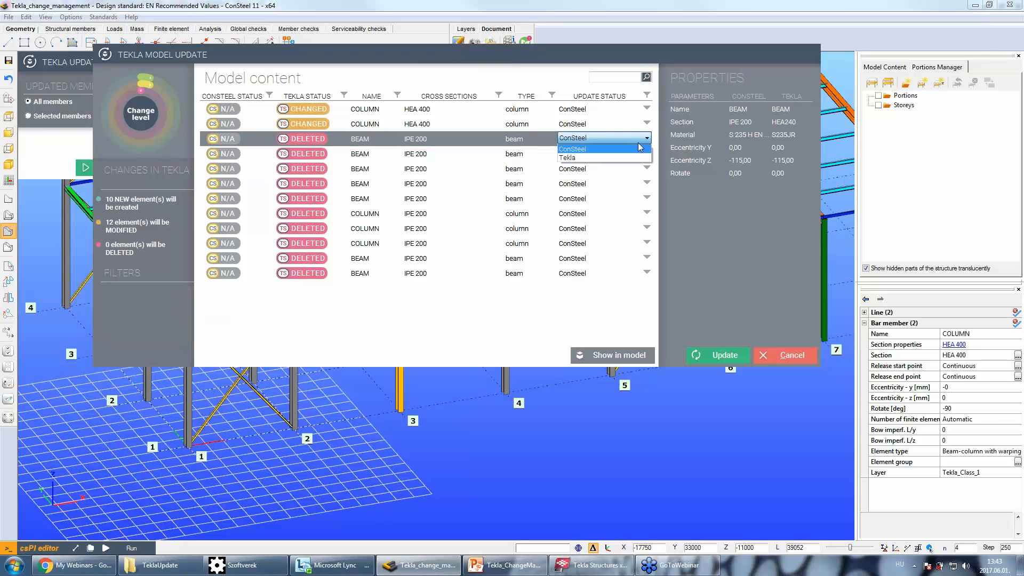
left_click(600, 158)
left_click(647, 154)
left_click(586, 173)
left_click(647, 169)
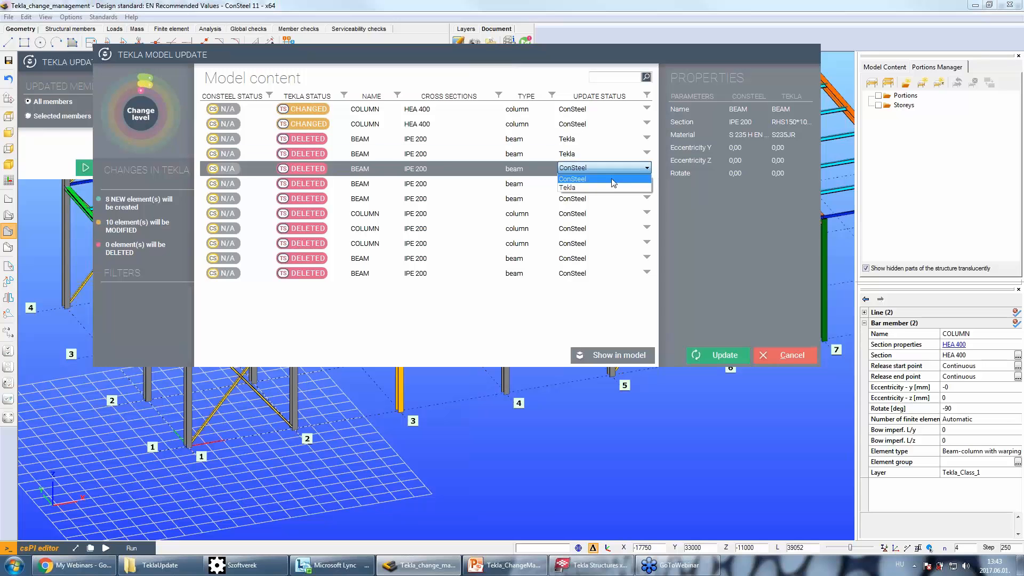
left_click(598, 188)
left_click(647, 184)
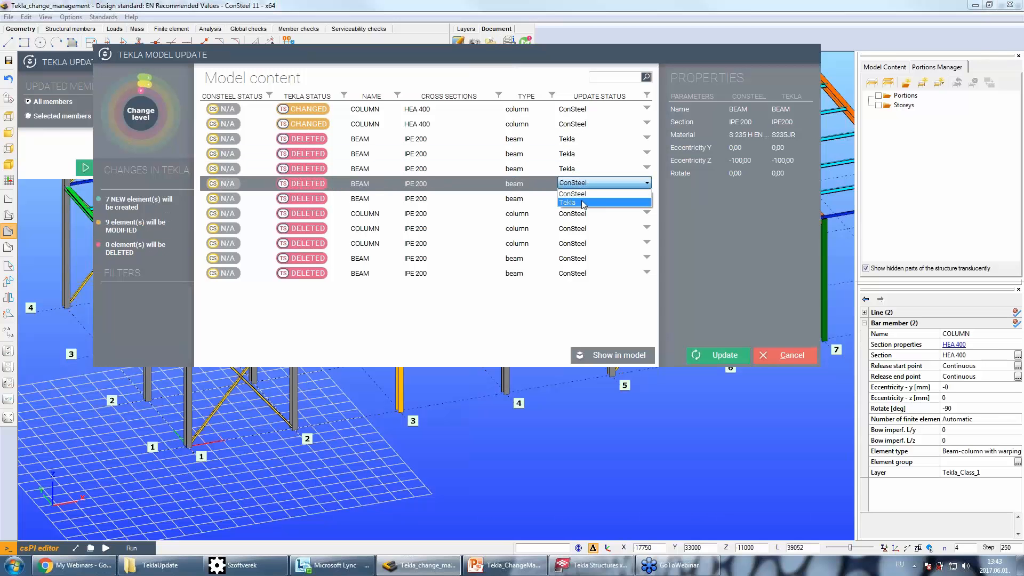
left_click(587, 198)
Set the update status of the three columns deleted in Tekla to Tekla.
left_click(646, 213)
left_click(584, 229)
left_click(647, 228)
left_click(593, 247)
left_click(647, 243)
left_click(582, 261)
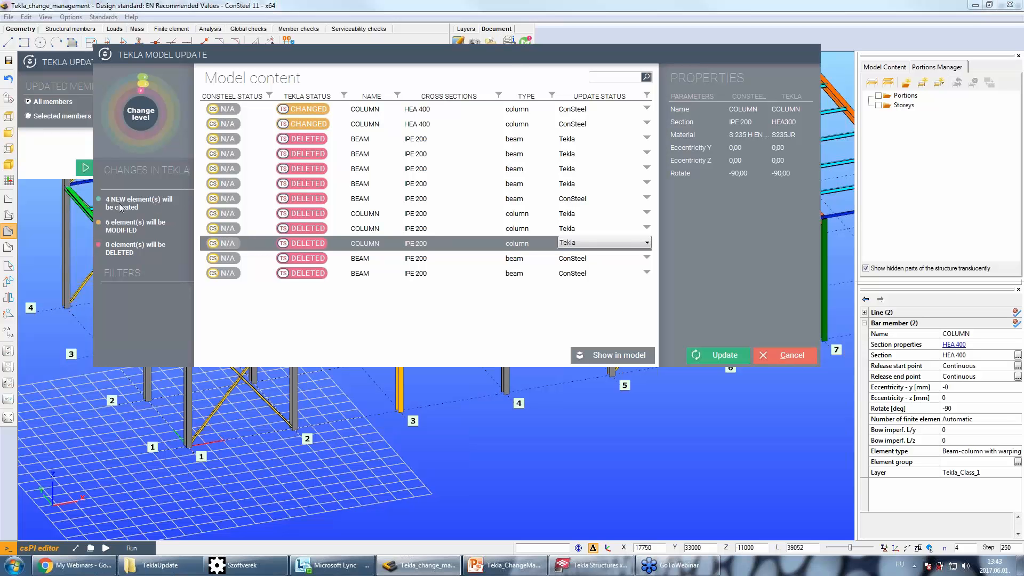
Set the update status of the remaining three deleted beams to Tekla and run the model update.
left_click(647, 199)
left_click(647, 198)
left_click(577, 216)
left_click(647, 259)
left_click(648, 258)
left_click(647, 276)
left_click(647, 275)
left_click(647, 274)
left_click(576, 291)
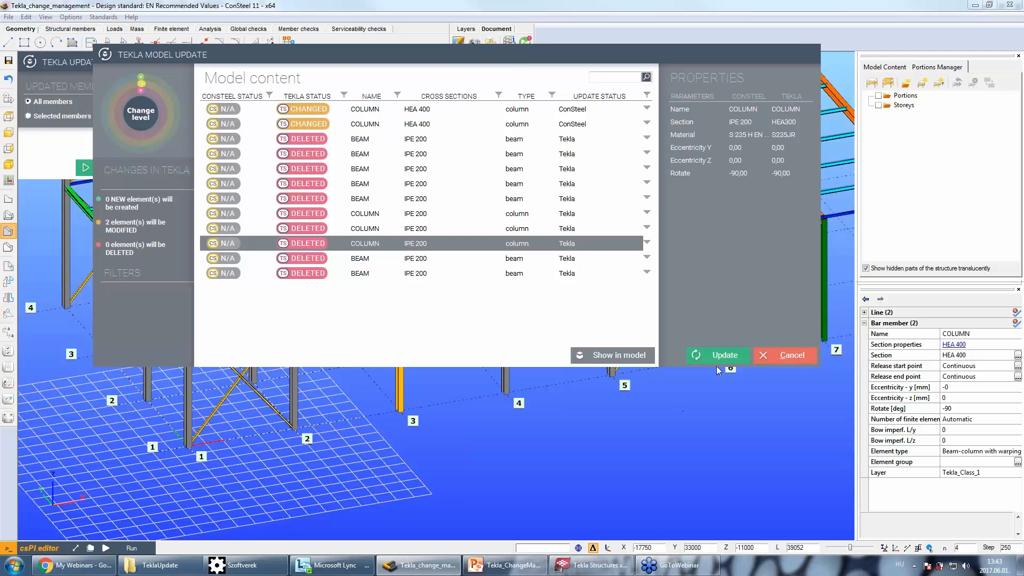
left_click(707, 353)
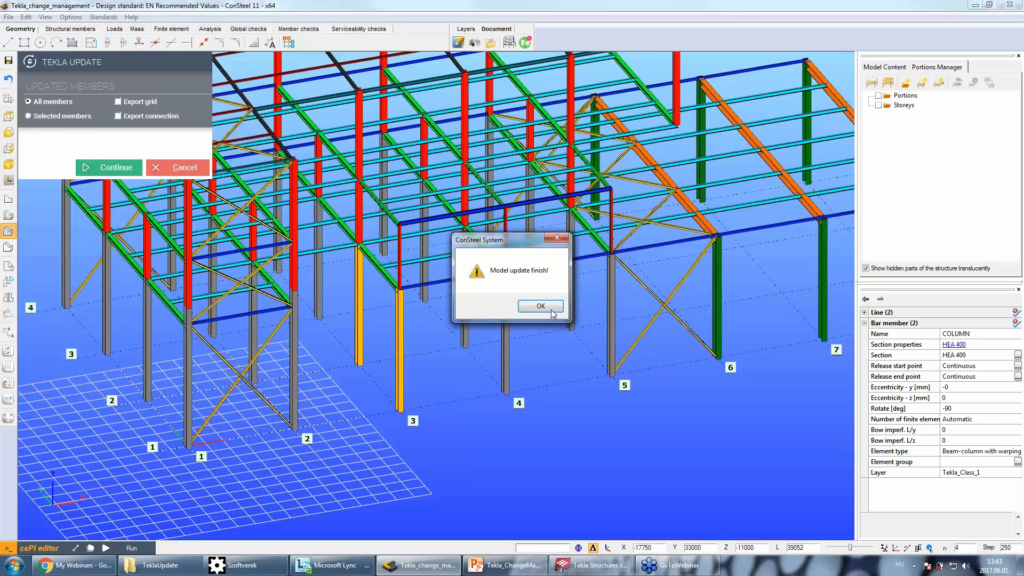
left_click(541, 306)
Switch to Tekla Structures and check the profile of the front ground-storey column on grid line 3.
mouse_move(595, 563)
left_click(575, 550)
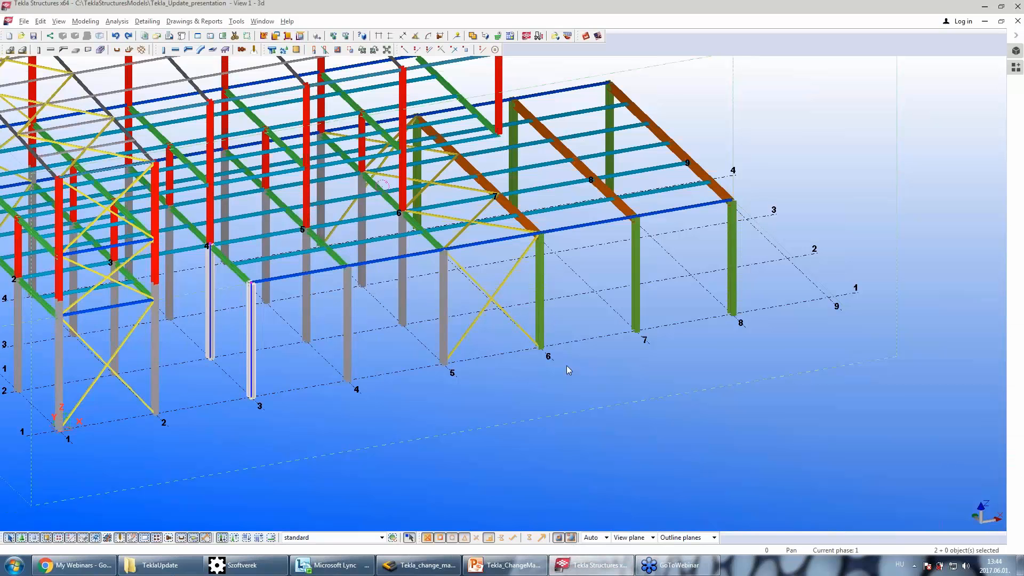
middle_click_drag(584, 368, 712, 332, "ctrl")
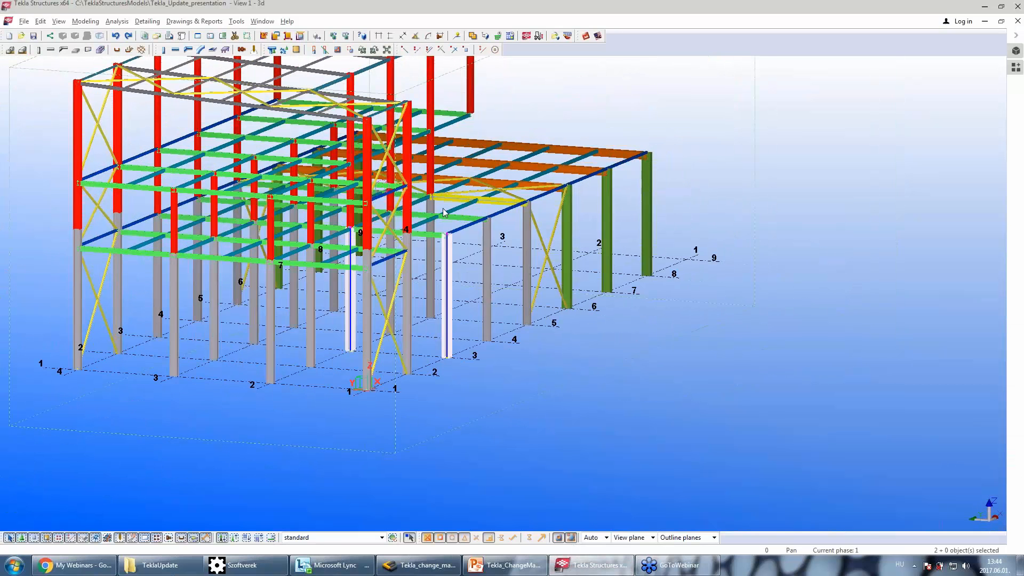
middle_click_drag(723, 215, 640, 254, "ctrl")
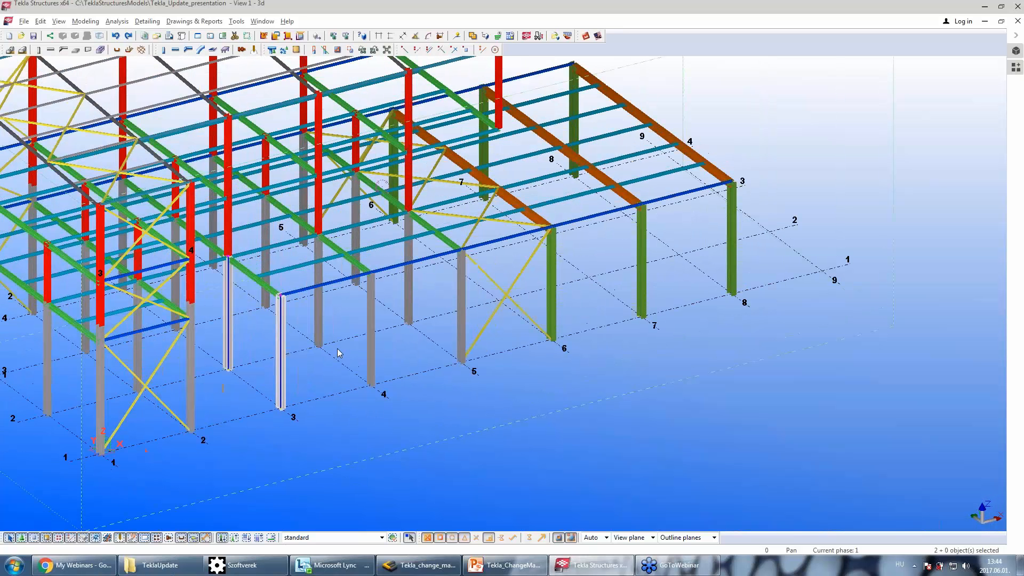
left_click(283, 357)
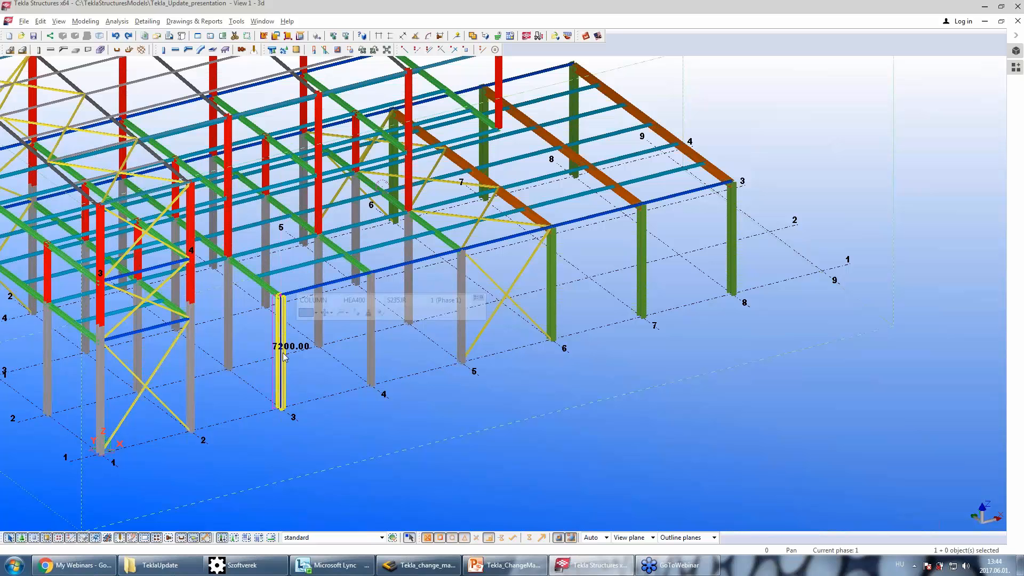
double_click(373, 300)
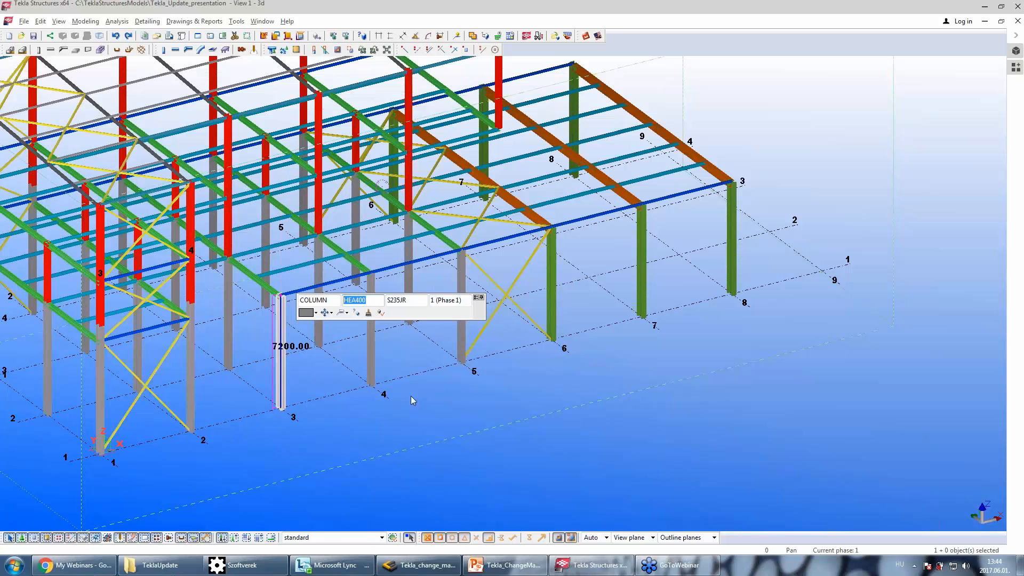
middle_click_drag(567, 418, 571, 392)
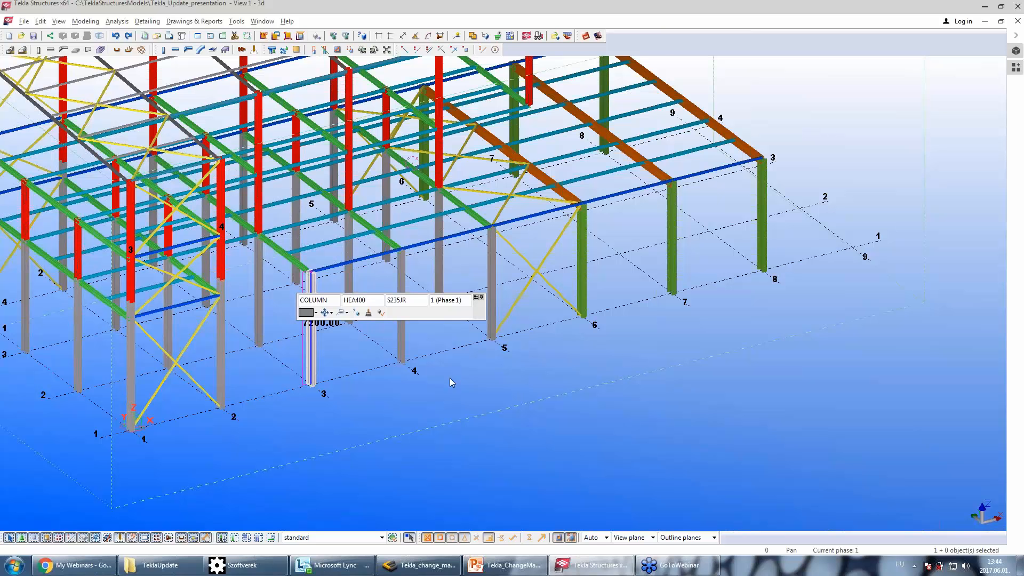
scroll(450, 378, "down", 5)
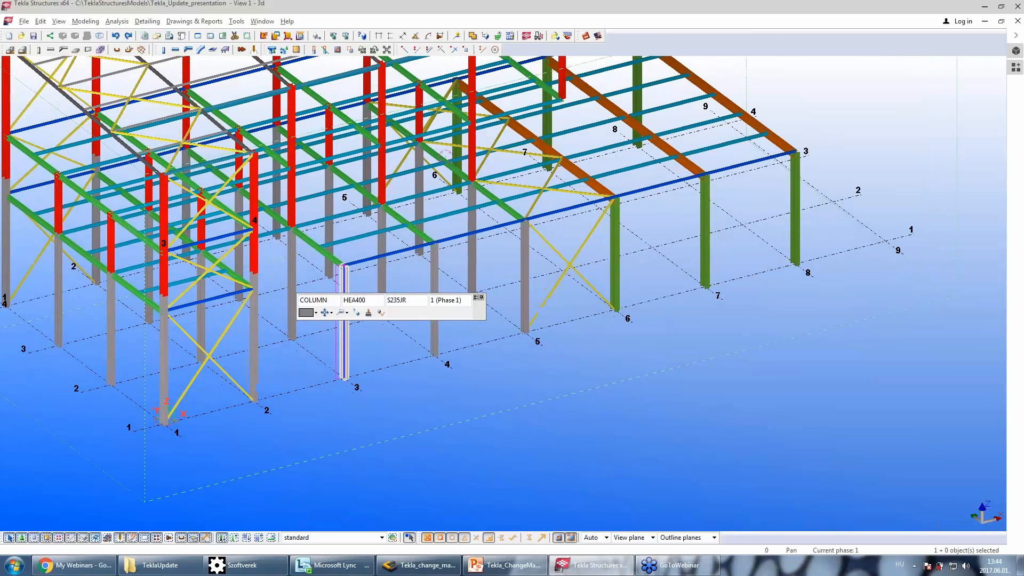
scroll(411, 392, "down", 3)
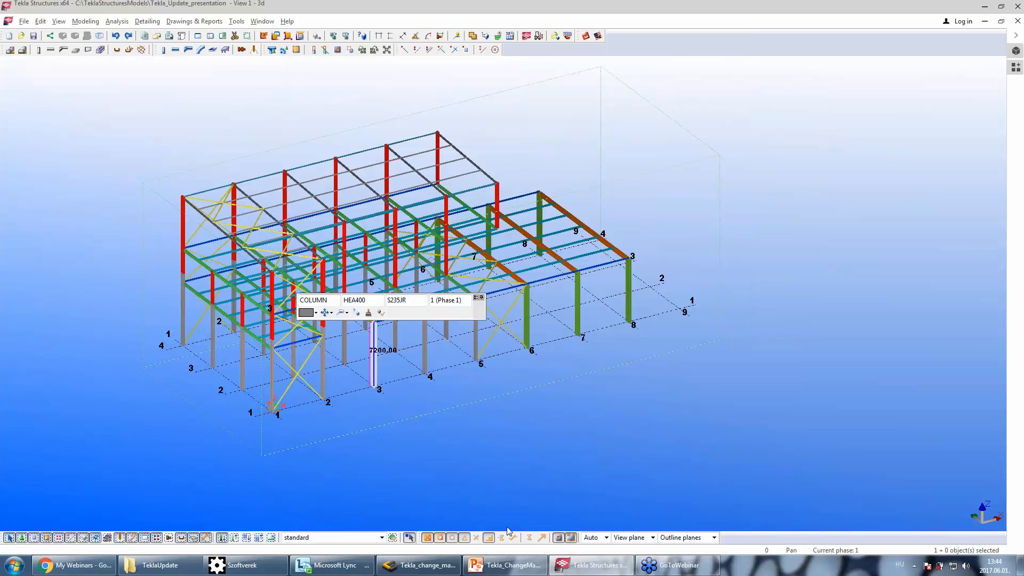
middle_click_drag(406, 393, 415, 391)
mouse_move(501, 567)
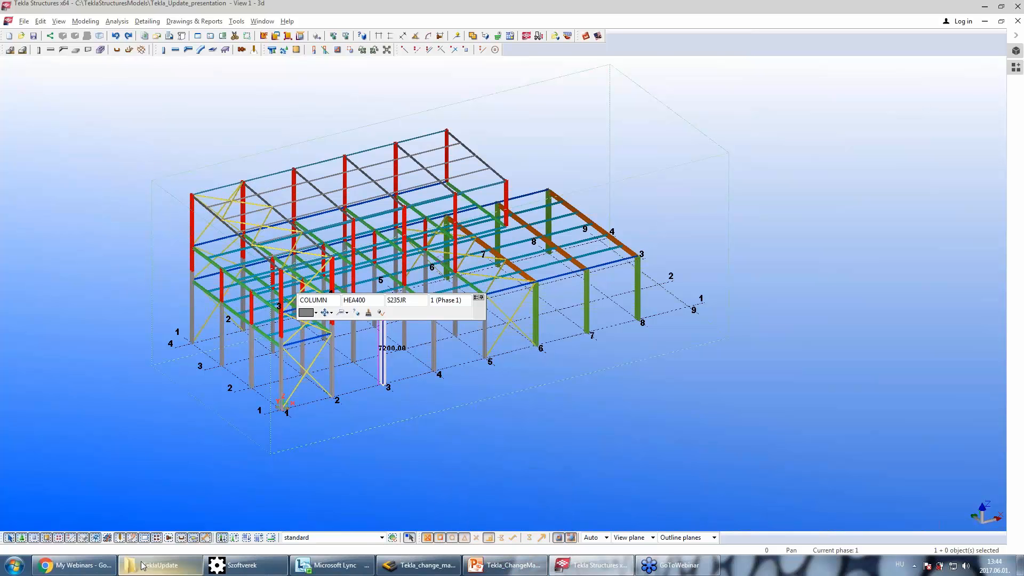
middle_click_drag(347, 417, 355, 414)
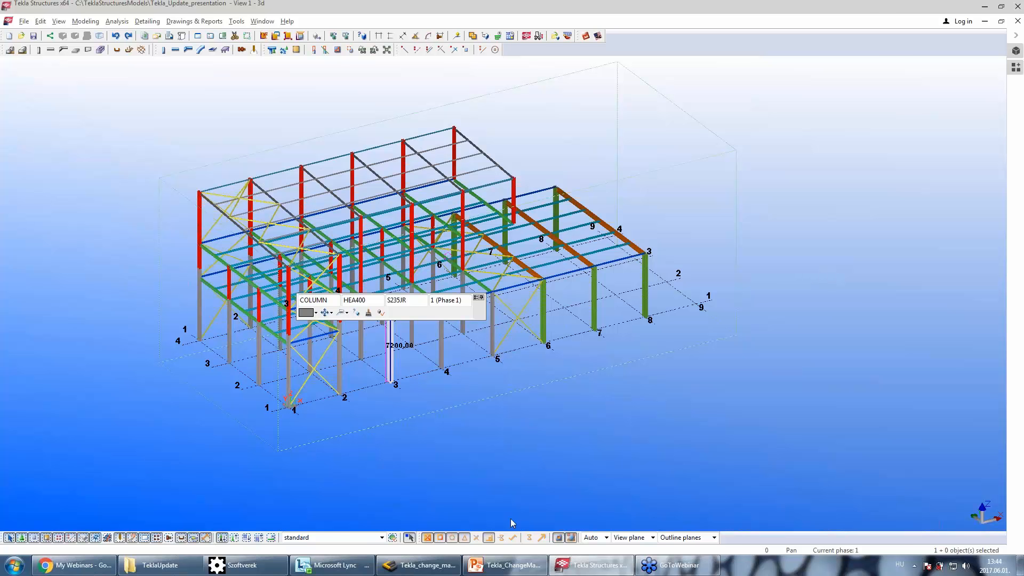
Return to ConSteel and open the update report Tekla_change_management_201706011343.log from the TeklaUpdate folder in a maximized window.
left_click(419, 566)
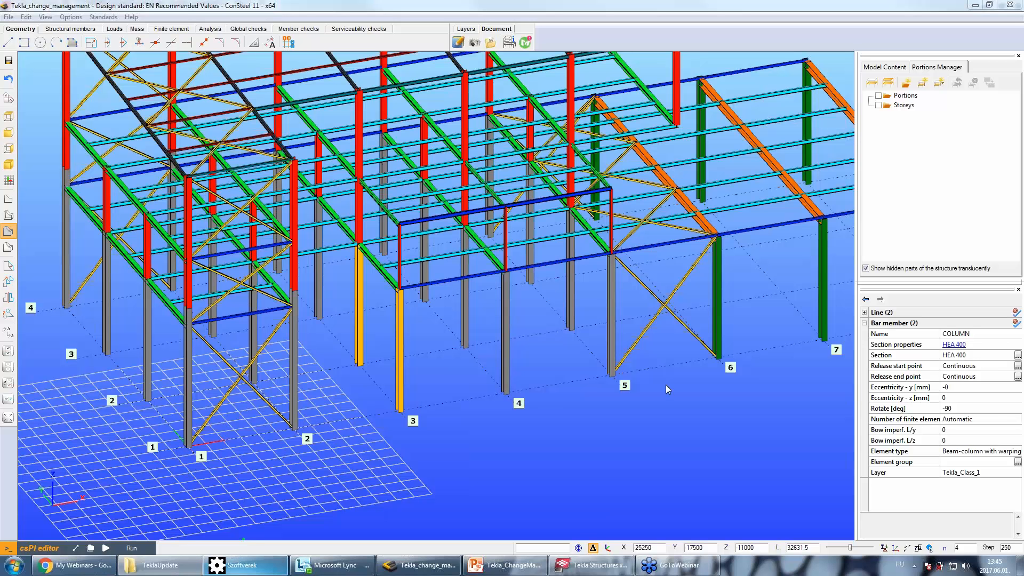
left_click_drag(925, 366, 341, 149)
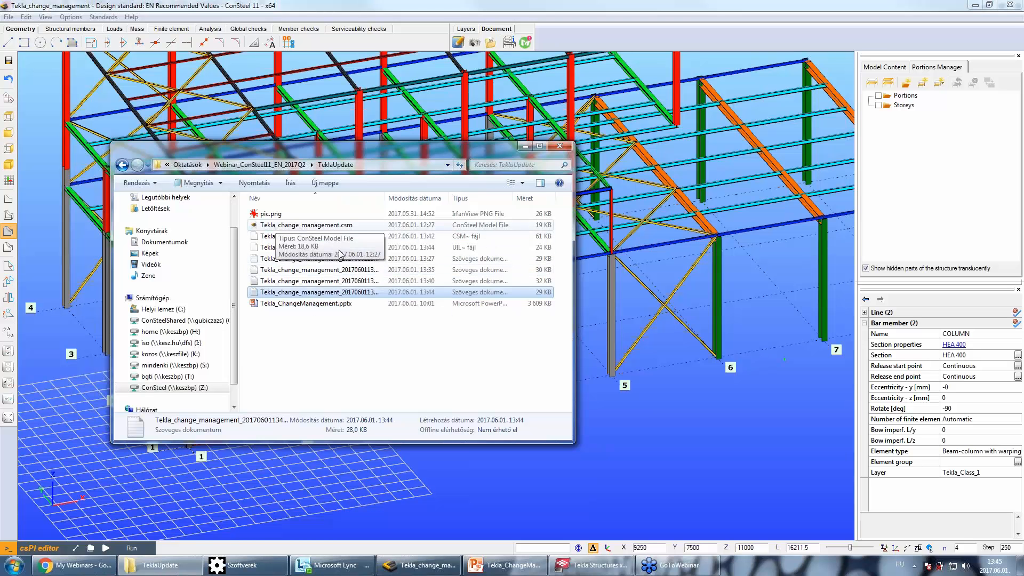
left_click(296, 259)
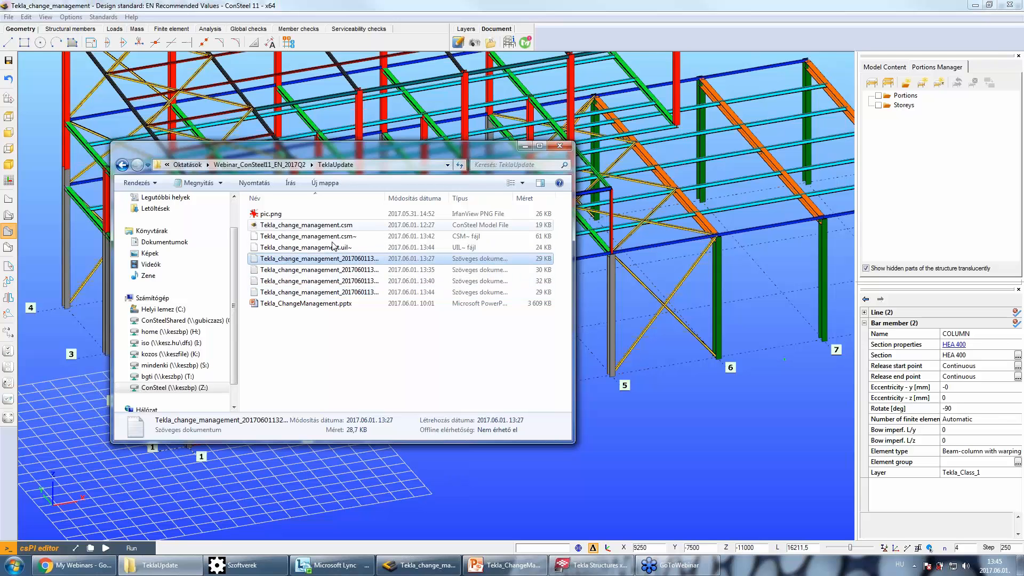
left_click_drag(385, 197, 425, 198)
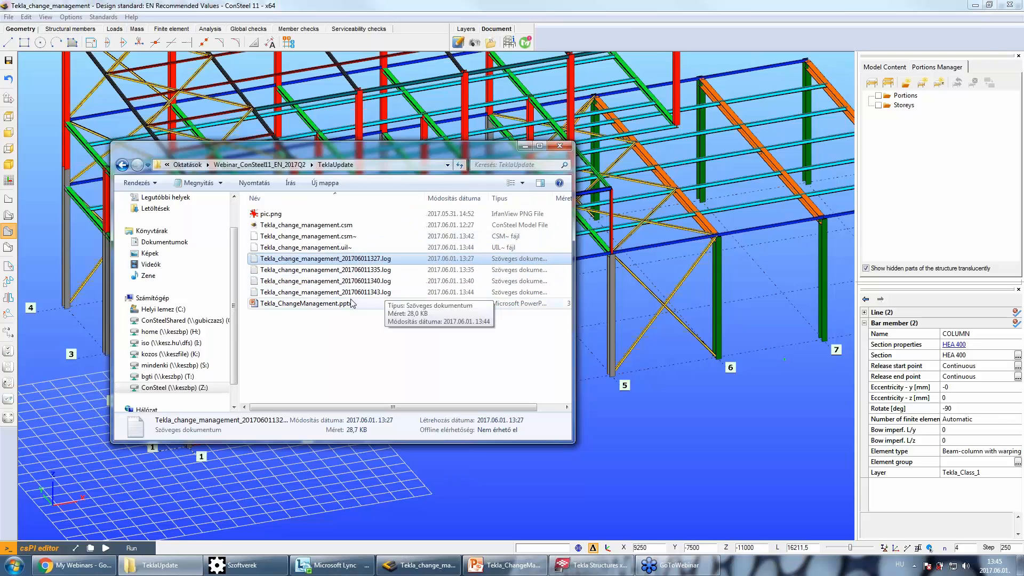
left_click(337, 294)
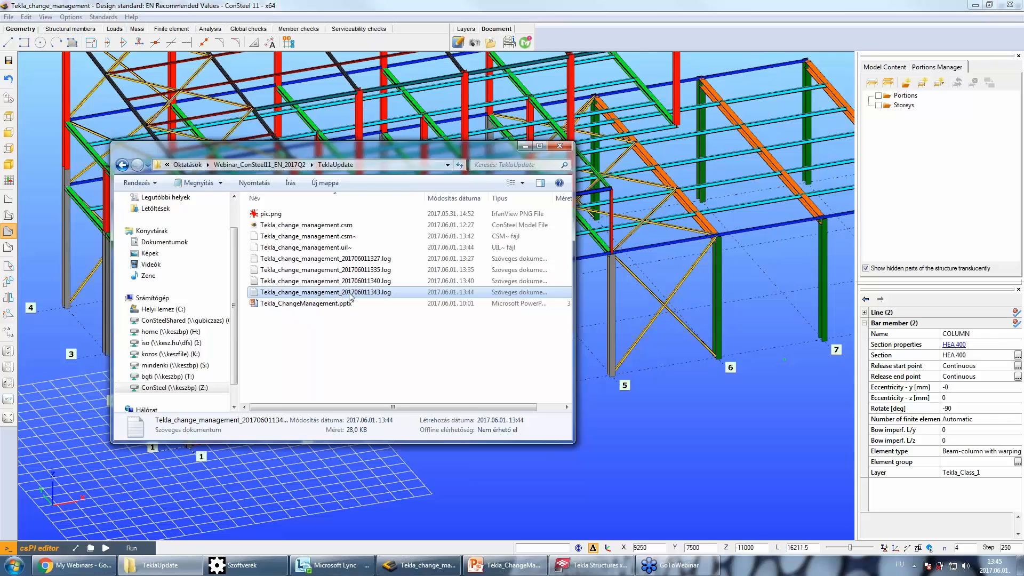
double_click(347, 293)
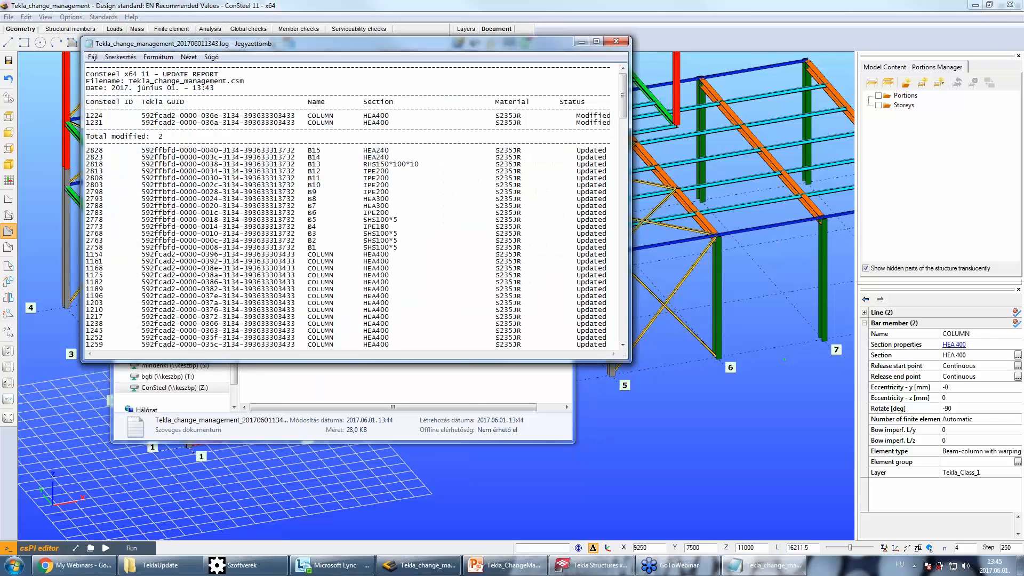
left_click(596, 41)
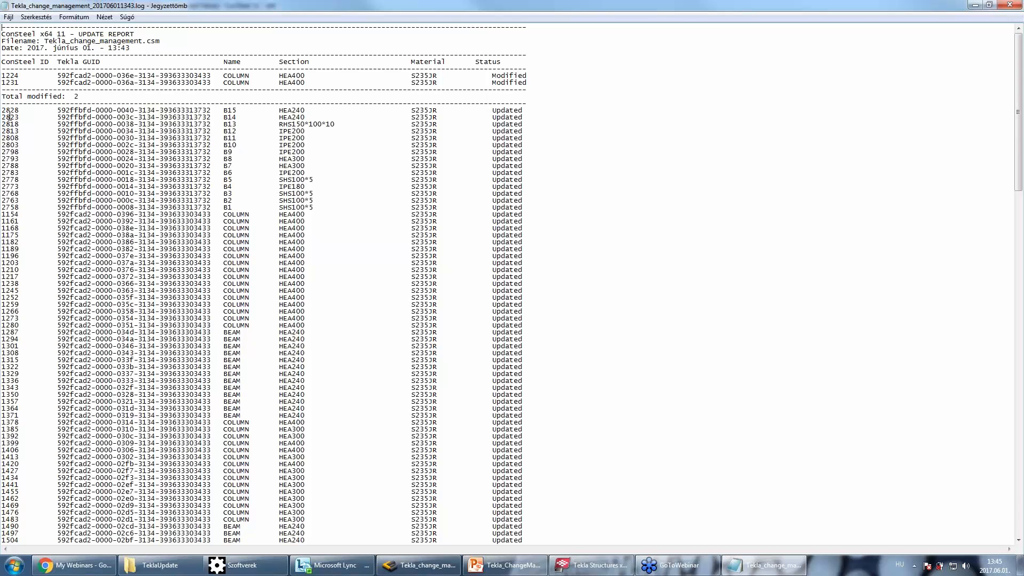
Examine the updated members and the header of the update report, then close the report and minimize the folder.
left_click_drag(2, 110, 220, 166)
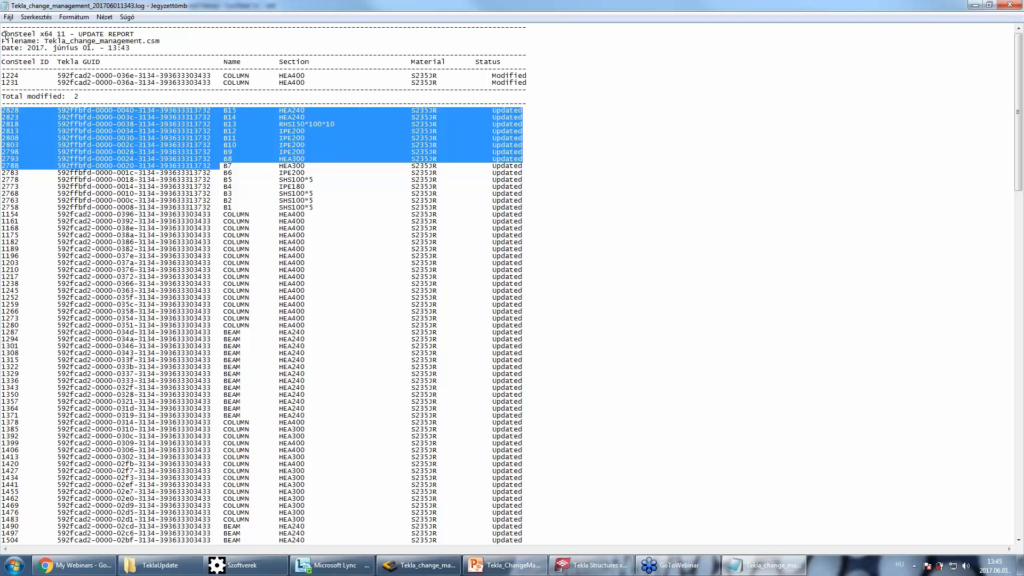
left_click_drag(2, 34, 147, 47)
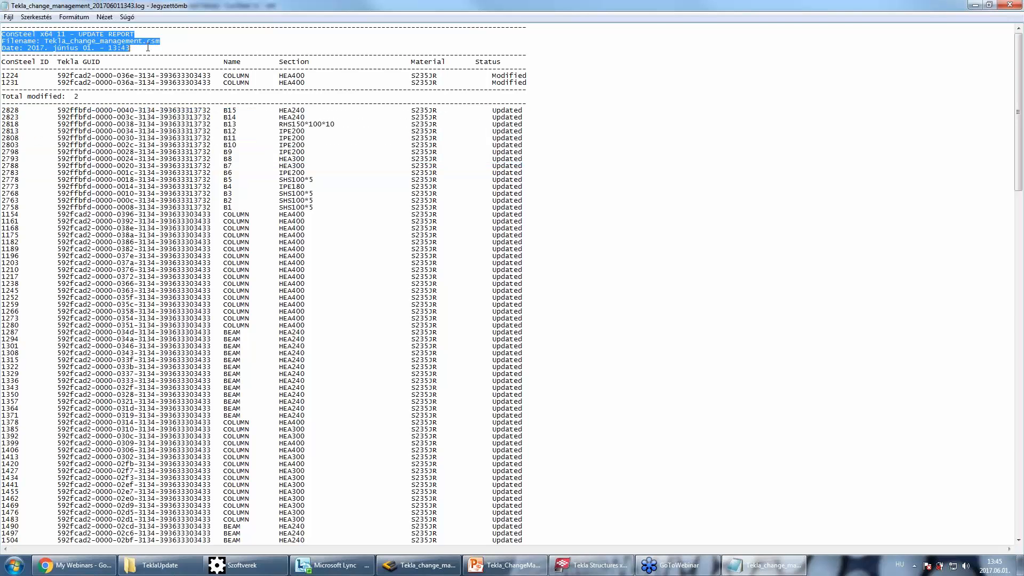
double_click(880, 9)
key("alt+F4")
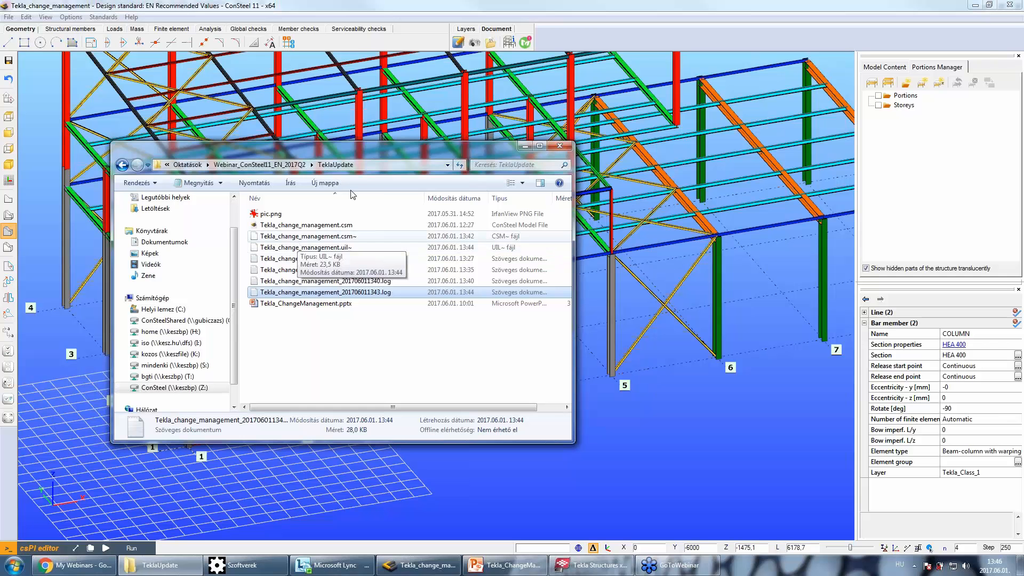
left_click(526, 147)
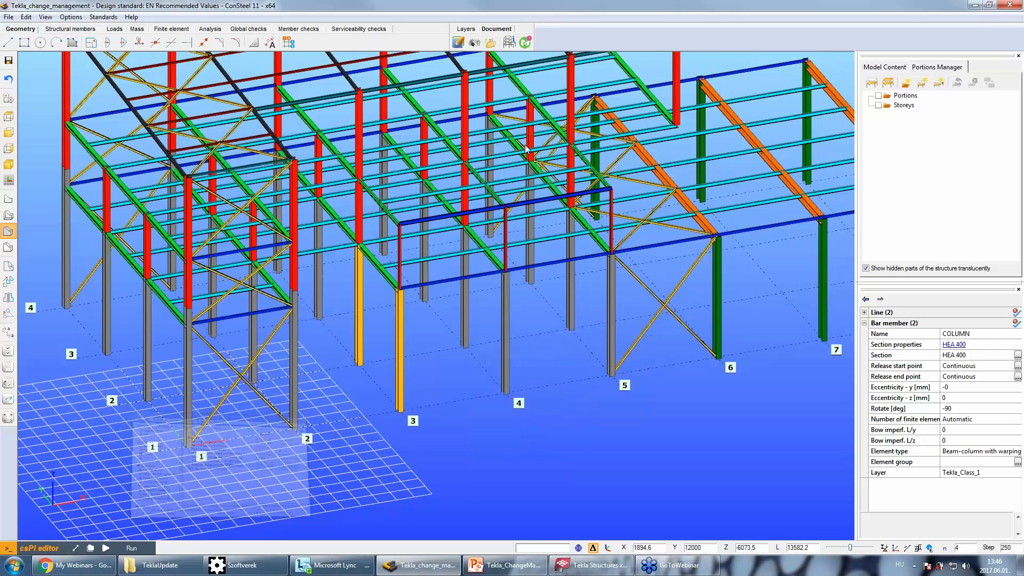
middle_click_drag(585, 283, 533, 315)
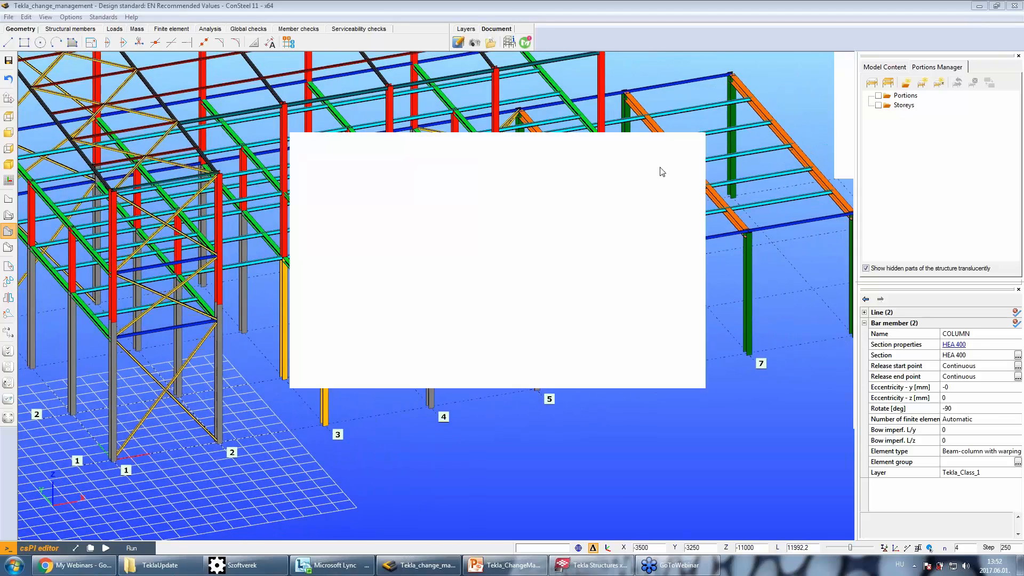
left_click_drag(660, 161, 653, 160)
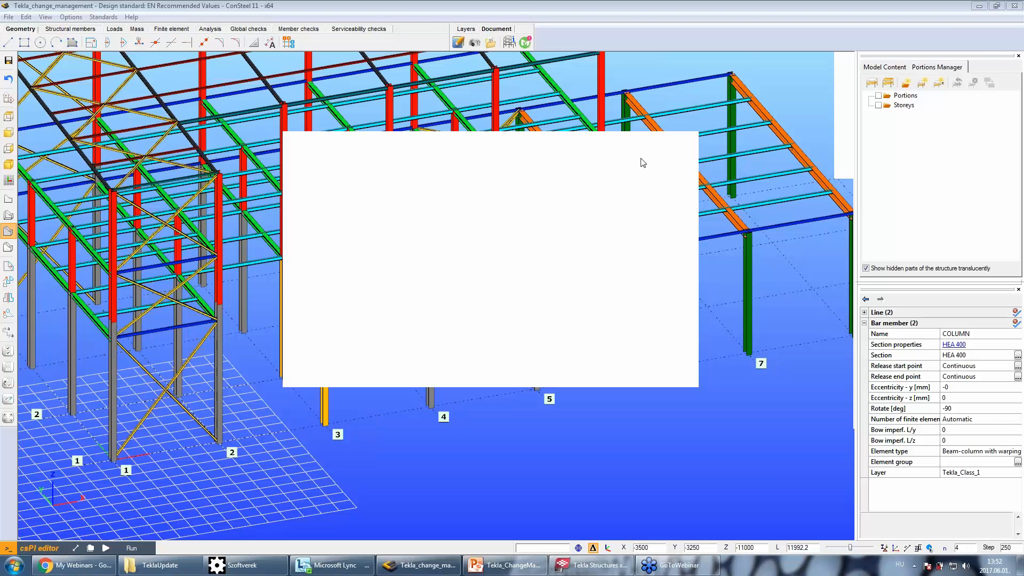
left_click(673, 157)
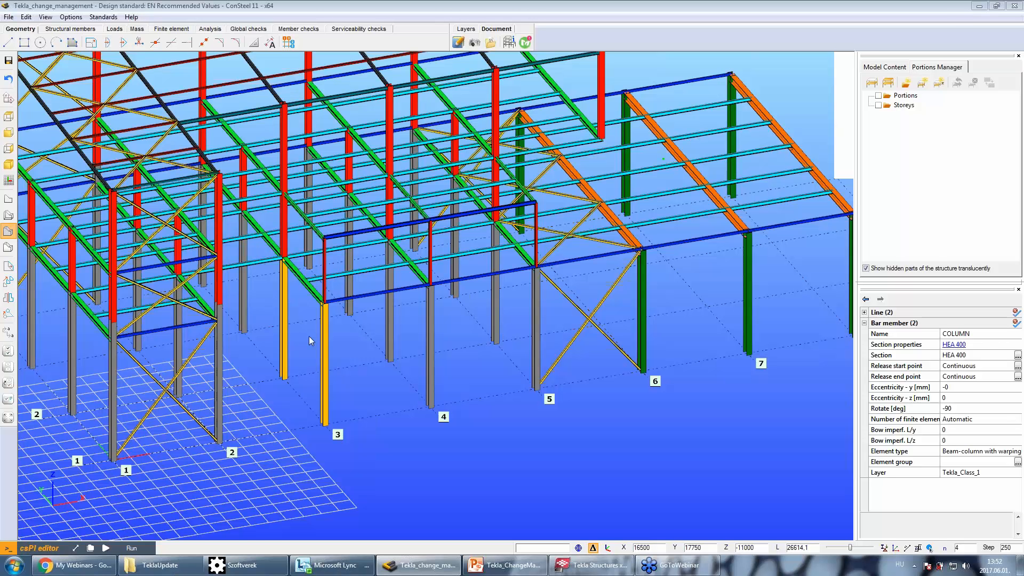
Switch to Chrome and open consteelsoftware.com in a new tab with the browser maximized.
left_click(75, 565)
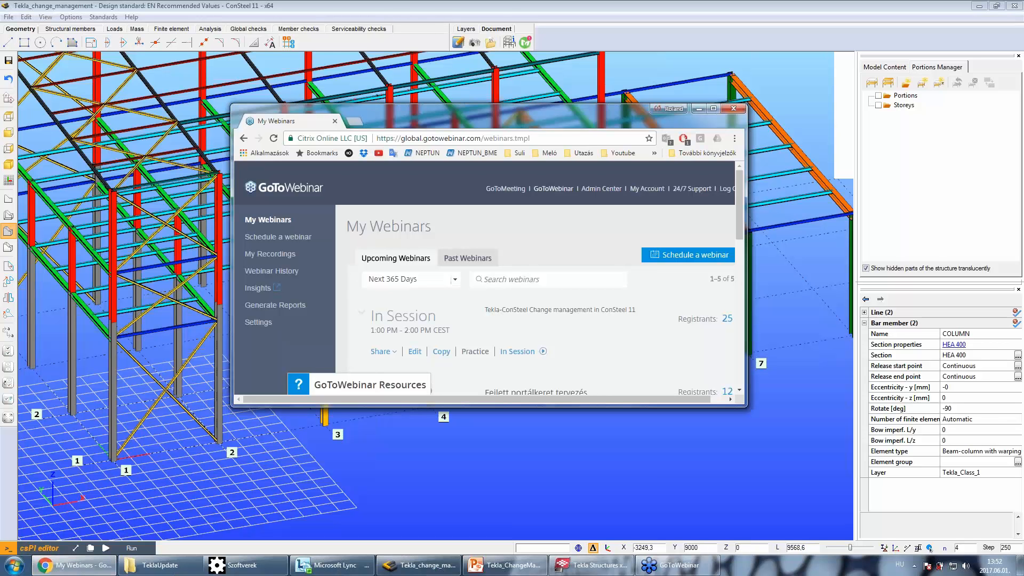
left_click(354, 121)
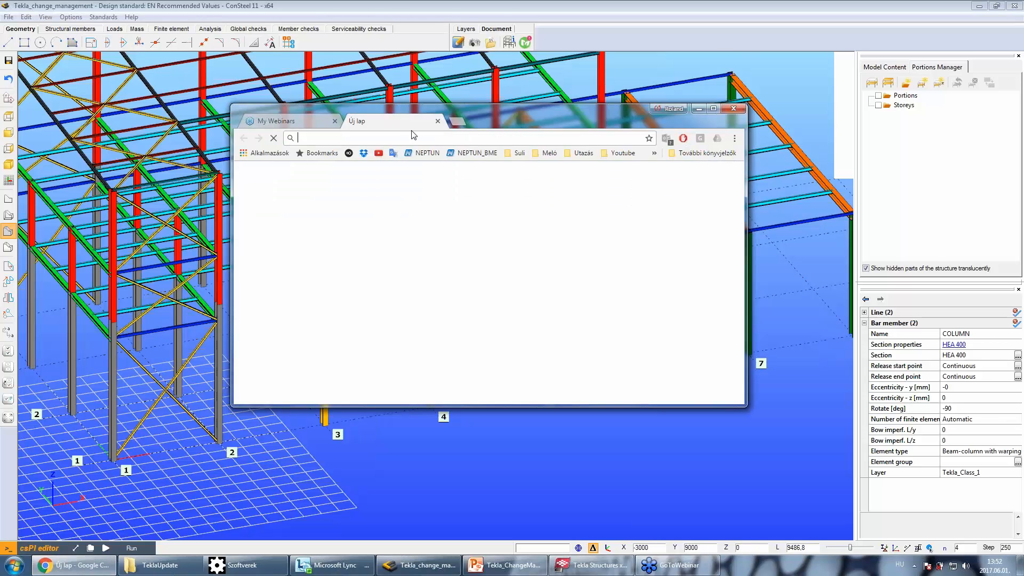
type("conste")
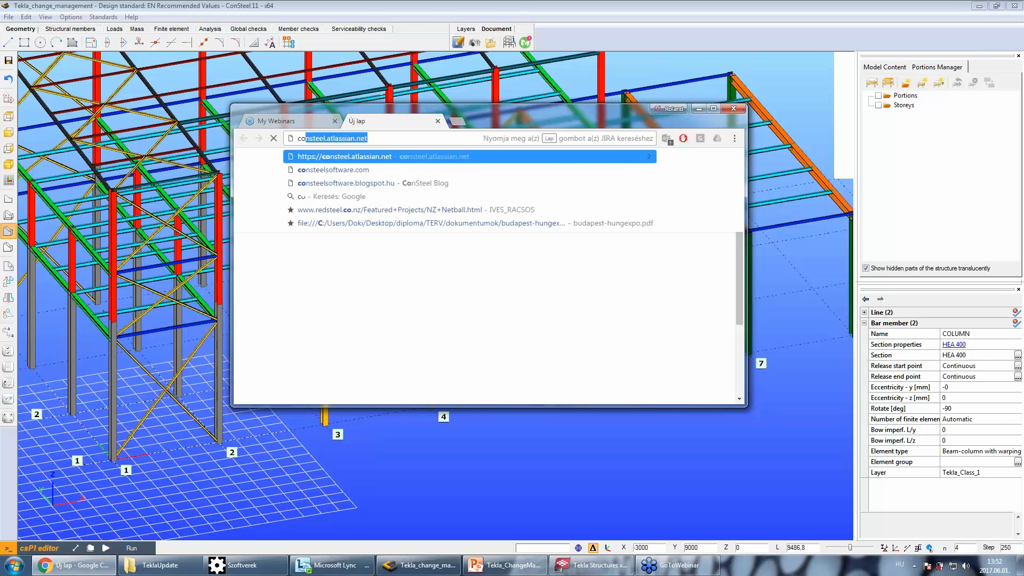
type("e")
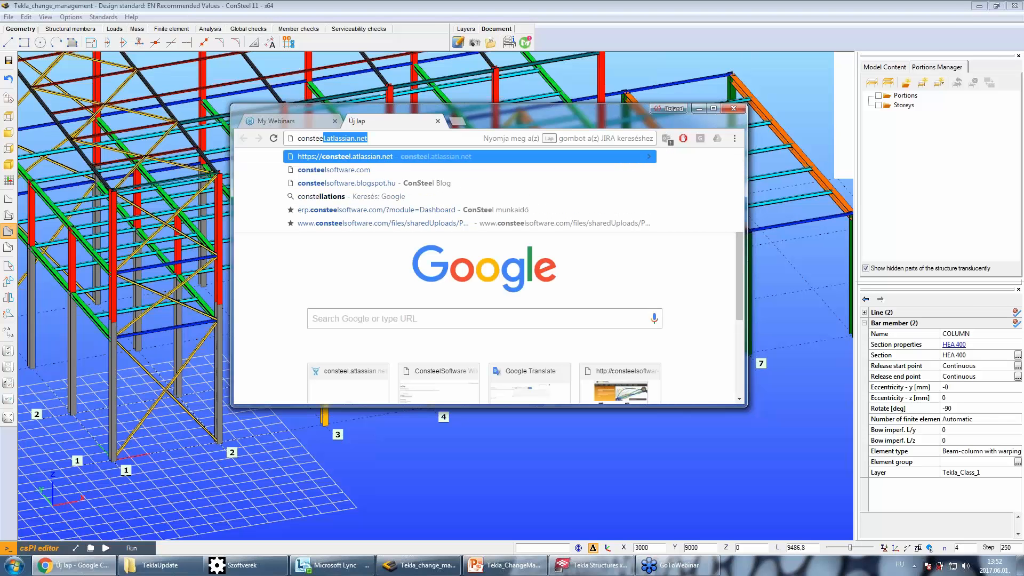
type("ls")
key("Return")
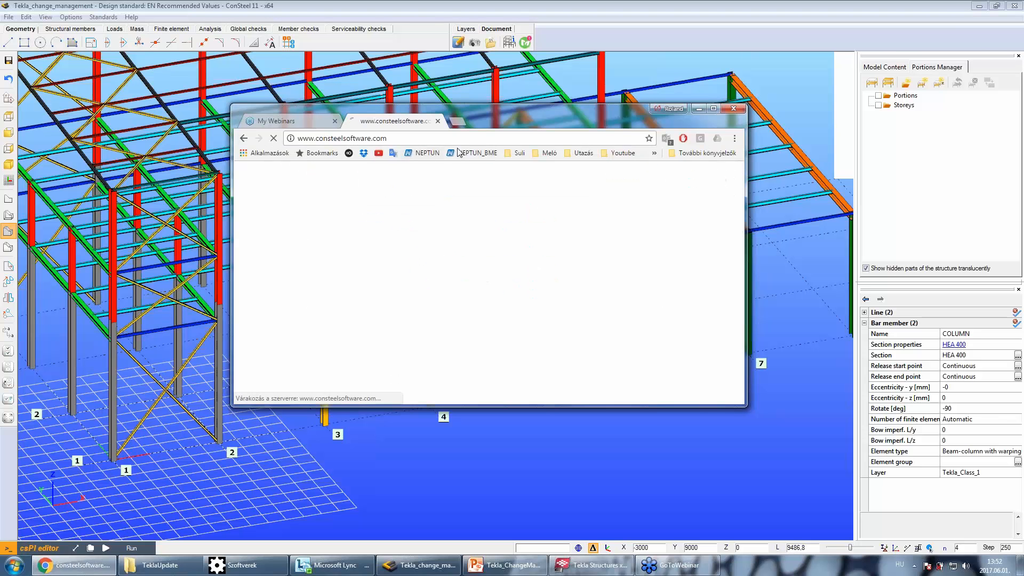
left_click(714, 109)
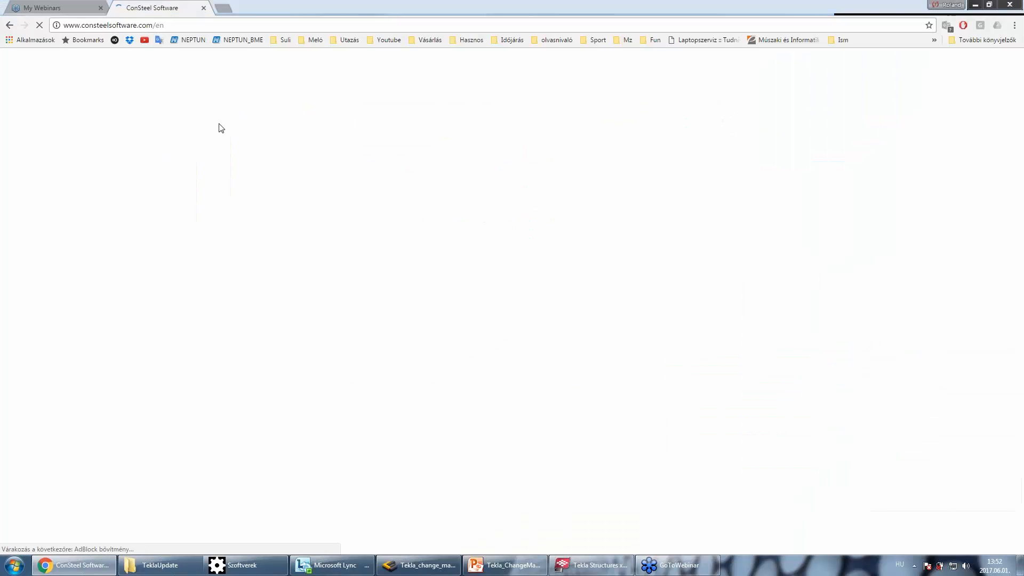
Show the support section's Webinars page on the ConSteel website and close the browser.
mouse_move(372, 100)
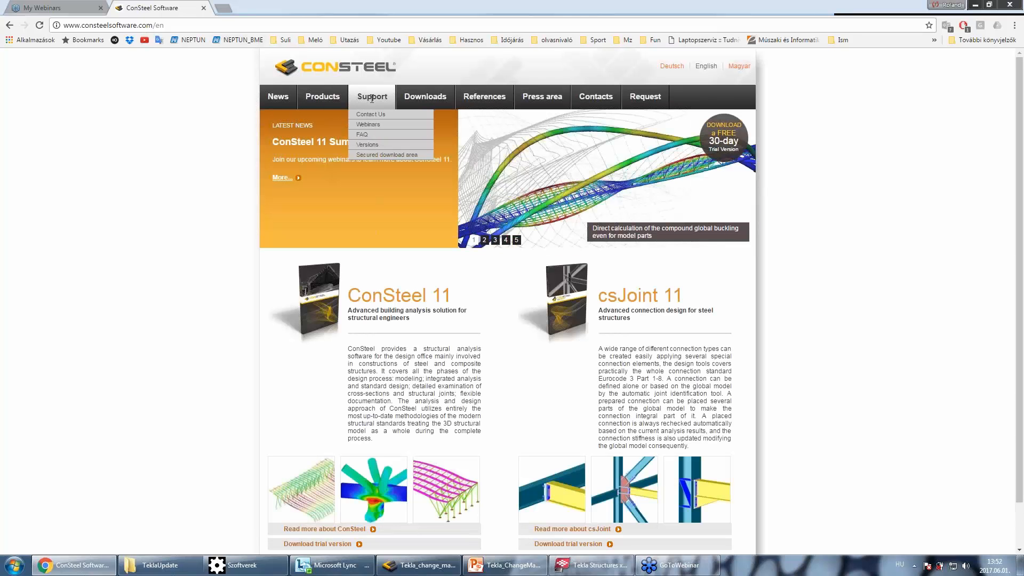
left_click(370, 125)
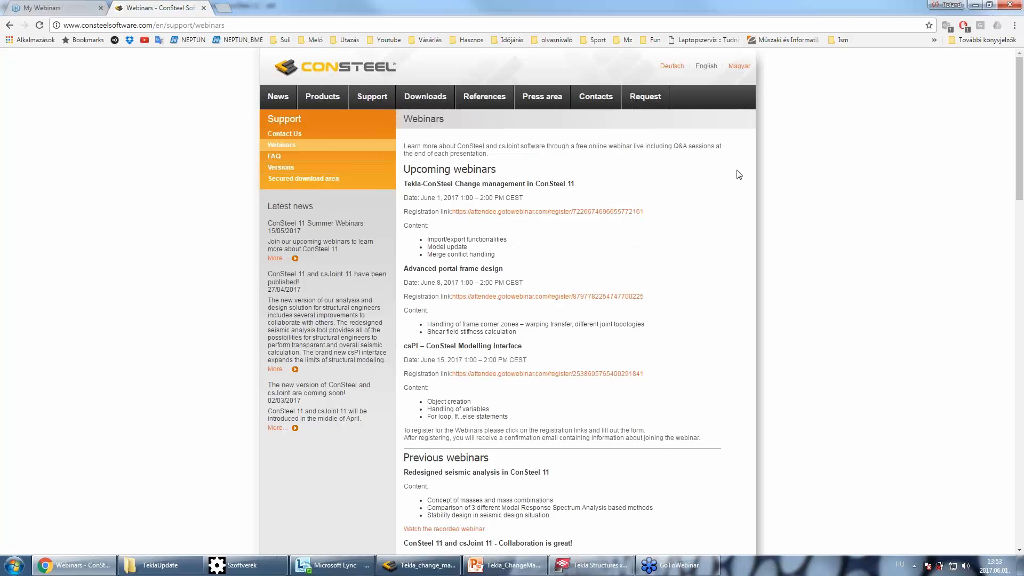
left_click(1006, 6)
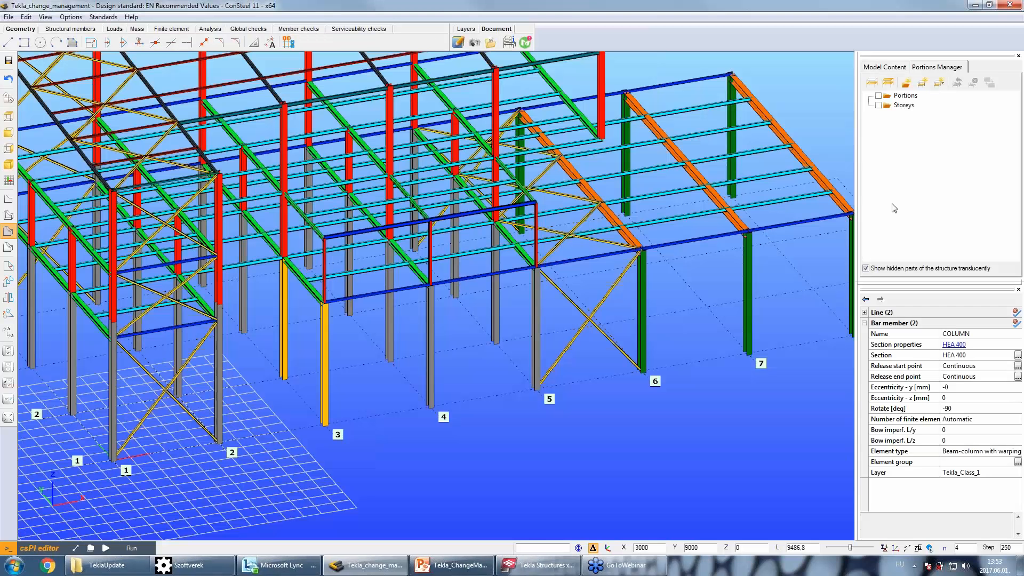